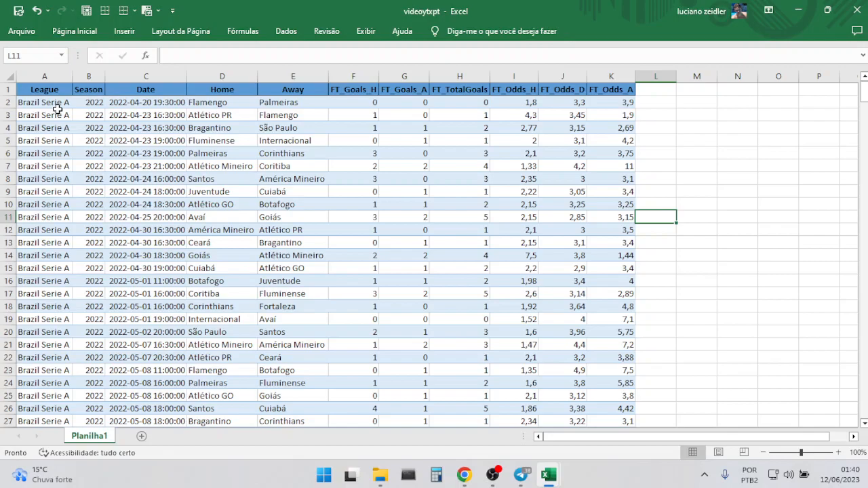
Switch to Telegram, browse the Big Data Bet group's pinned messages up to the LINKS ÚTEIS list, and return to the Excel workbook
key(alt+Tab)
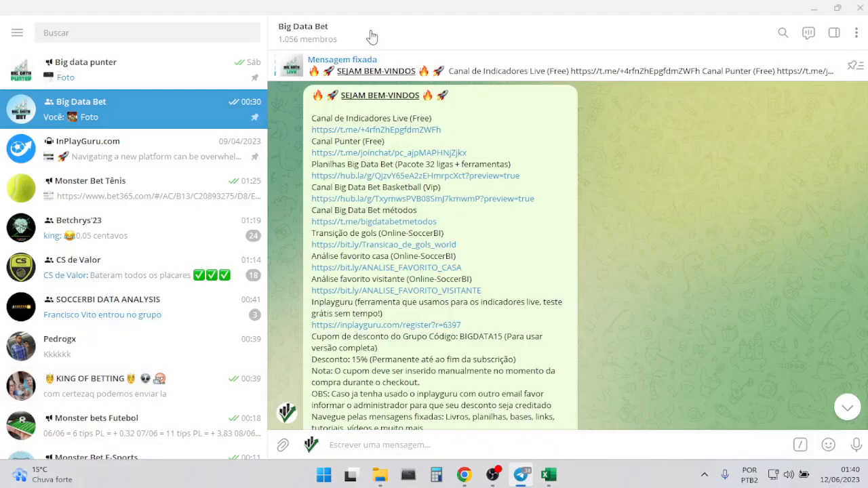
click(485, 72)
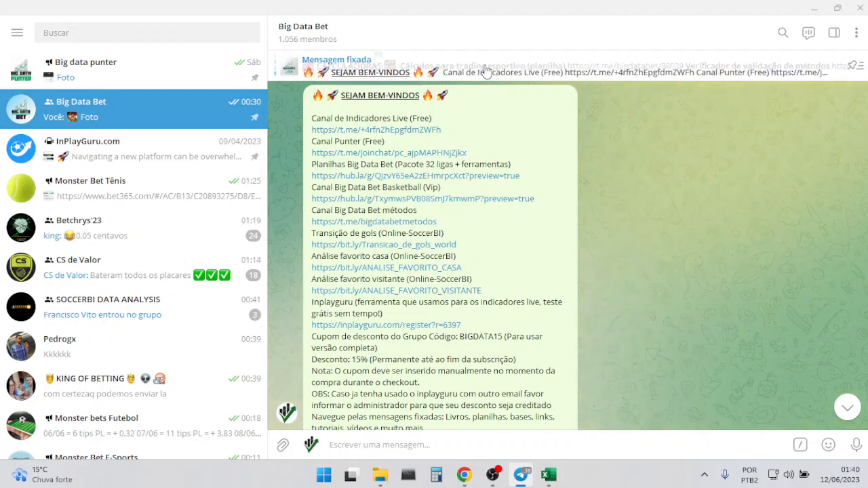
click(486, 71)
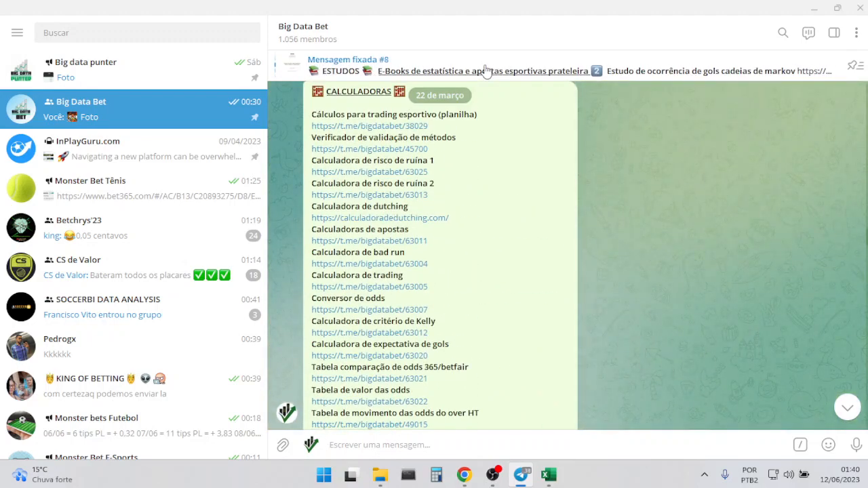
click(485, 71)
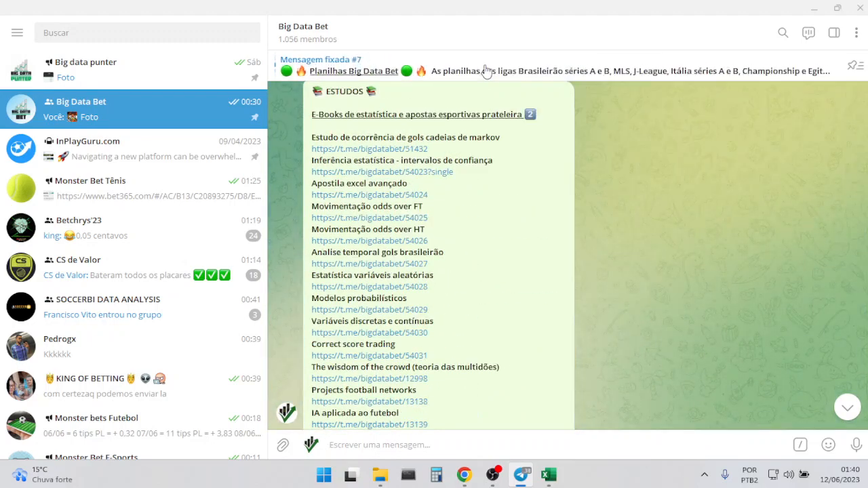
click(486, 72)
click(486, 71)
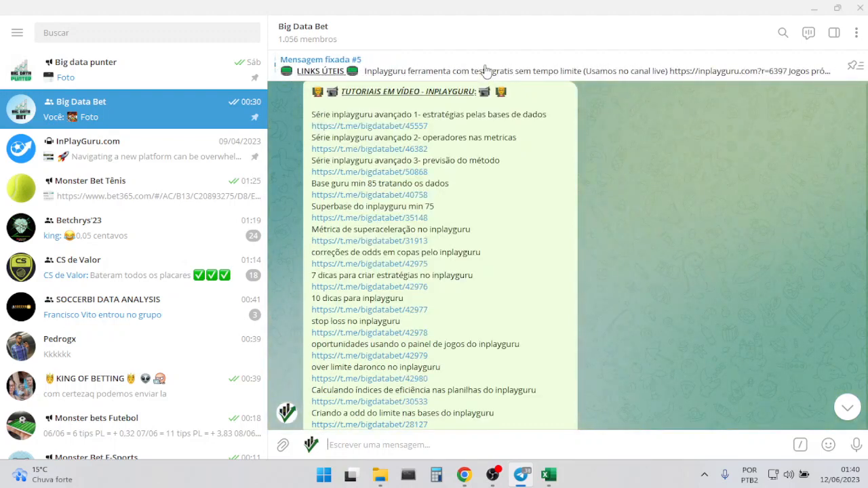
click(486, 71)
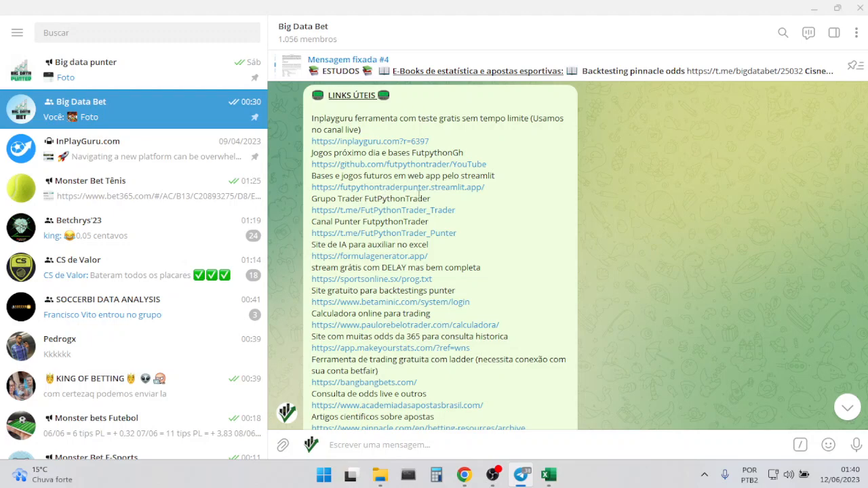
click(812, 7)
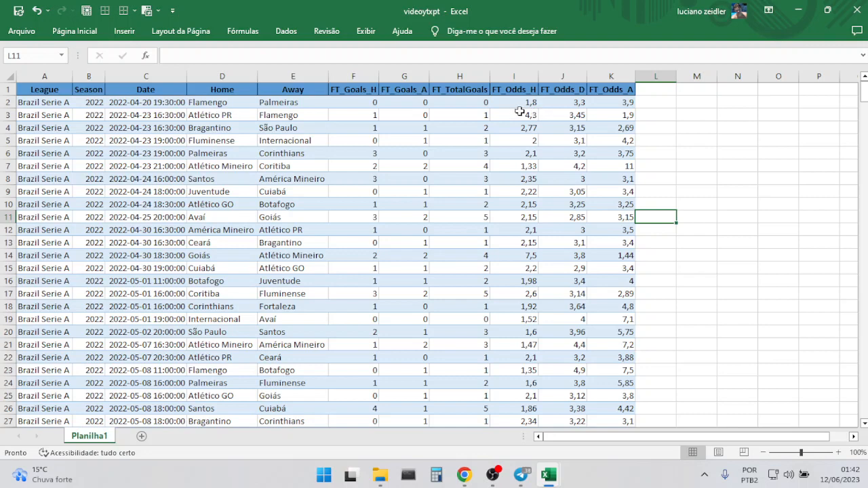
Calculate the implied probability of the first match's home odd with =1/I2 in L2 and fill it across to N2
drag(521, 103, 610, 102)
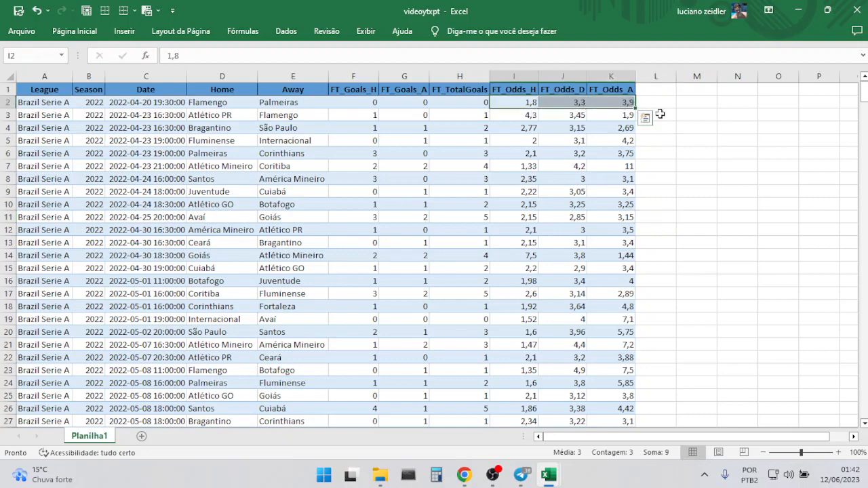
click(658, 101)
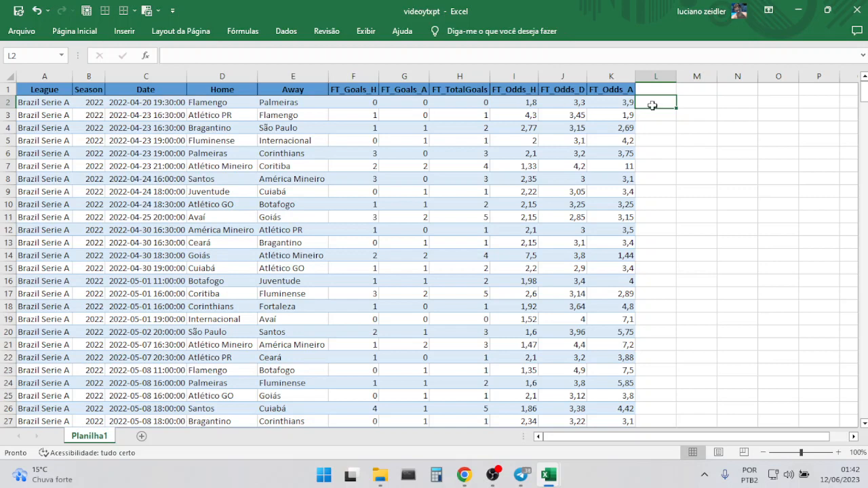
text(=1/)
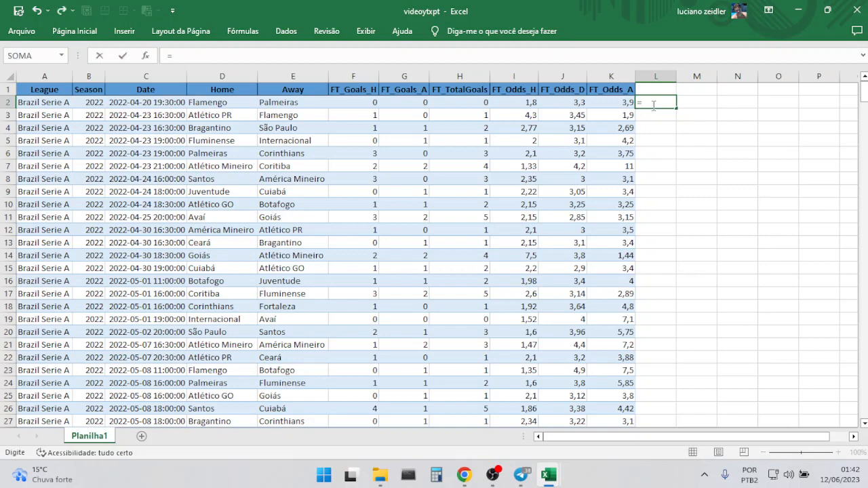
click(526, 105)
key(Return)
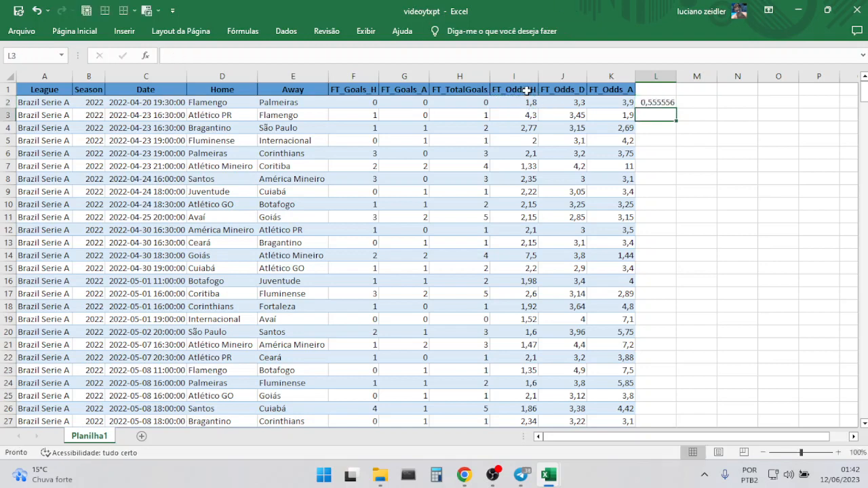
click(656, 102)
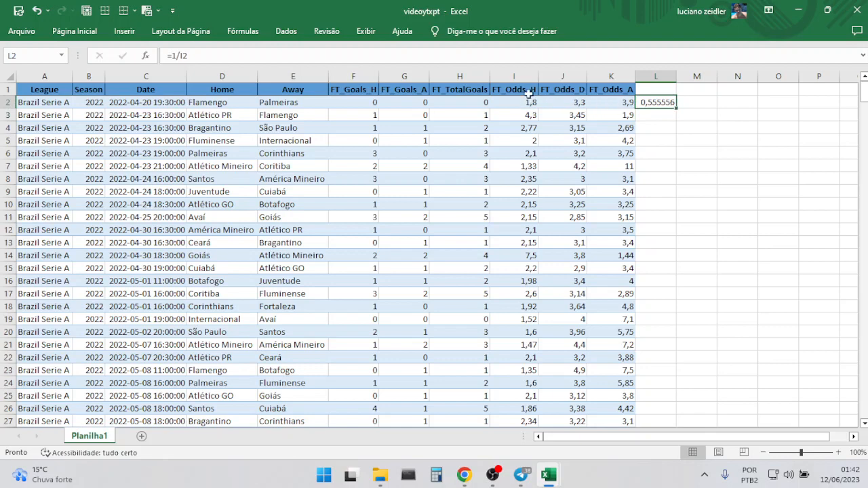
drag(678, 107, 743, 113)
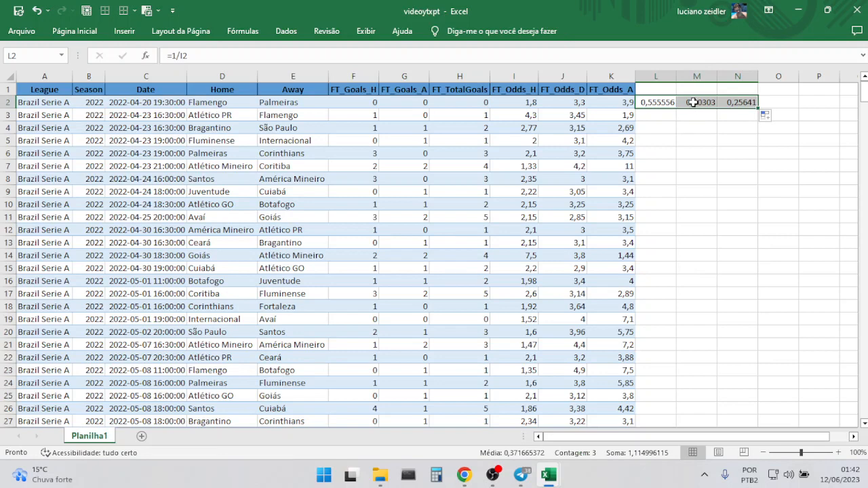
Examine the formulas and the sum of the three probabilities in L2:N2 against the odds in I2:K2
click(694, 102)
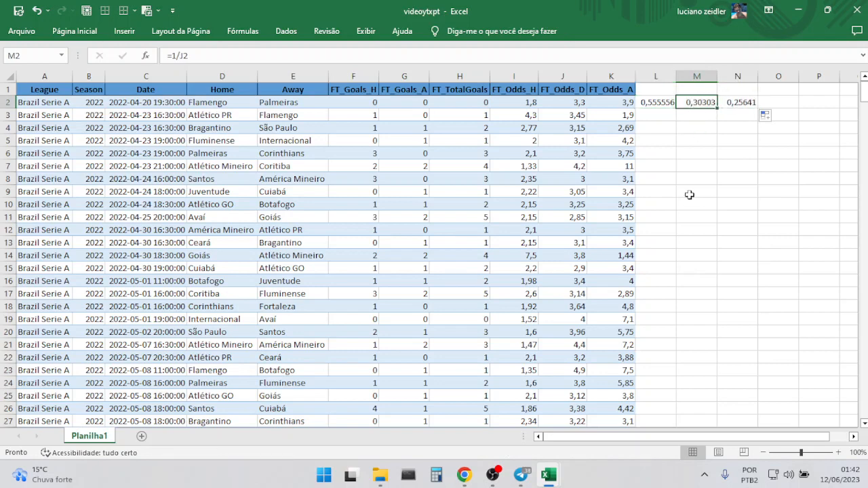
click(742, 103)
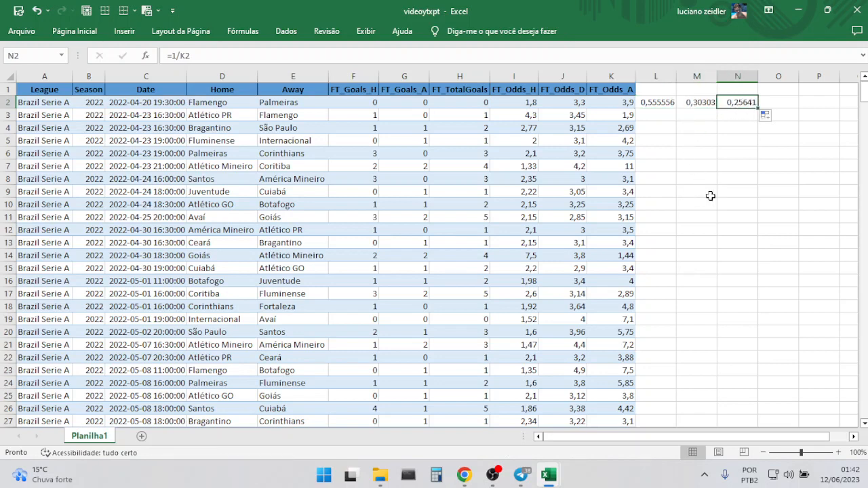
click(653, 102)
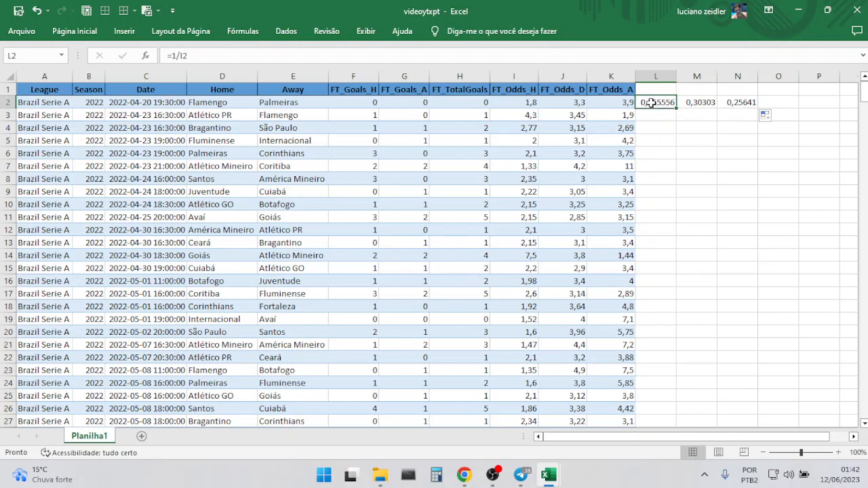
drag(652, 102, 746, 101)
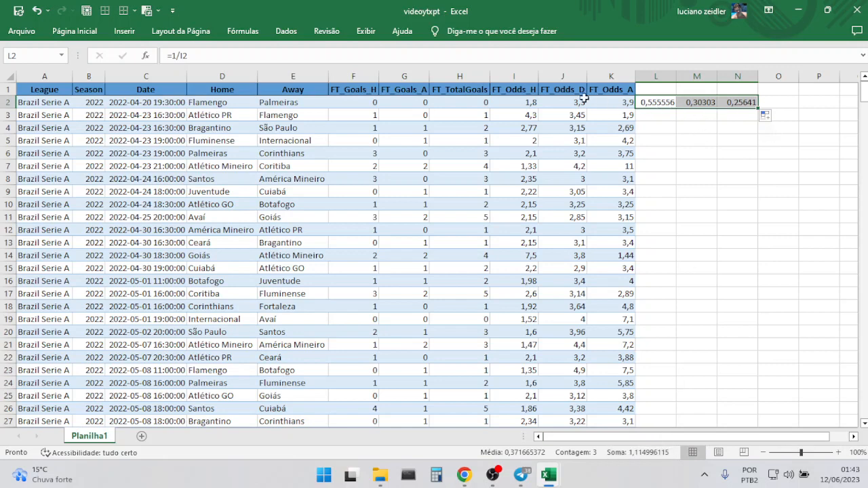
drag(522, 104, 578, 103)
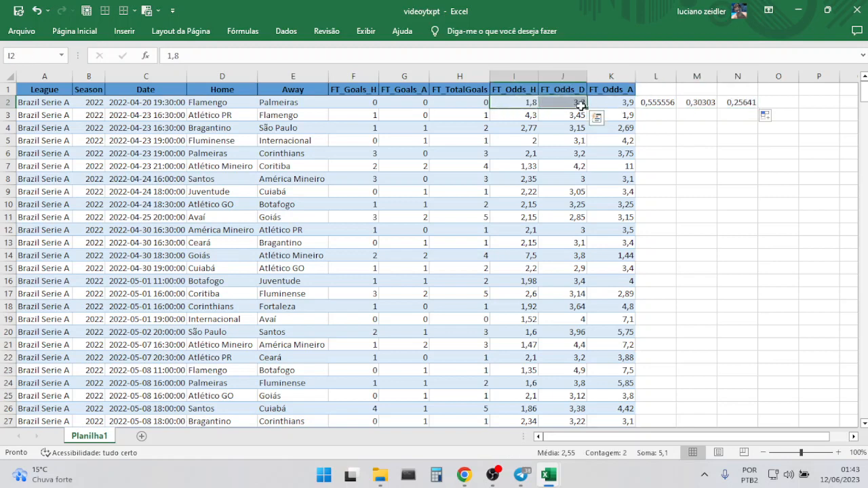
drag(522, 103, 740, 101)
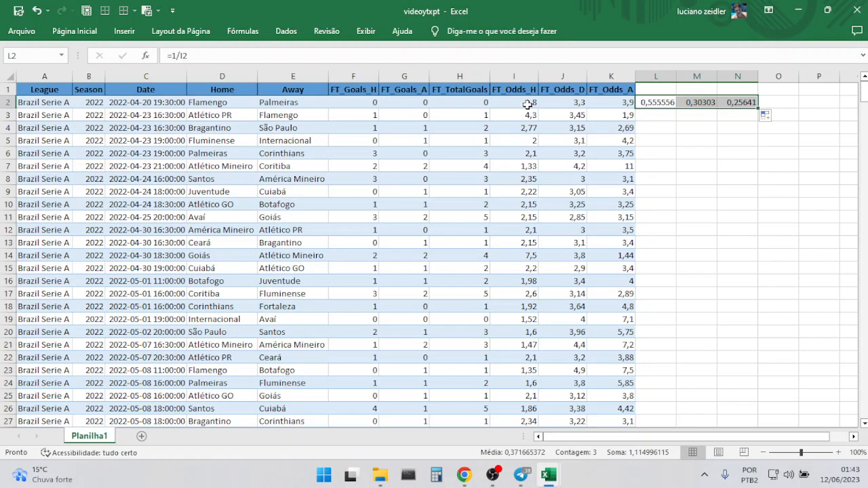
click(528, 102)
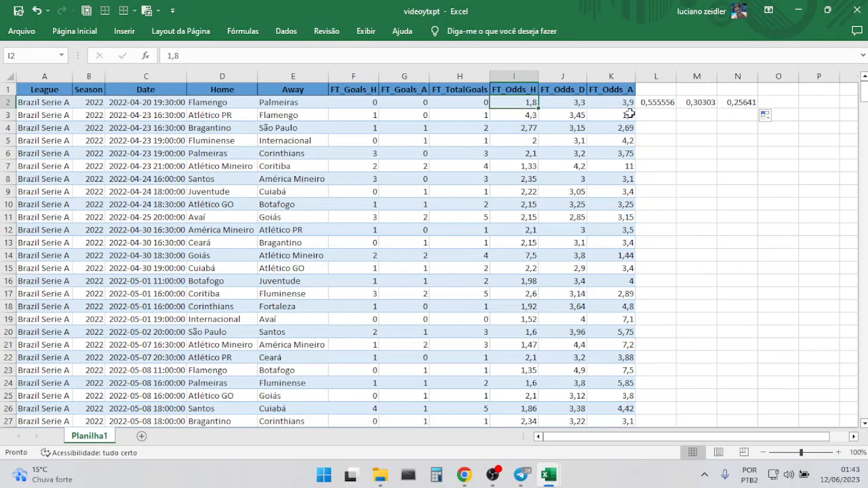
Clear the trial probabilities from L2:N2 and title column L "juice"
drag(654, 101, 744, 103)
key(Delete)
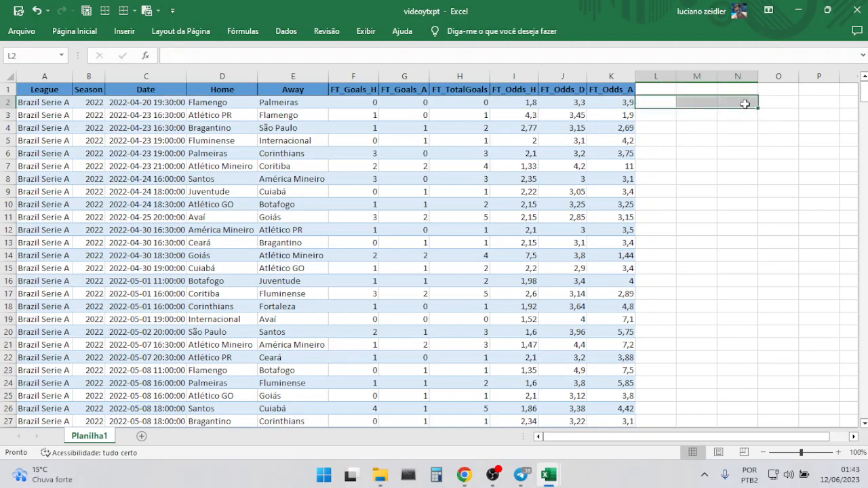
click(655, 88)
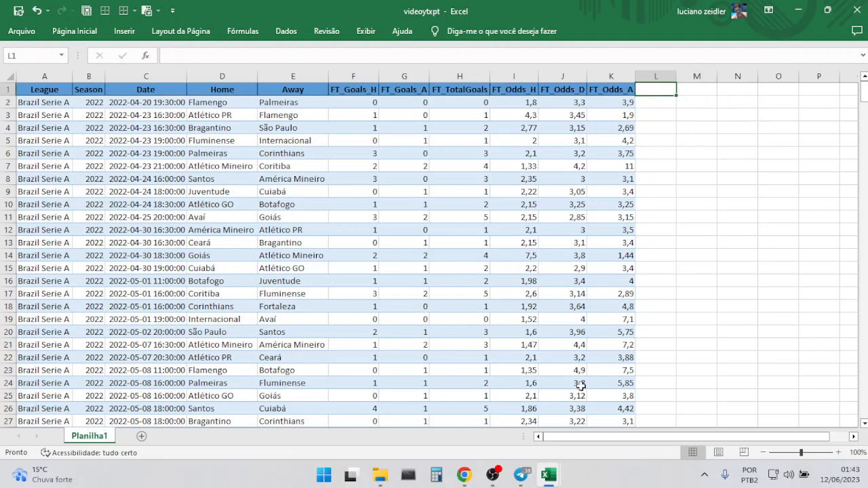
text(juice)
key(Return)
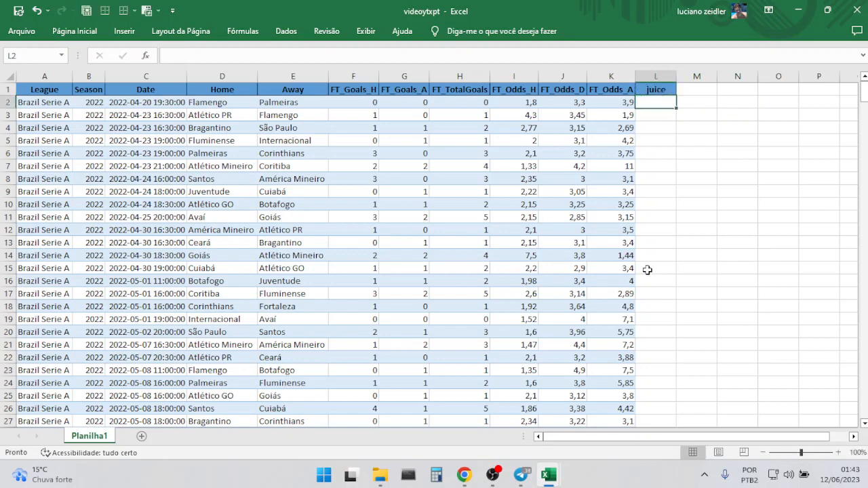
Enter =((1/I2)+(1/J2)+(1/K2))-1 in L2 and fill the formula down the whole juice column
click(191, 56)
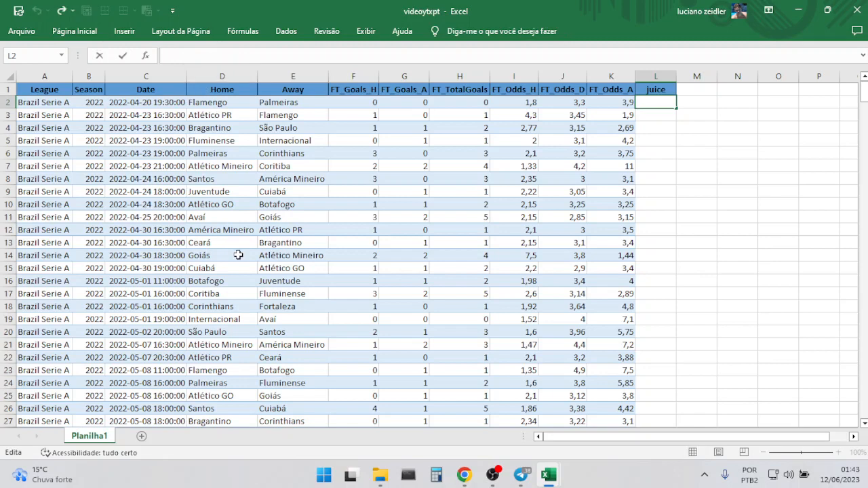
text(=(()
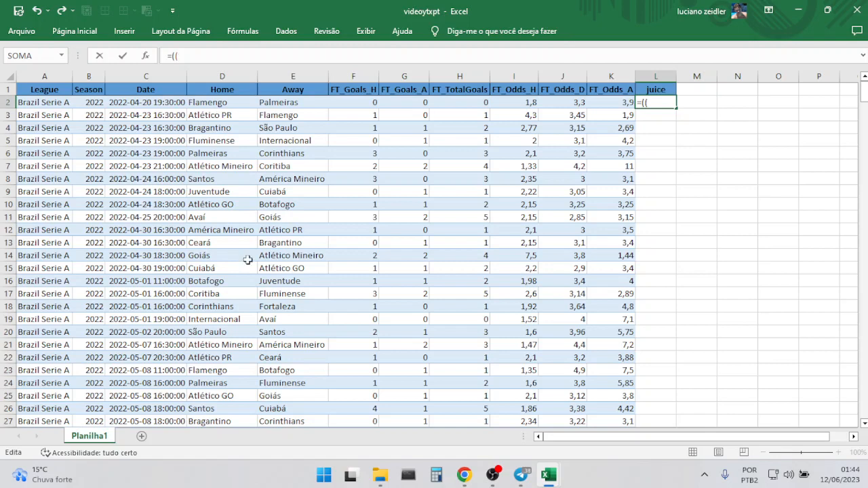
text(1/)
click(513, 103)
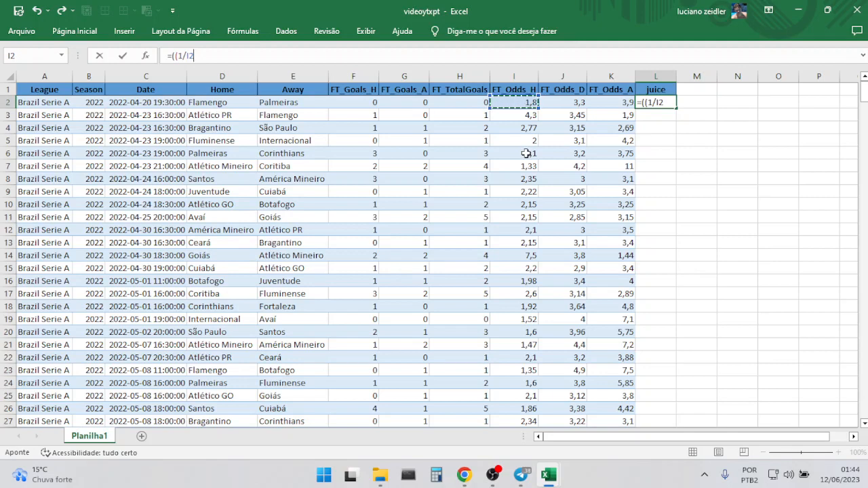
text()+()
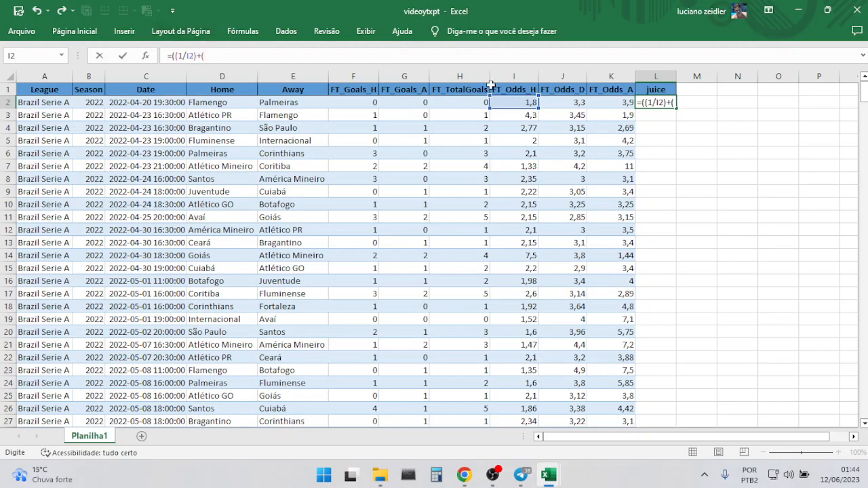
text(1/)
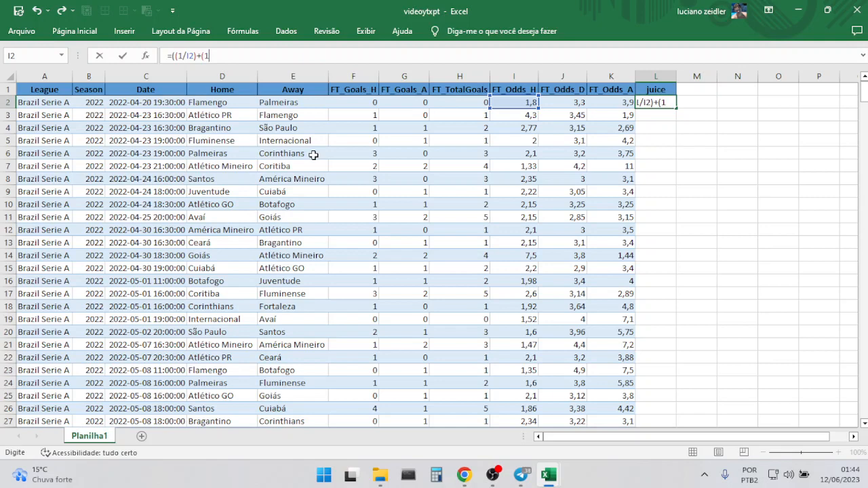
click(565, 104)
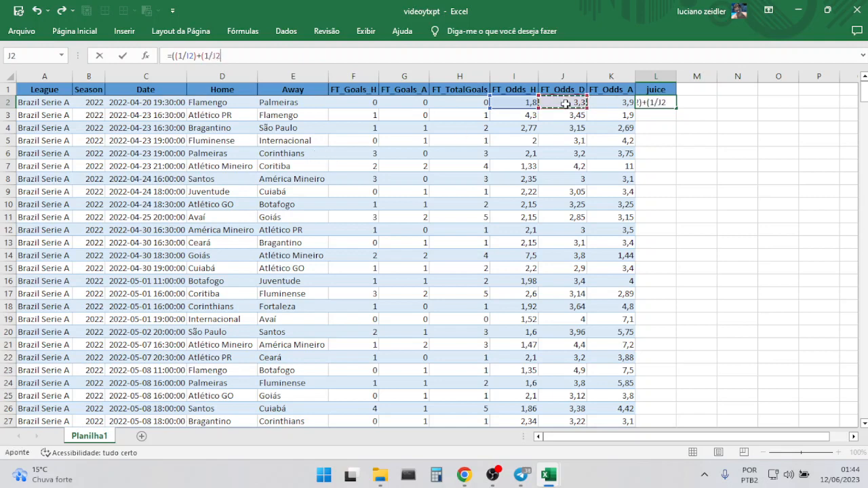
text()+(1/)
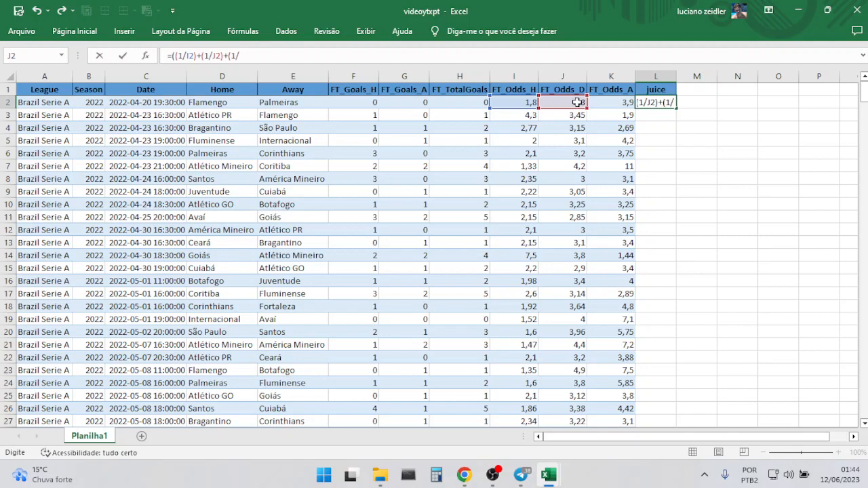
click(617, 102)
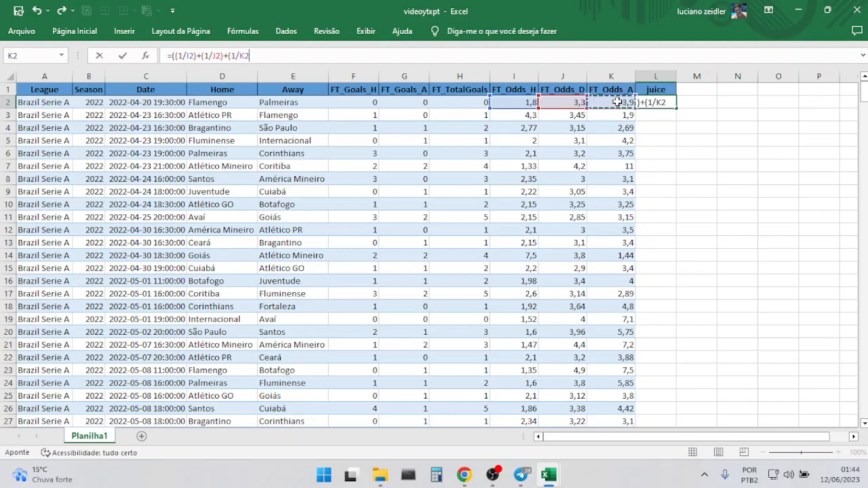
text())-1)
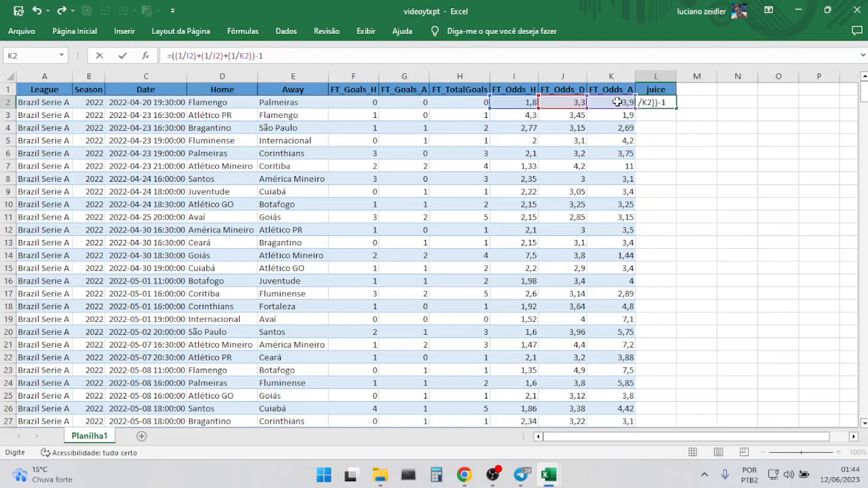
key(Return)
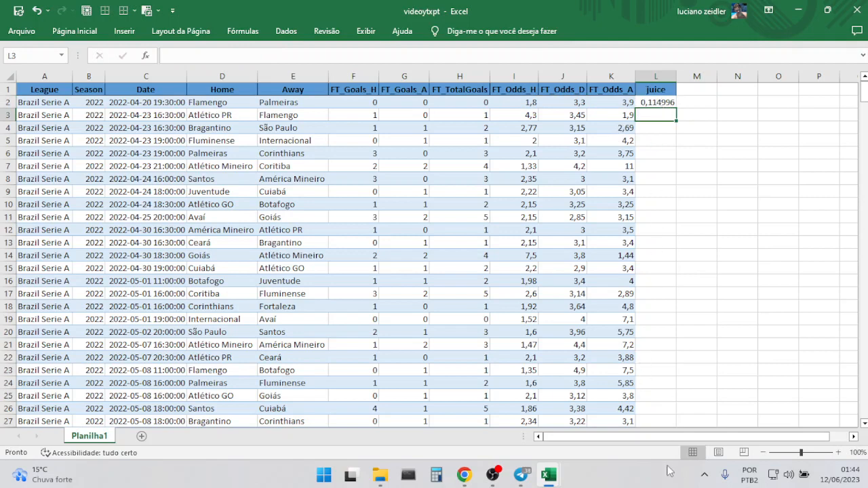
click(659, 102)
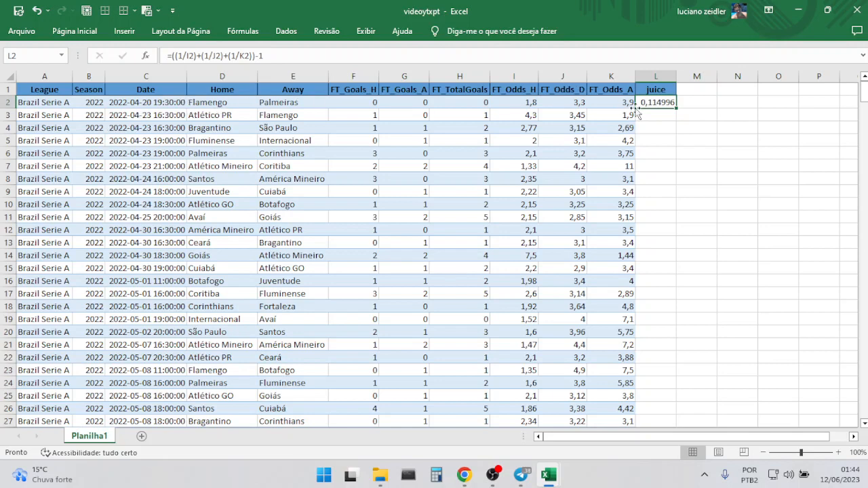
double_click(676, 108)
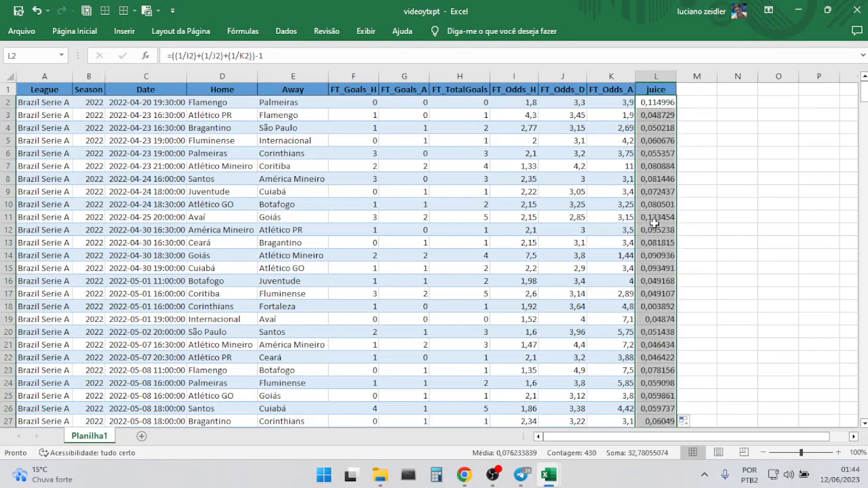
click(655, 114)
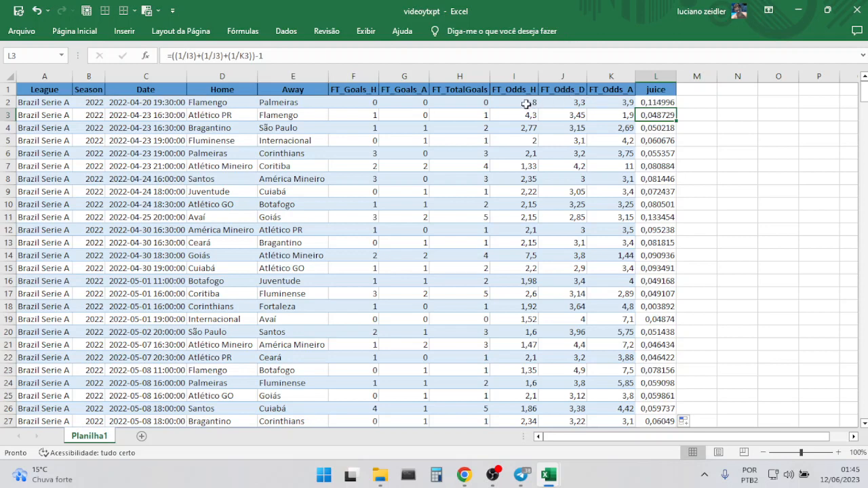
drag(518, 102, 597, 104)
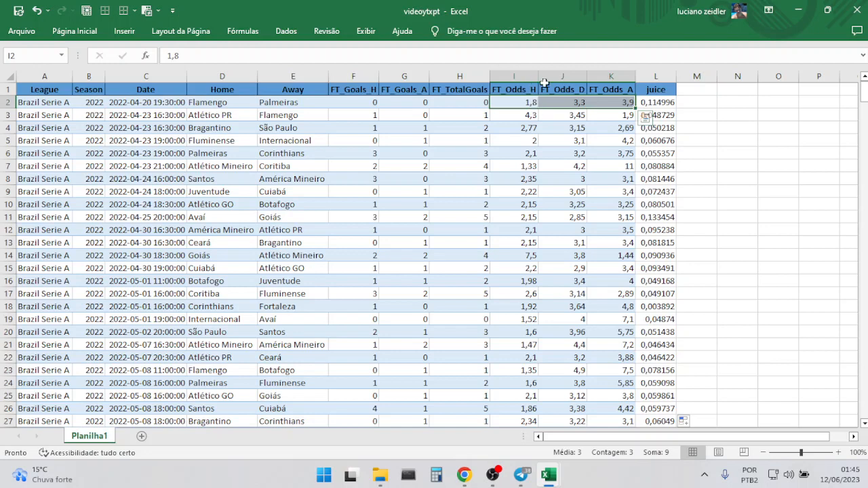
click(659, 101)
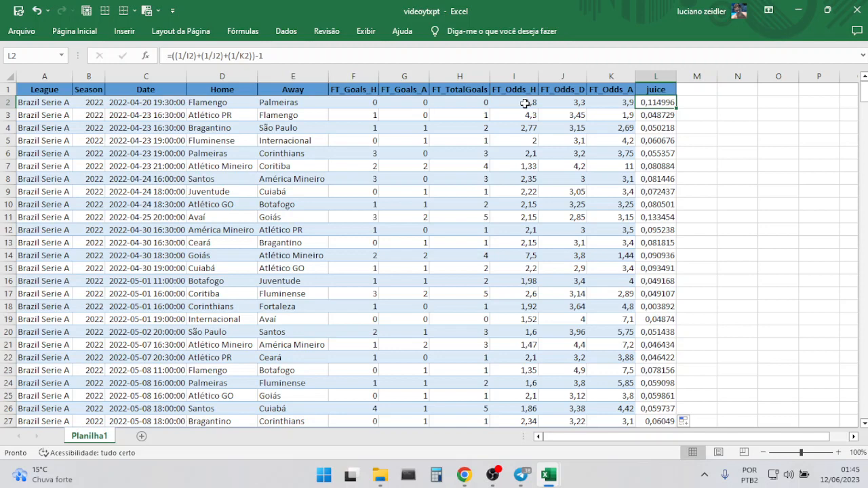
Title the three columns after juice oddrealH, oddrealD and oddrealA in M1:O1
click(693, 89)
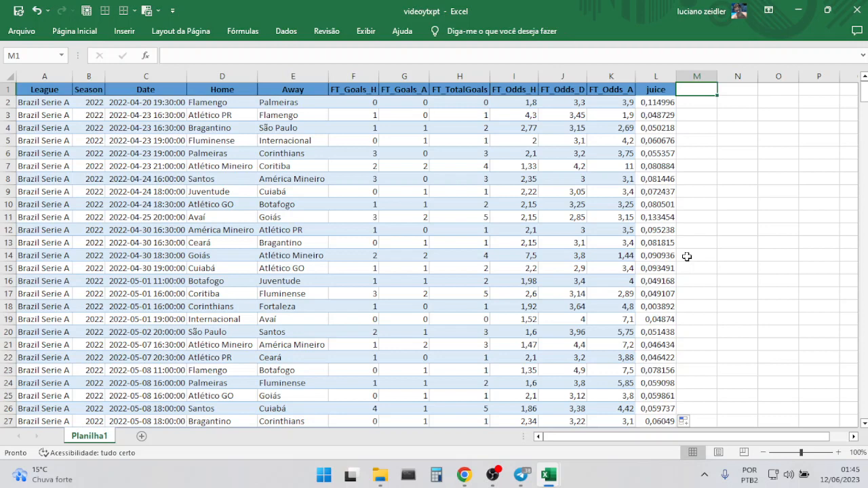
text(oddreal)
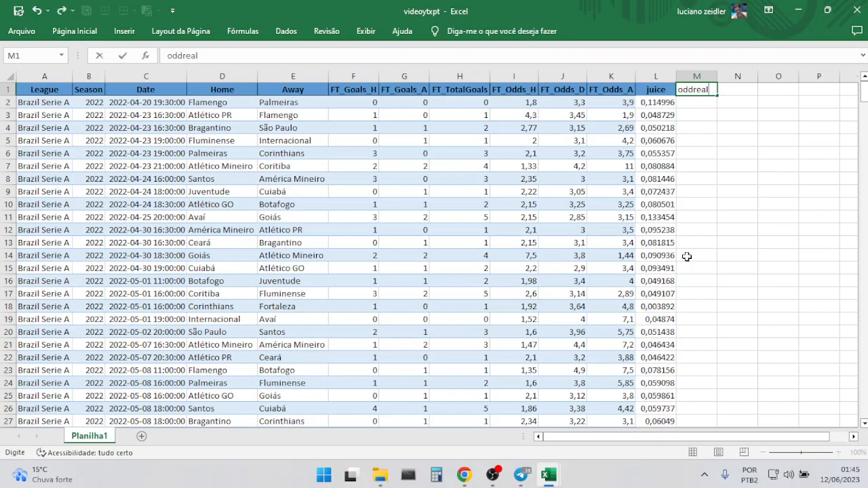
text(H)
key(Tab)
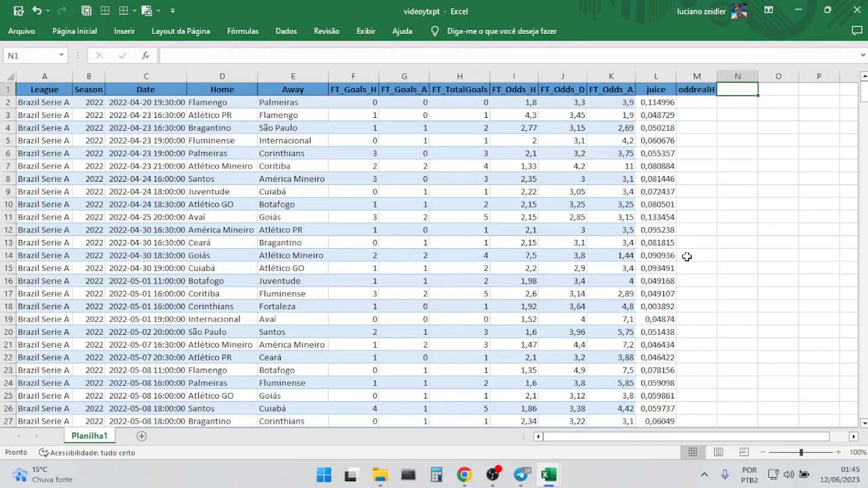
text(oddreal)
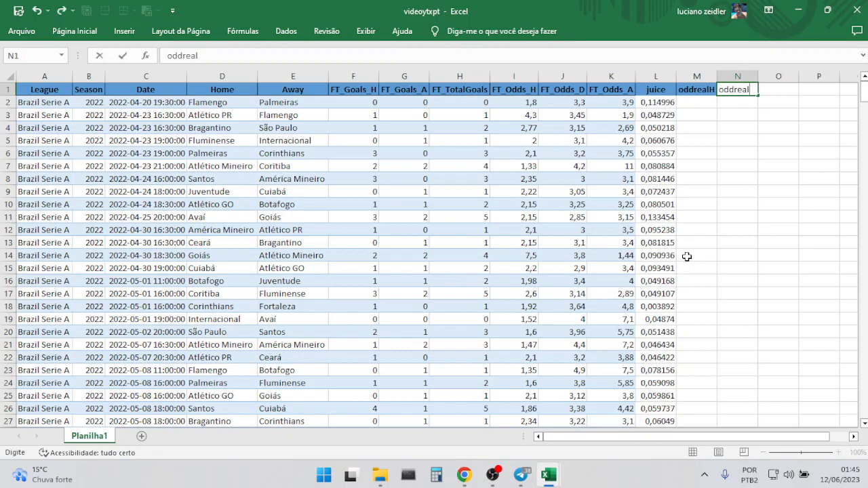
text(D)
key(Tab)
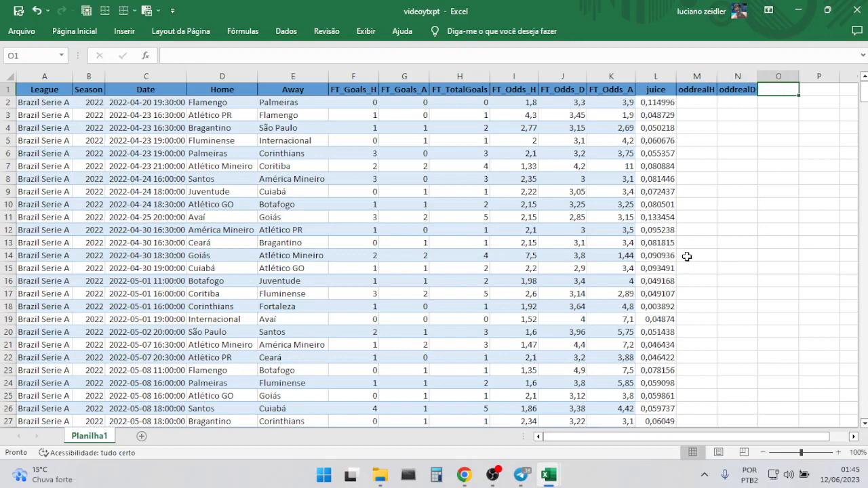
text(oddreal)
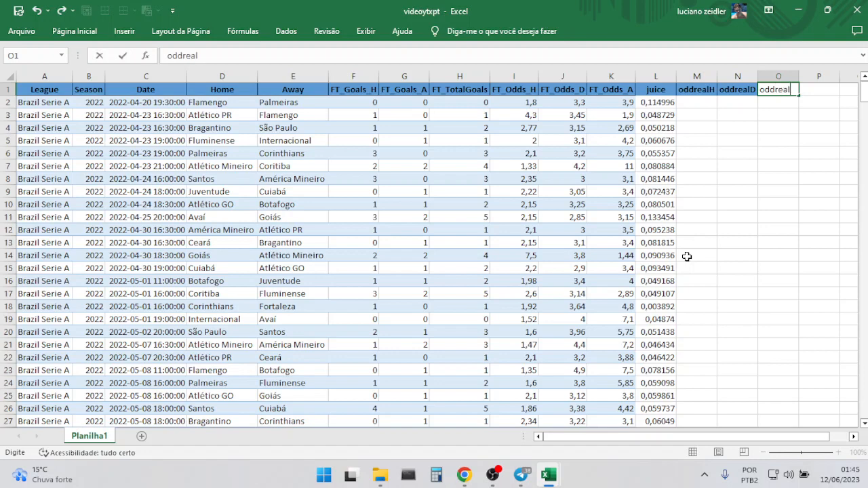
text(A)
key(Return)
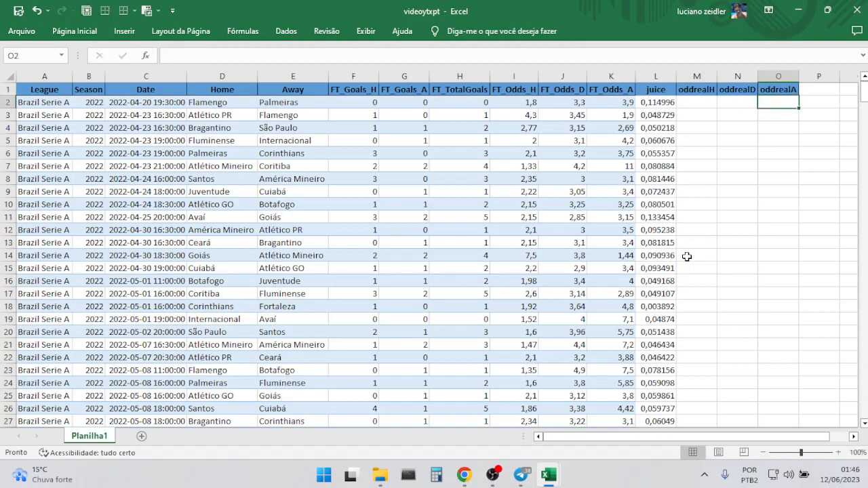
Calculate the first match's real home odd in M2 with the formula =I2*(1+L2)
drag(698, 104, 698, 116)
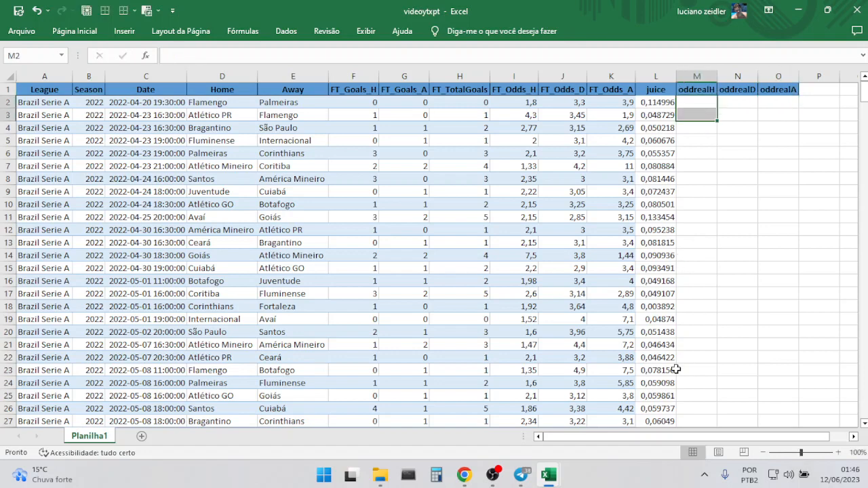
click(696, 103)
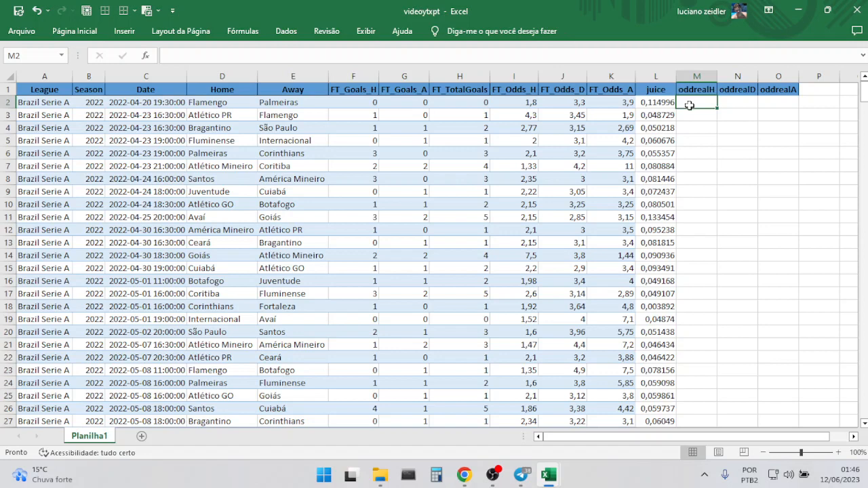
text(=)
click(215, 55)
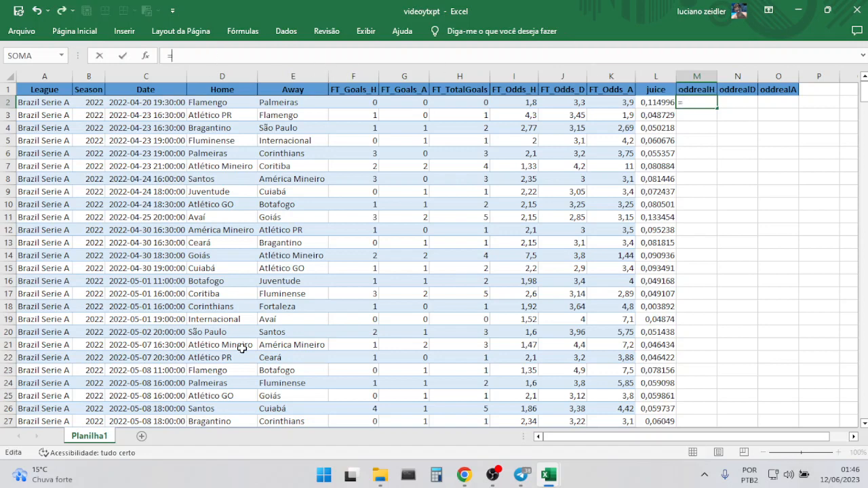
click(520, 103)
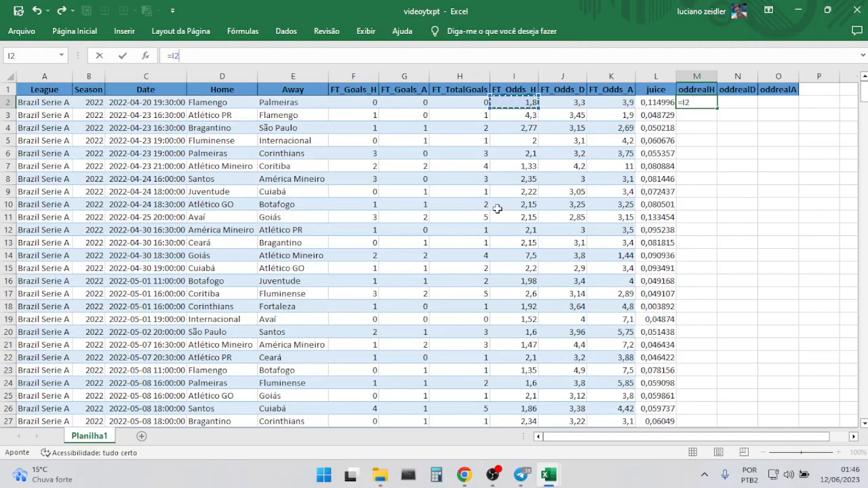
text(*)
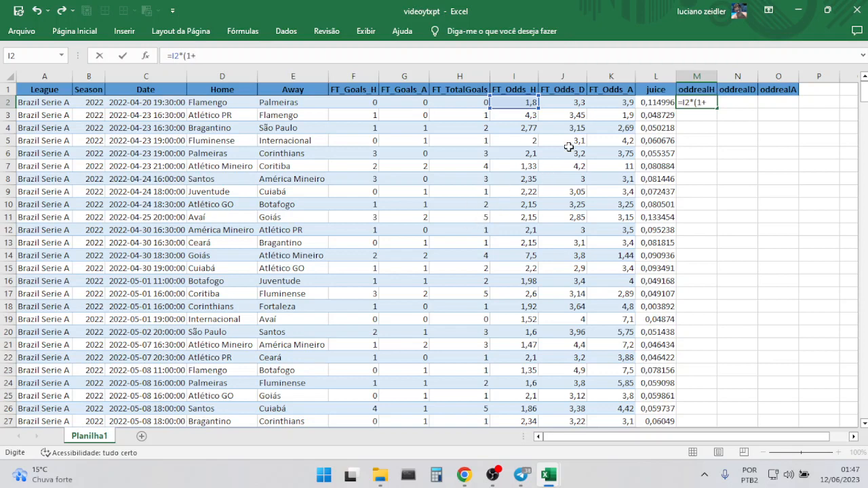
click(660, 105)
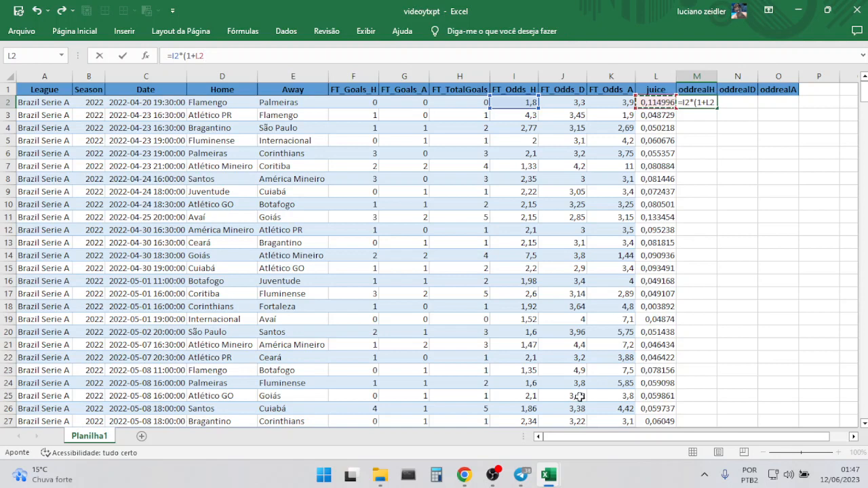
text())
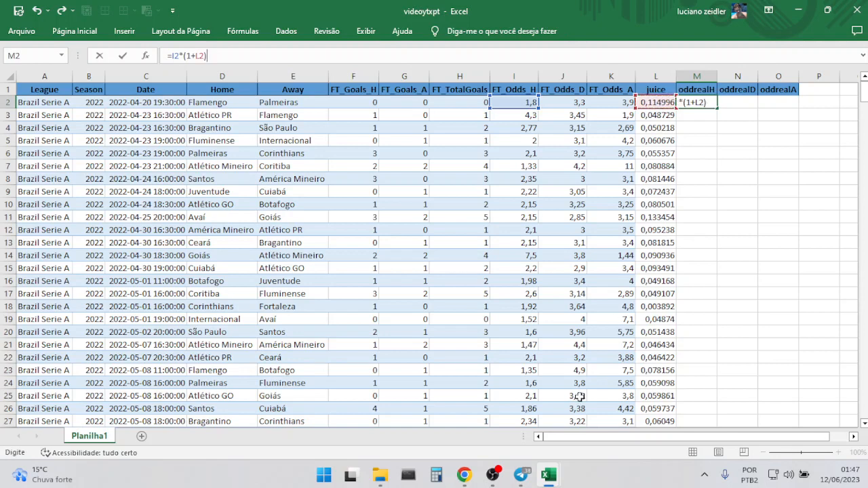
key(Return)
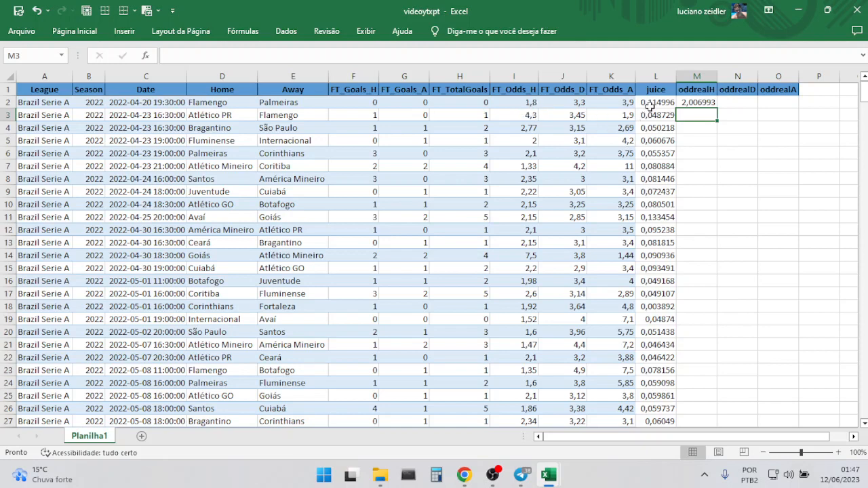
click(532, 104)
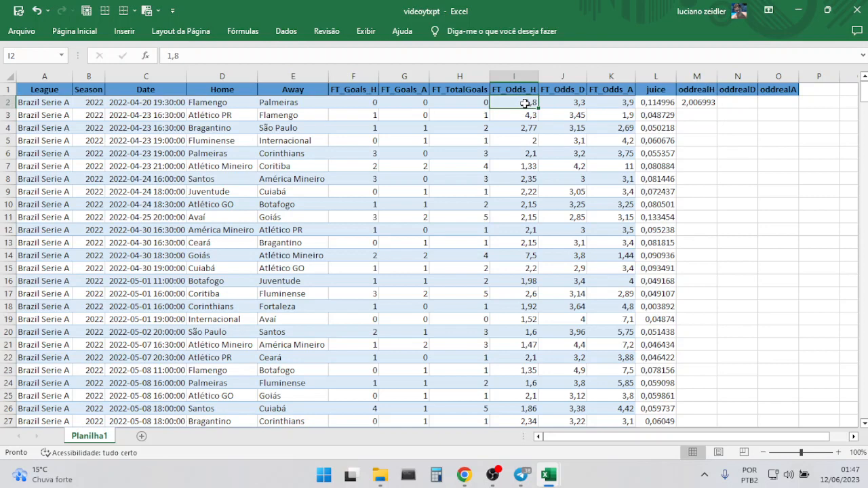
click(698, 103)
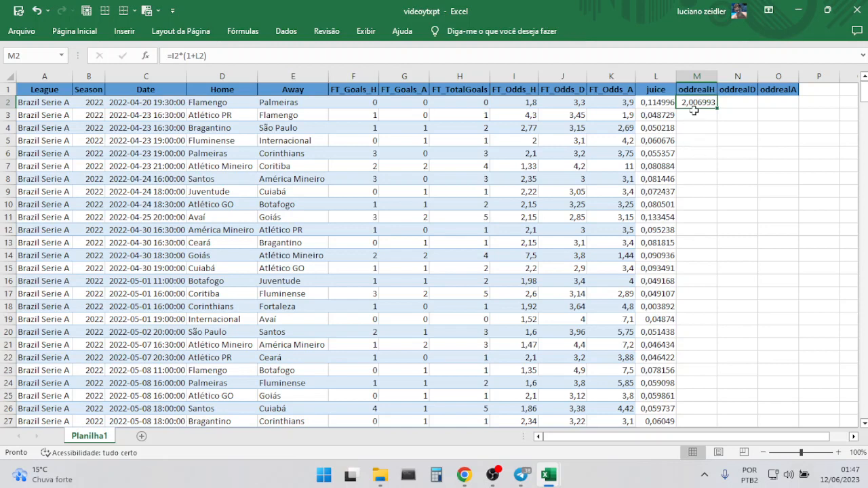
Calculate the first match's real draw odd in N2 with the formula =J2*(1+L2)
click(739, 104)
click(193, 54)
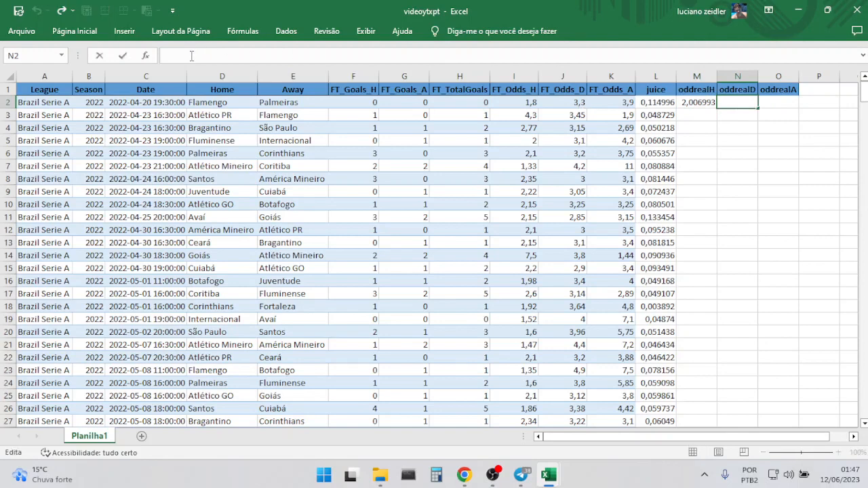
text(=)
click(575, 105)
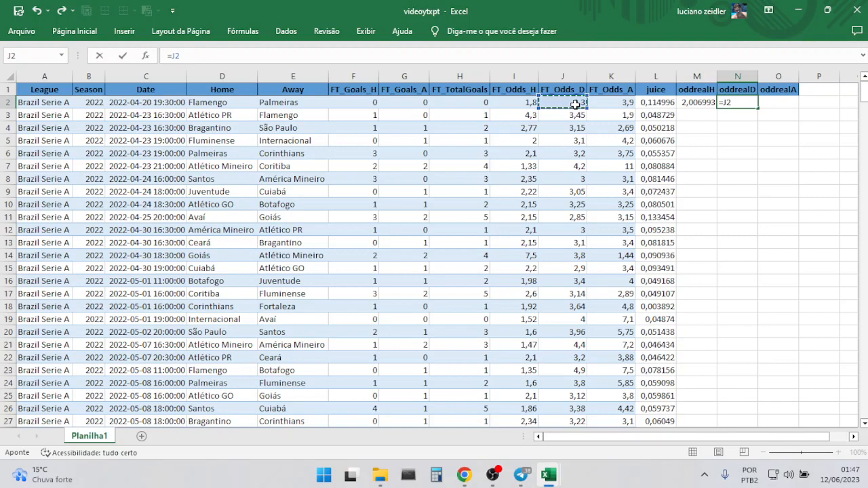
text(*(1+)
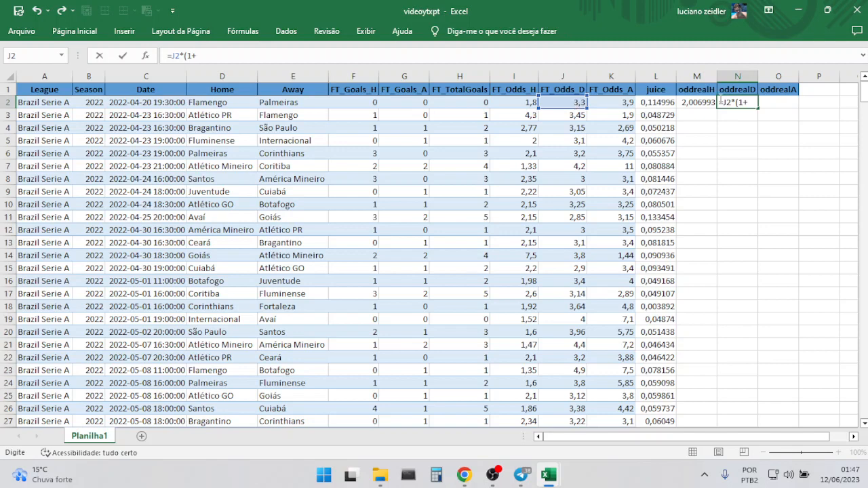
click(661, 104)
text())
key(Return)
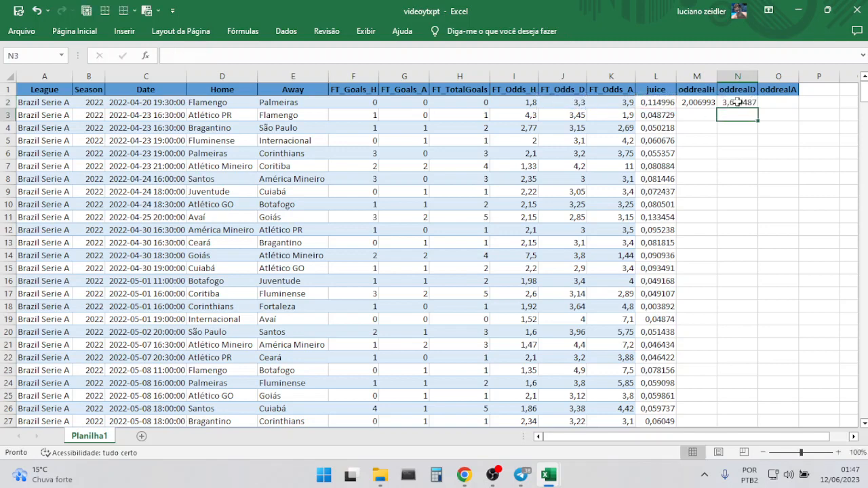
Calculate the first match's real away odd in O2 with the formula =K2*(1+L2)
click(778, 102)
text(=)
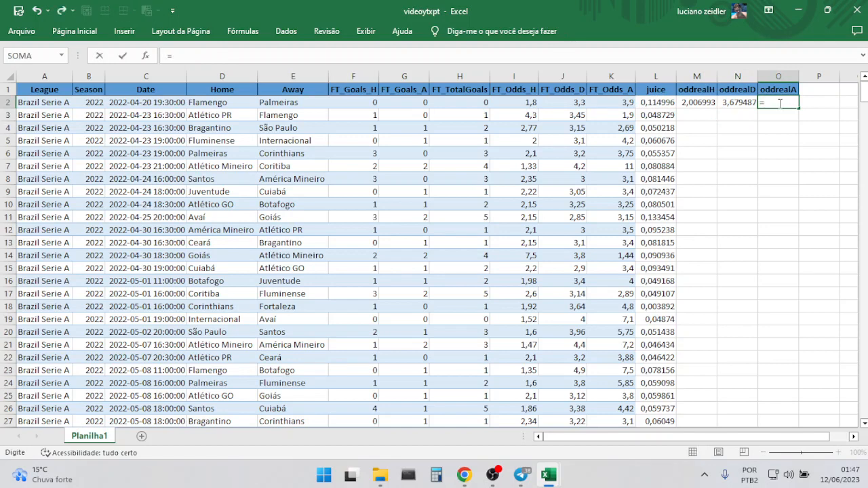
click(611, 105)
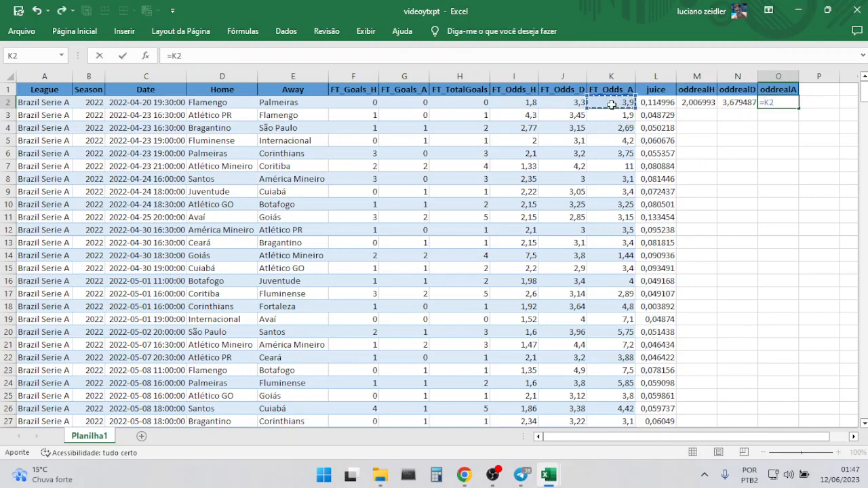
text(*)
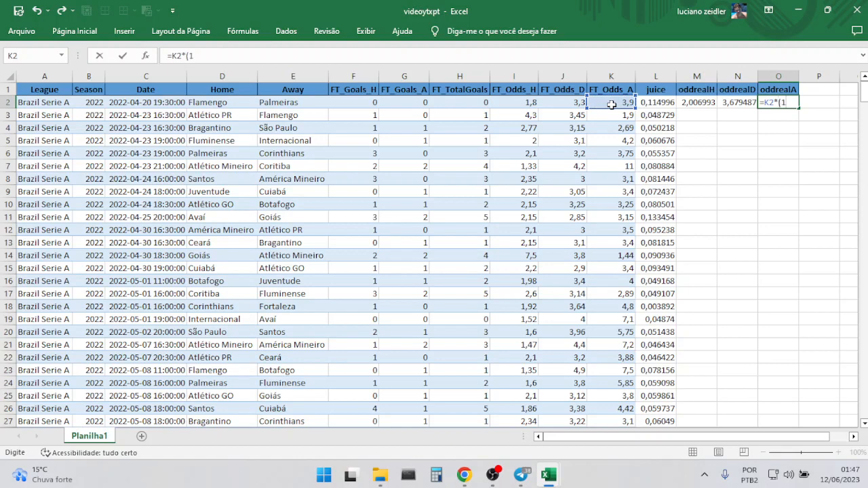
click(661, 104)
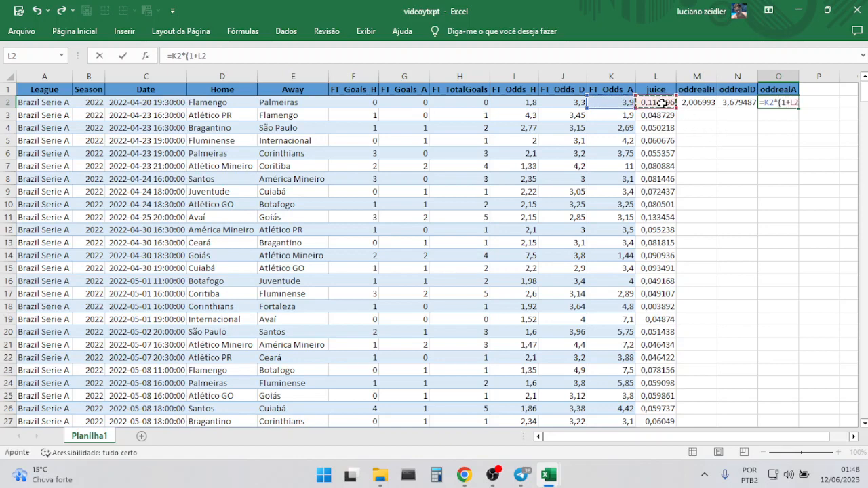
text())
key(Return)
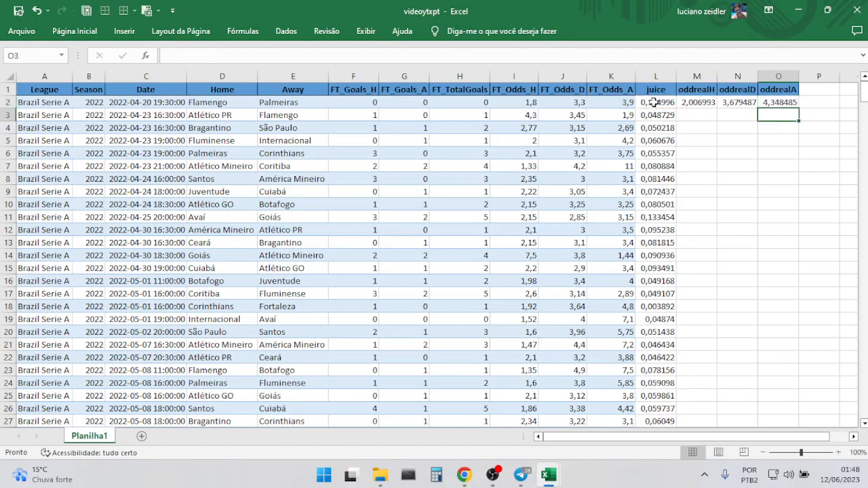
Compare the first match's real odds in M2:O2 with the bookmaker odds in I2:K2 and the juice in L2
click(720, 219)
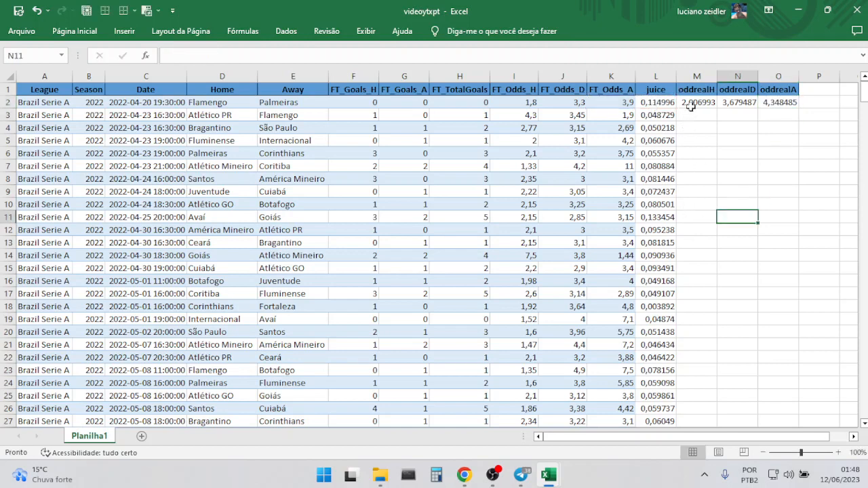
drag(692, 103, 766, 103)
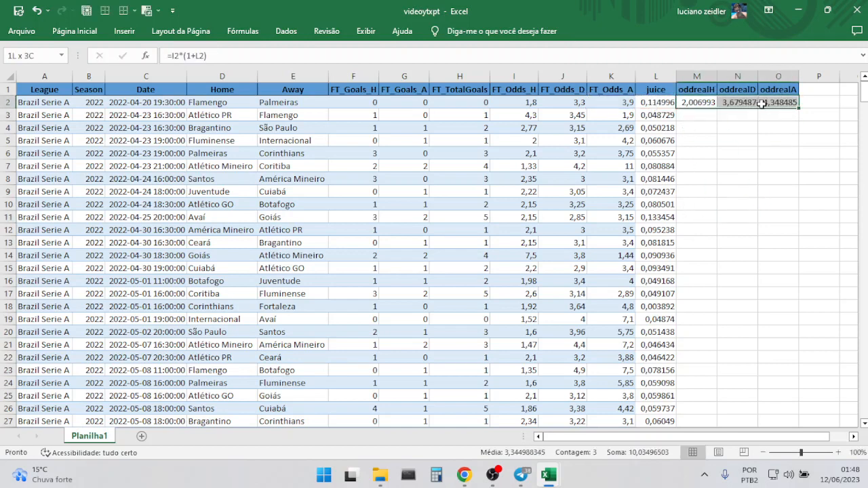
drag(528, 105, 610, 103)
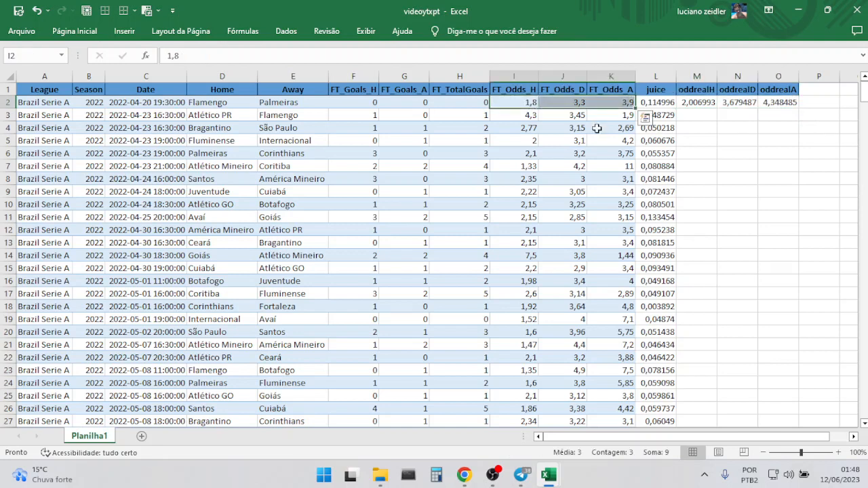
click(662, 102)
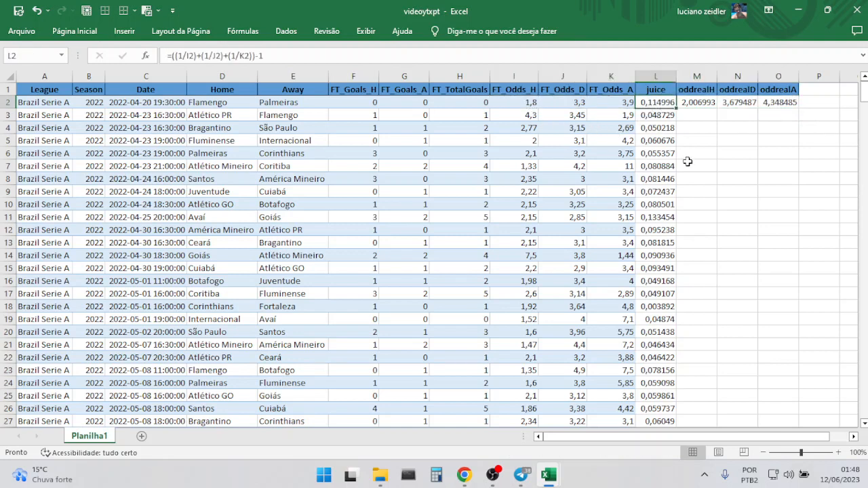
click(706, 103)
drag(715, 108, 793, 106)
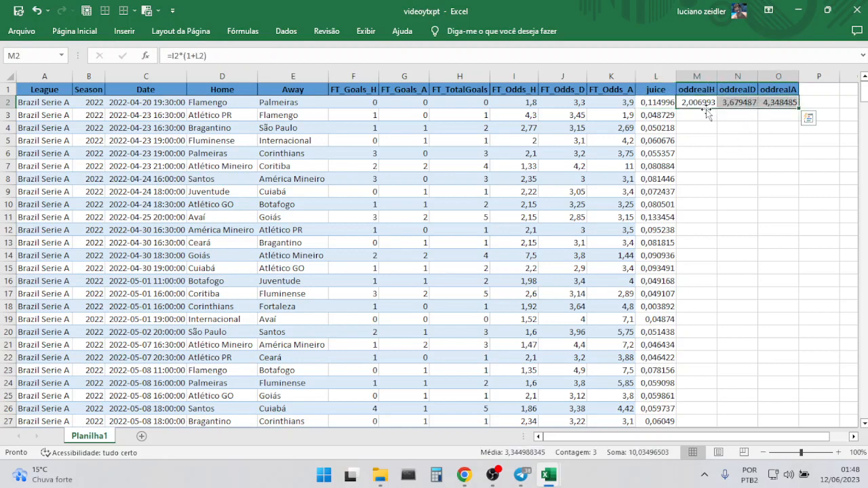
click(820, 103)
drag(803, 438, 843, 415)
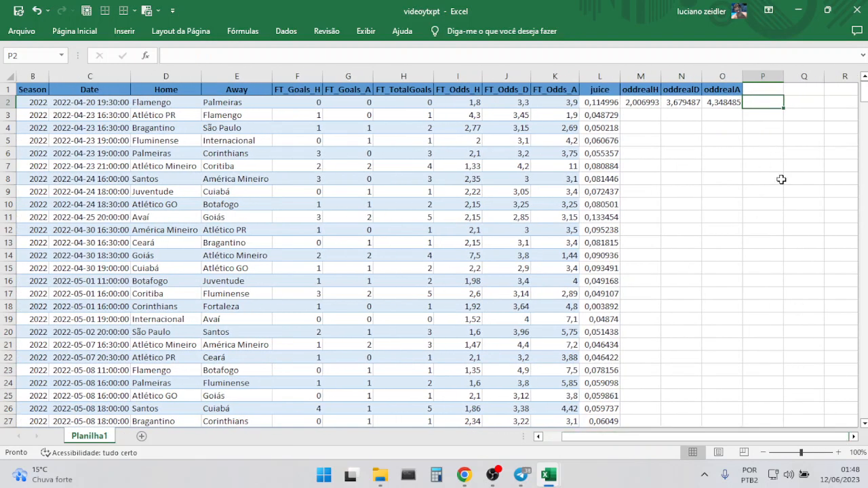
Check the first match's real odds by calculating =1/M2 in P2, filling it across to R2 and reading the sum
text(=)
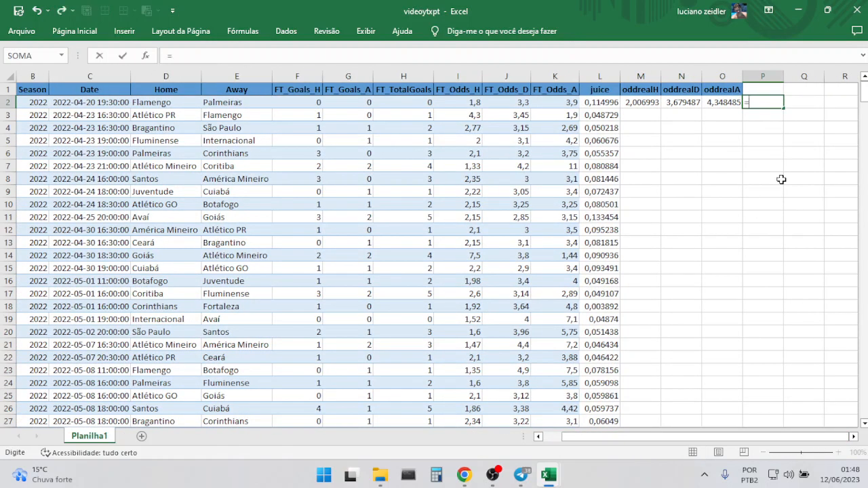
click(643, 103)
key(Return)
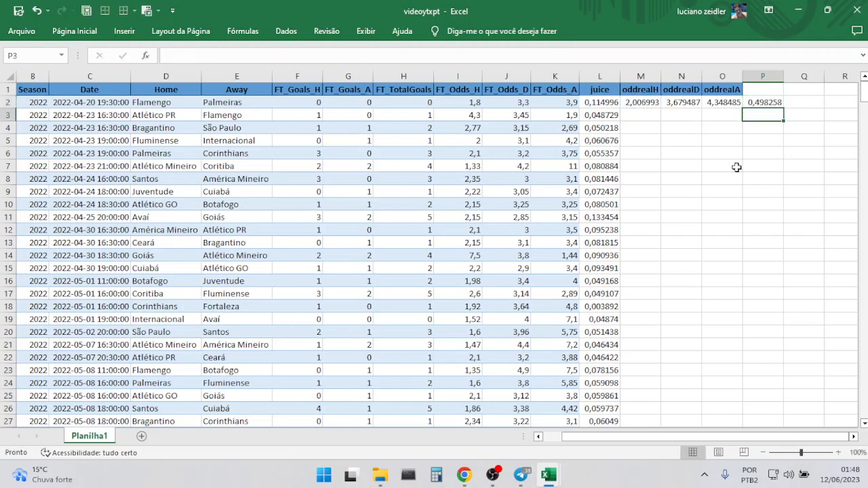
click(774, 105)
drag(784, 108, 845, 113)
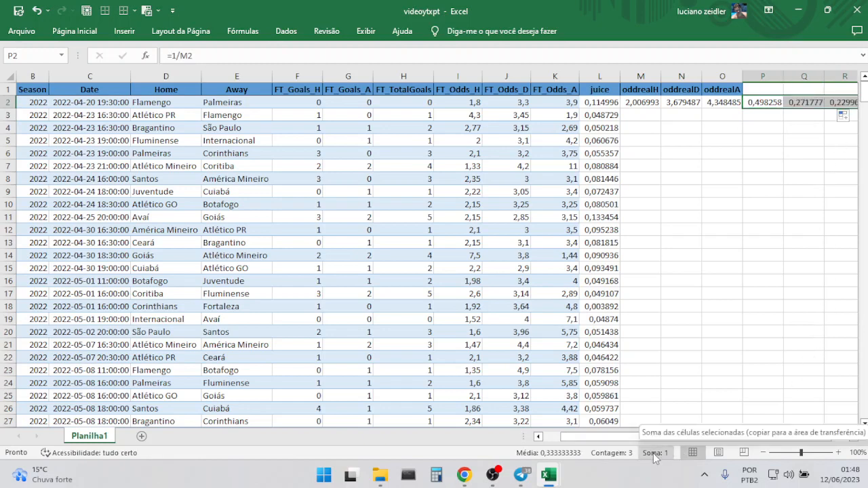
click(693, 319)
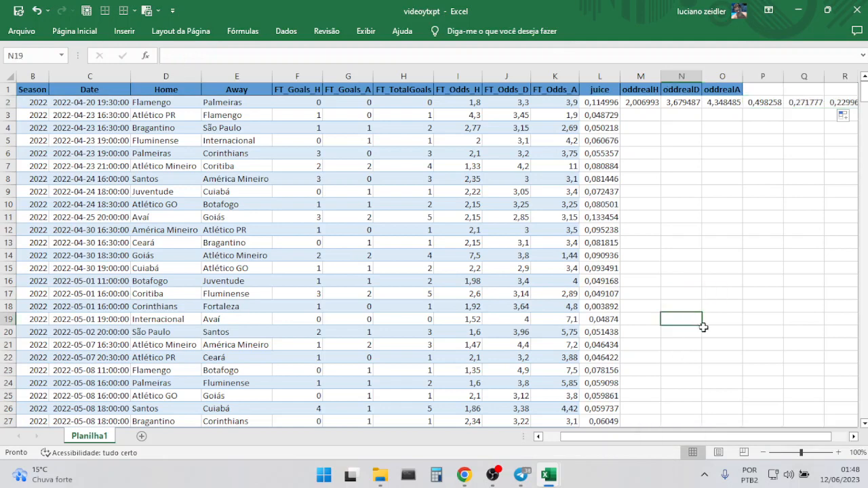
Clear the trial probability calculations from P2:R2
drag(731, 438, 755, 437)
drag(736, 102, 820, 101)
key(Delete)
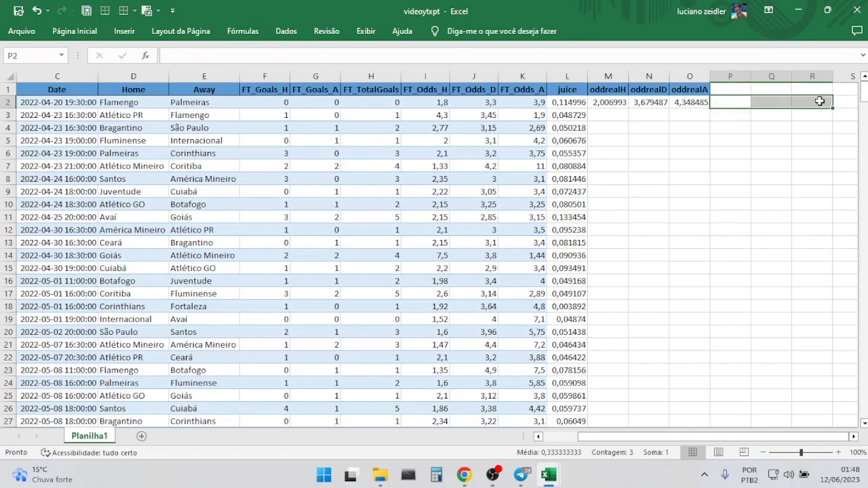
Fill the real odds formulas in M2:O2 down to all the matches
drag(616, 103, 707, 110)
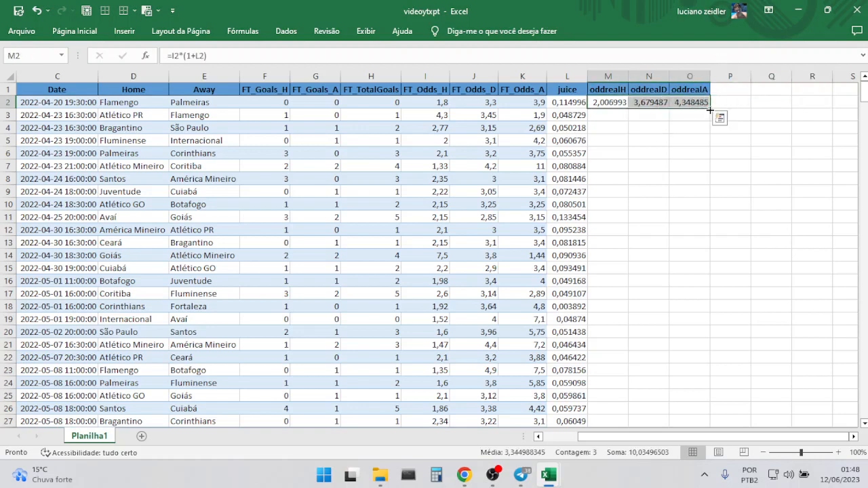
double_click(709, 109)
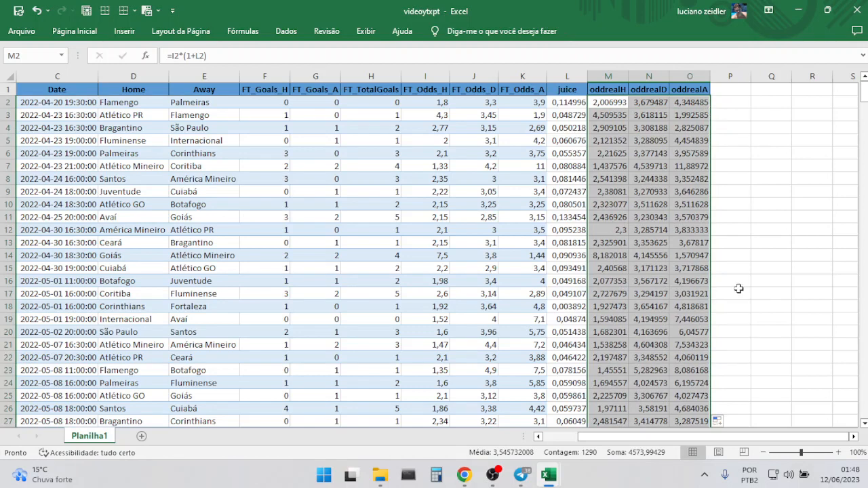
click(722, 225)
Add the column headers ptH in P1 and ptA in Q1
click(727, 92)
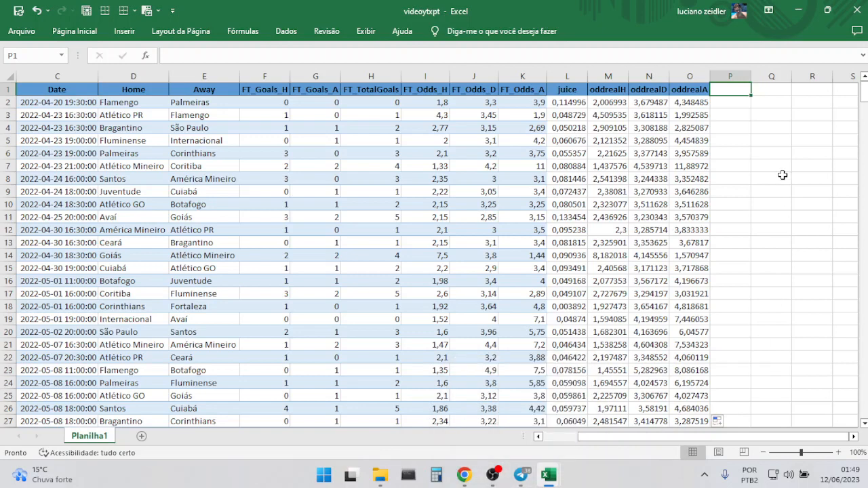
text(ptH)
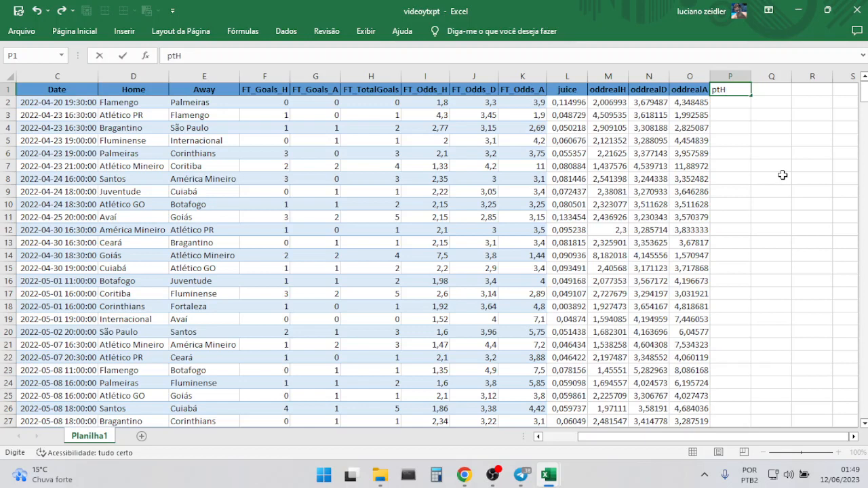
key(Return)
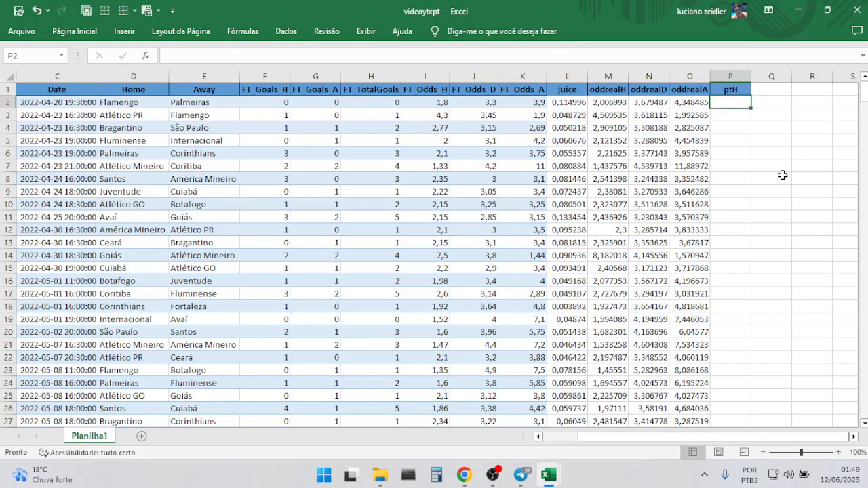
key(Right)
key(Up)
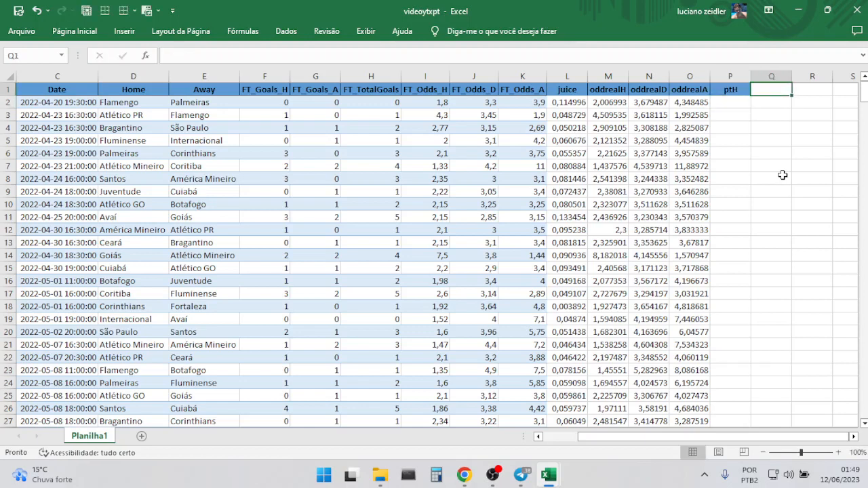
text(ptA)
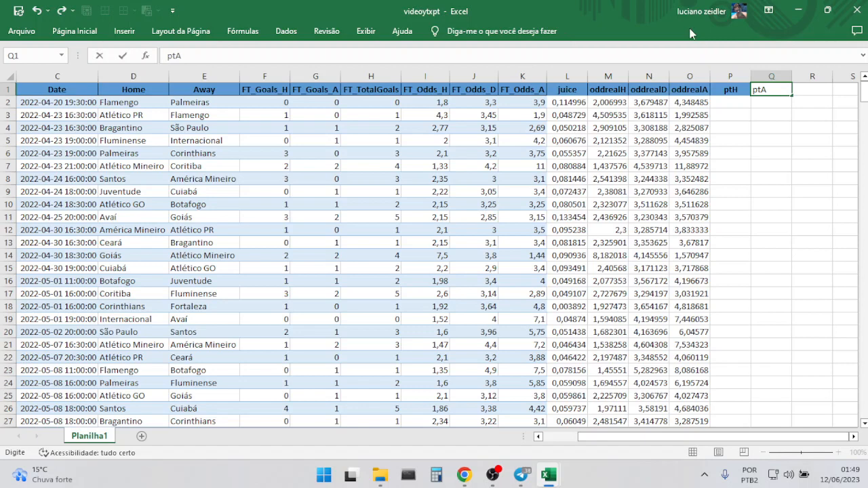
Calculate the first match's home points in P2 with the formula =SE(F2>G2;3;SE(F2=G2;1;0))
click(729, 103)
click(181, 55)
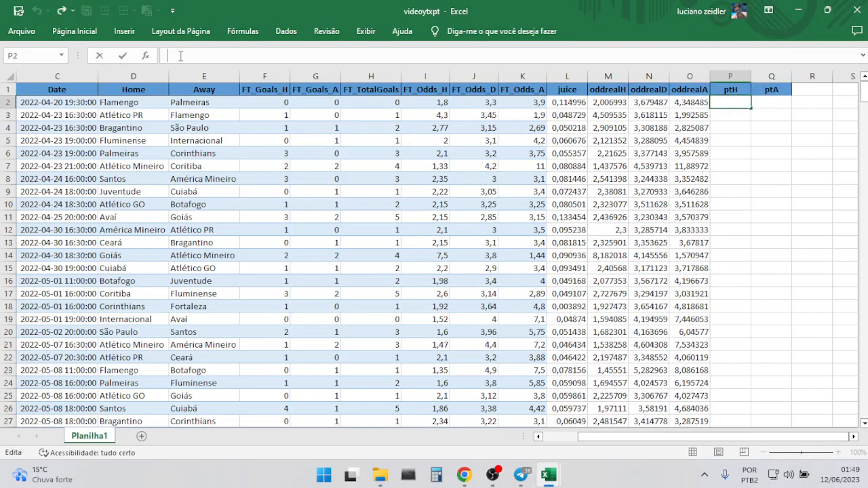
text(=se()
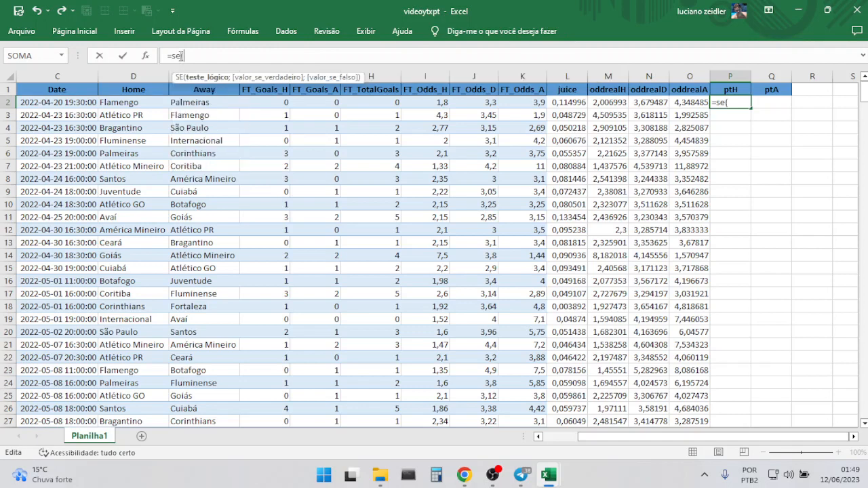
click(270, 103)
text(>)
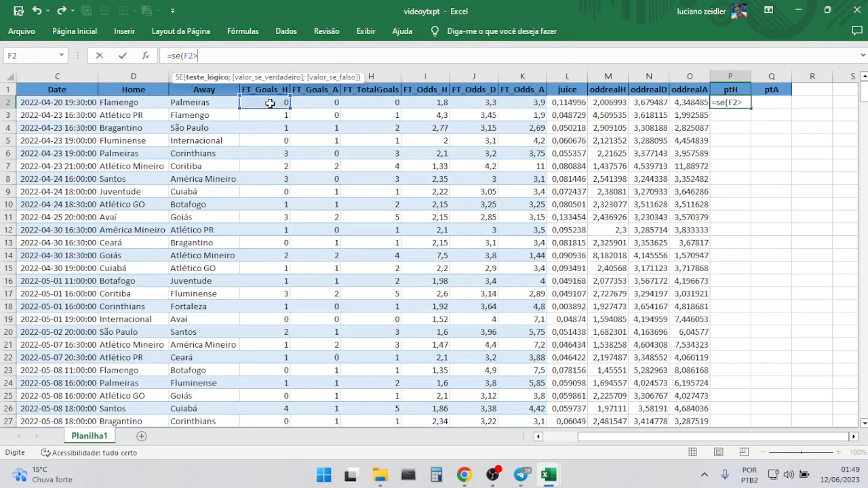
click(322, 101)
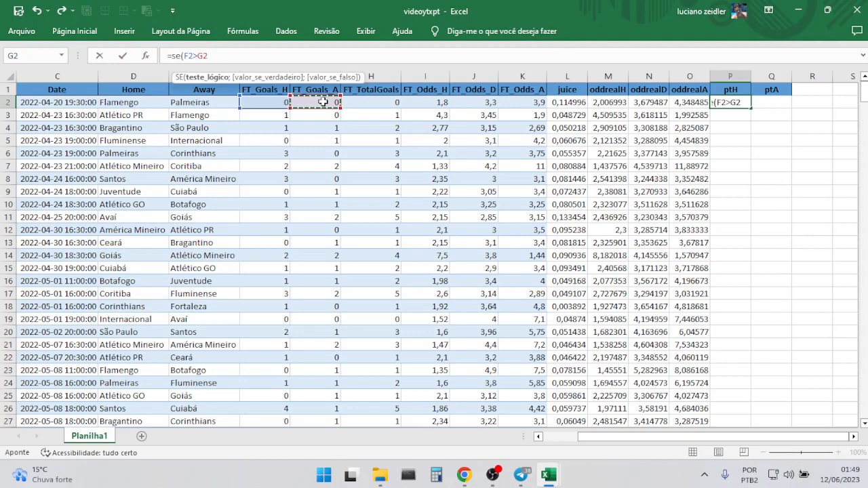
text(;)
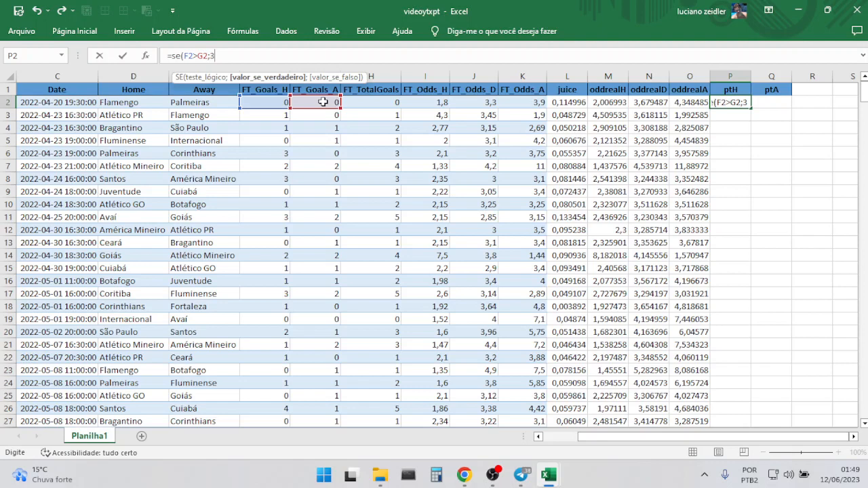
text(3;se)
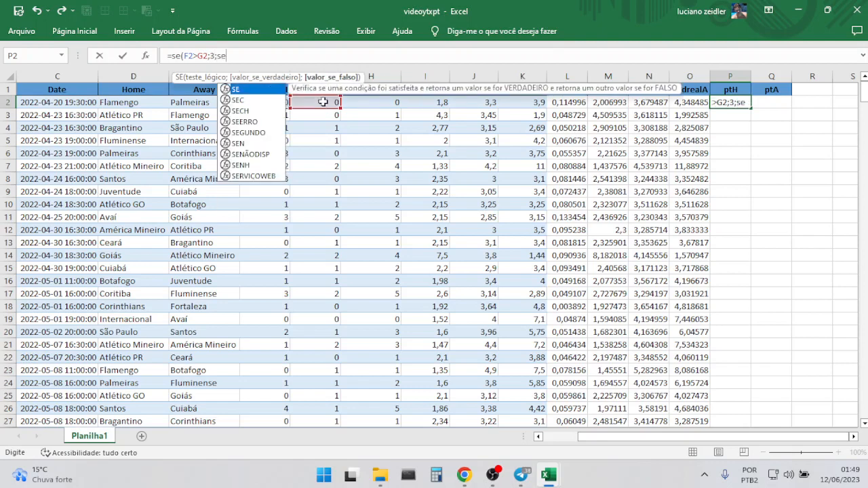
text(()
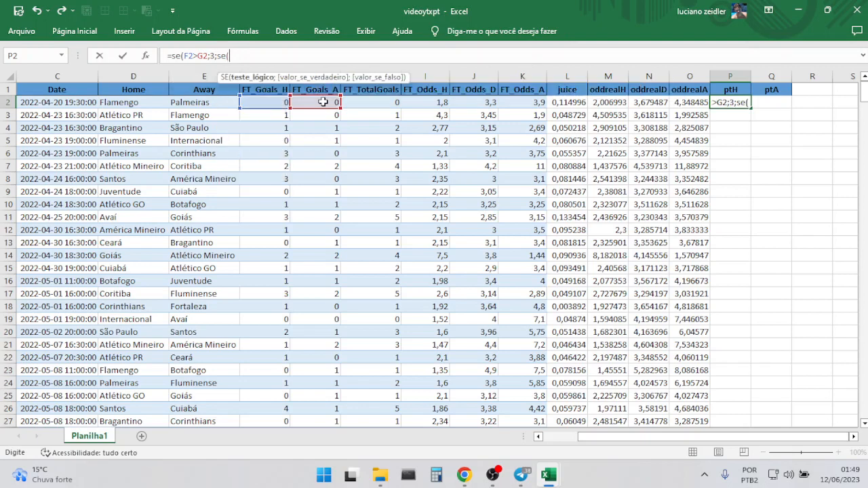
click(269, 103)
text(=)
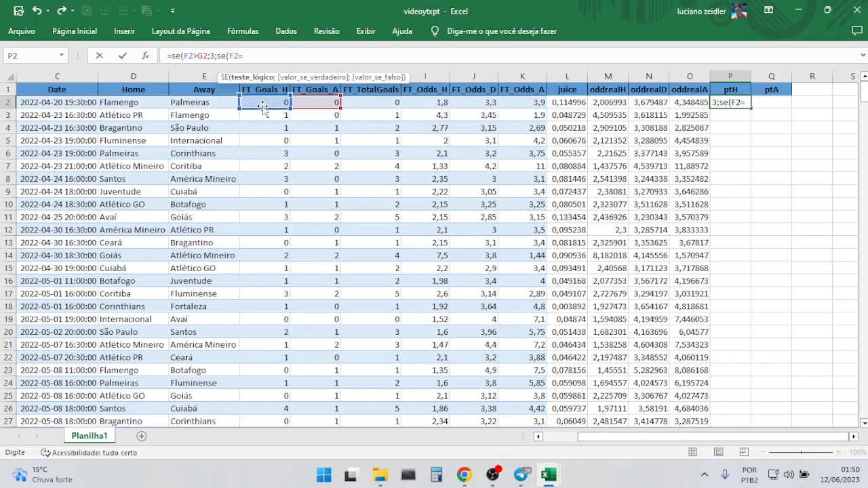
click(322, 103)
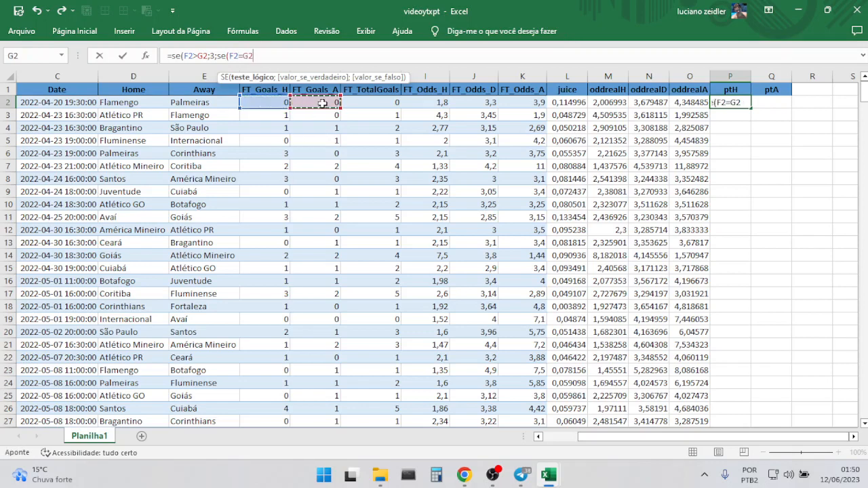
text(;)
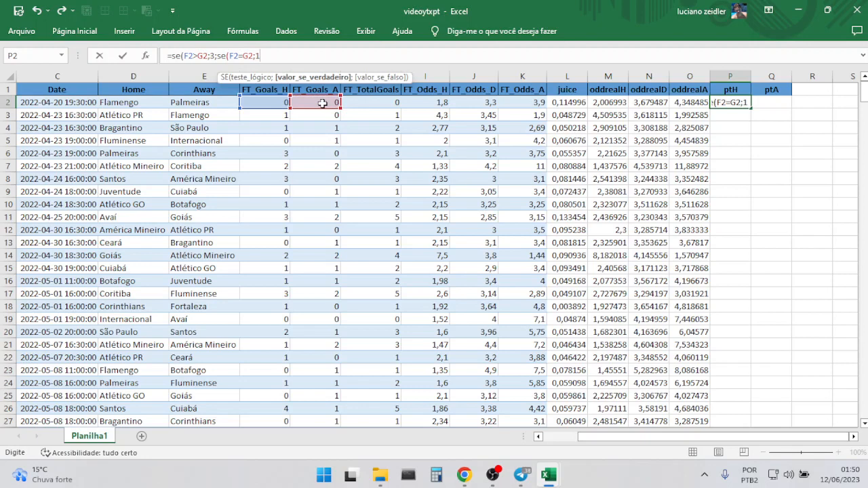
text(1;0)
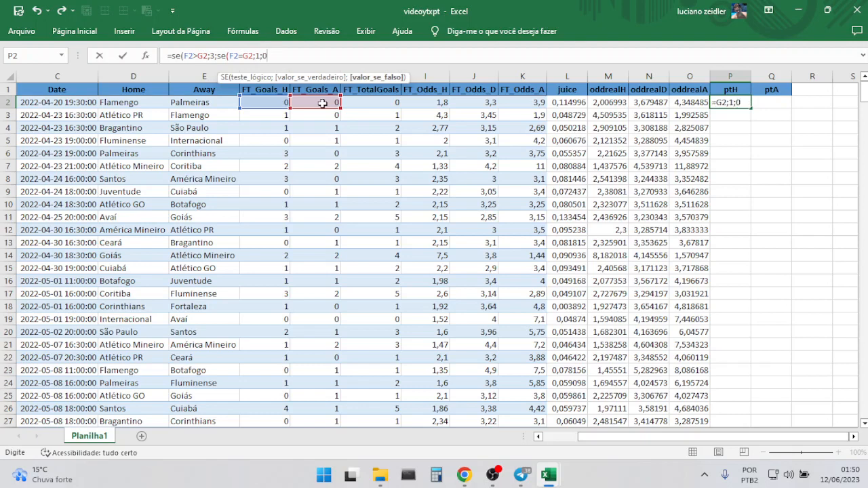
text()))
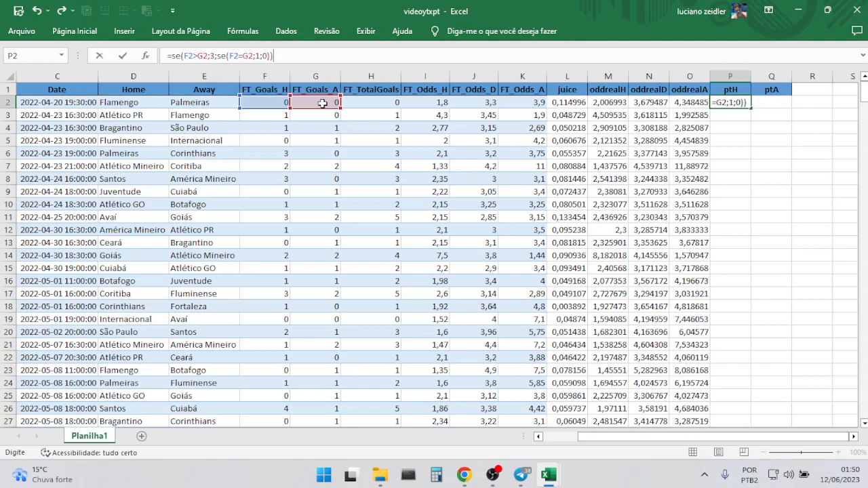
key(Return)
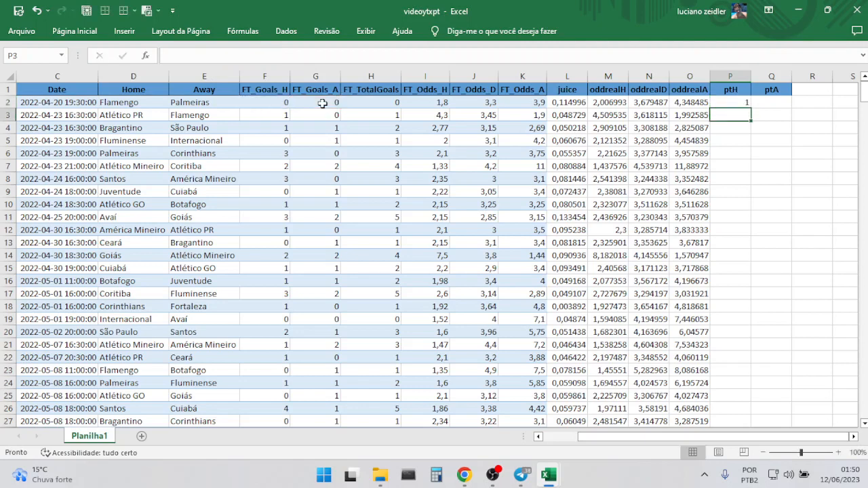
Fill the home points formula in P2 down the ptH column and check the results in P3 and P5
click(739, 103)
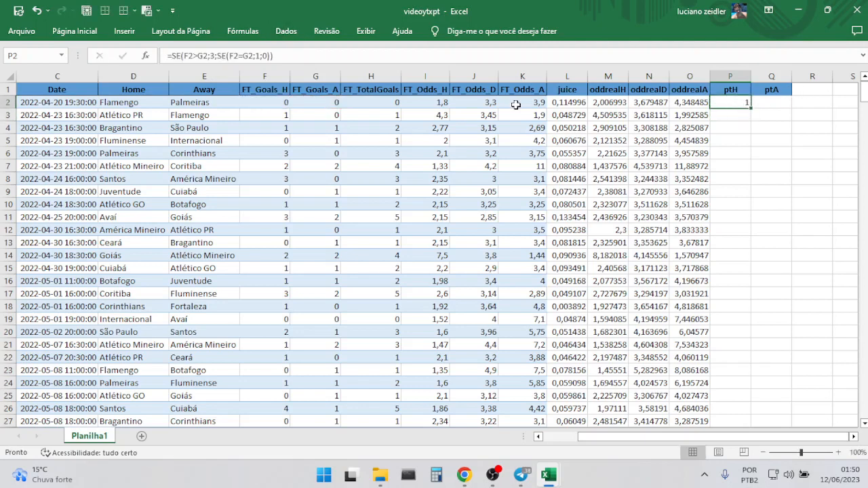
double_click(752, 108)
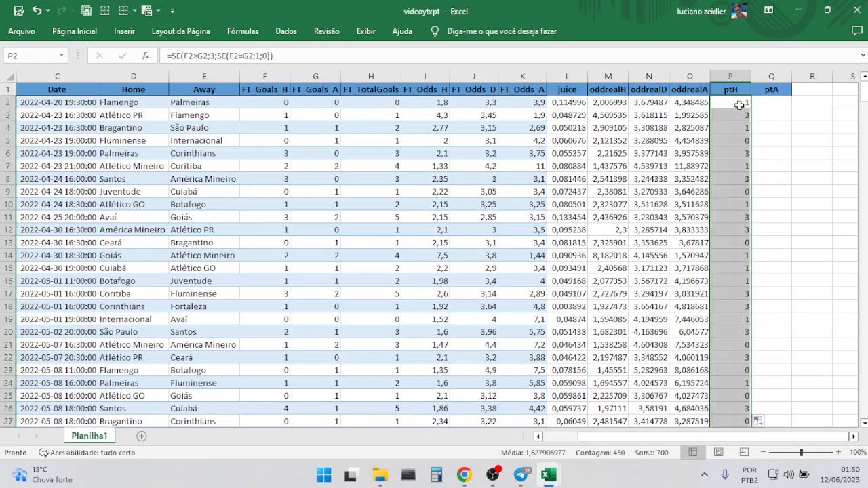
click(736, 116)
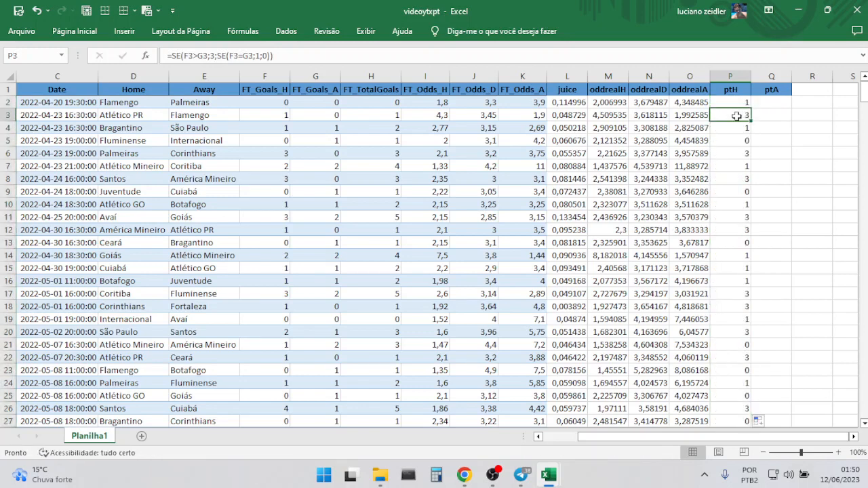
click(743, 140)
Copy the formula text from P2 and paste it unchanged into Q2 under ptA
click(742, 103)
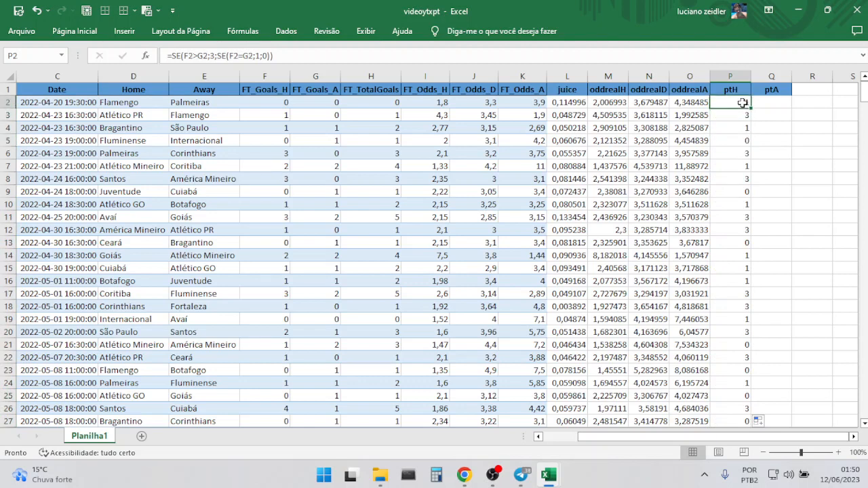
click(272, 56)
drag(152, 71, 153, 64)
key(Escape)
click(772, 103)
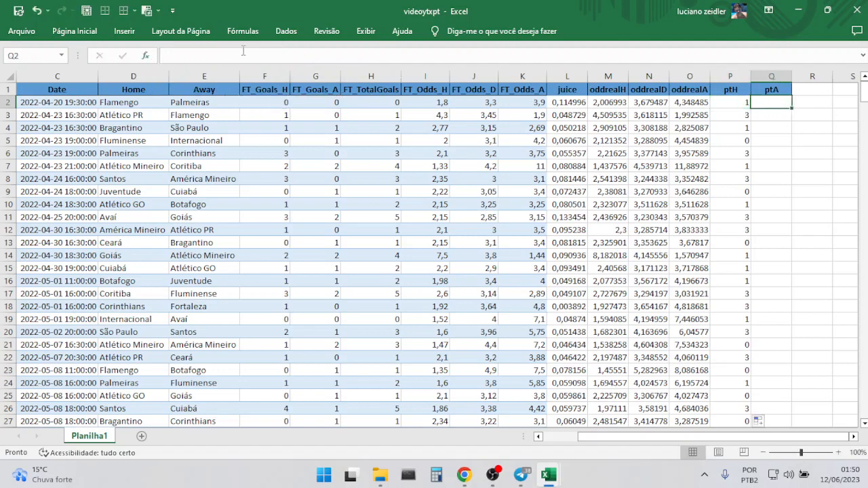
click(184, 53)
key(ctrl+v)
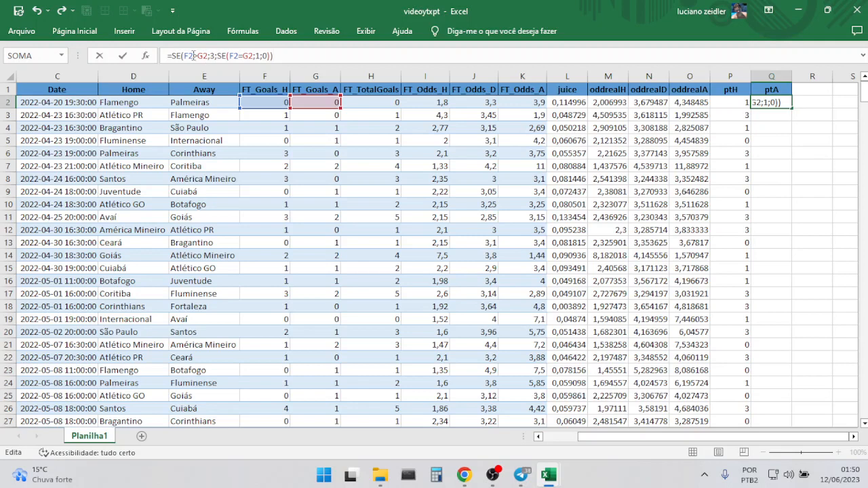
Change the first condition in Q2 to F2<G2 and fill the away points formula down the ptA column
click(198, 55)
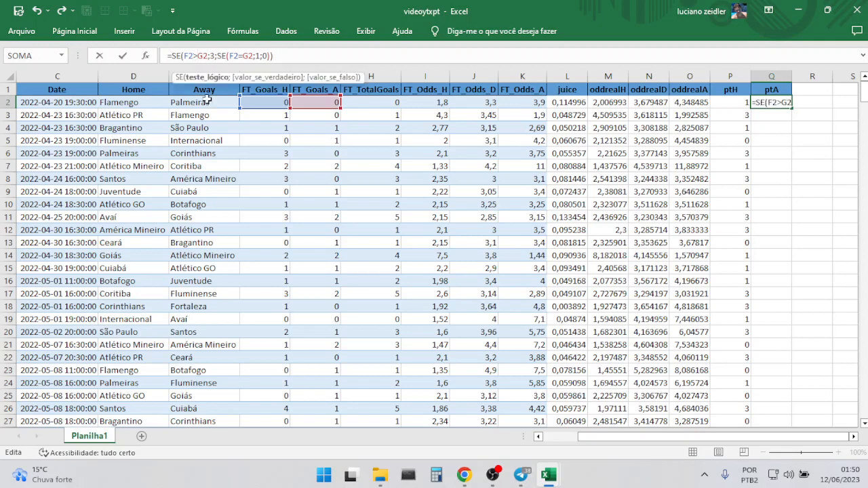
key(BackSpace)
text(<)
key(ctrl+Return)
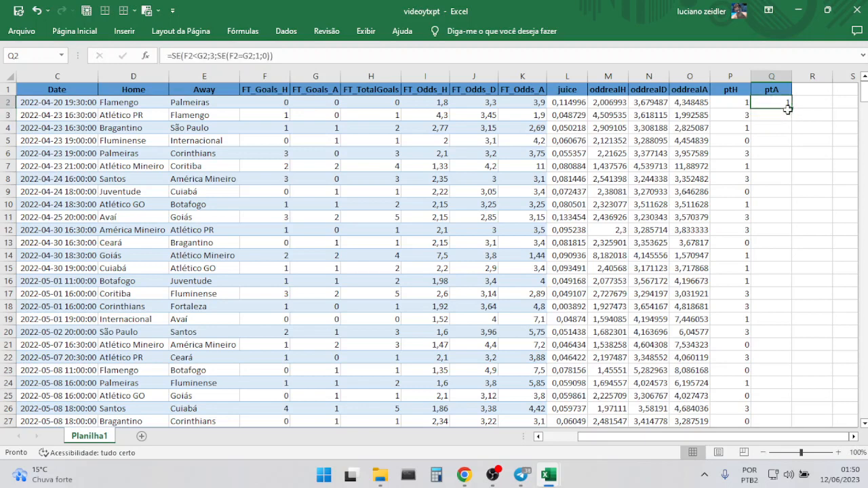
drag(791, 108, 793, 109)
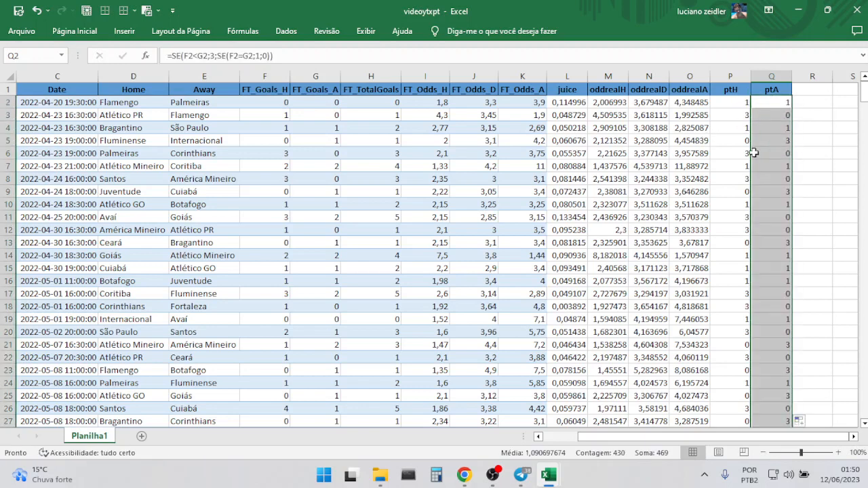
click(822, 178)
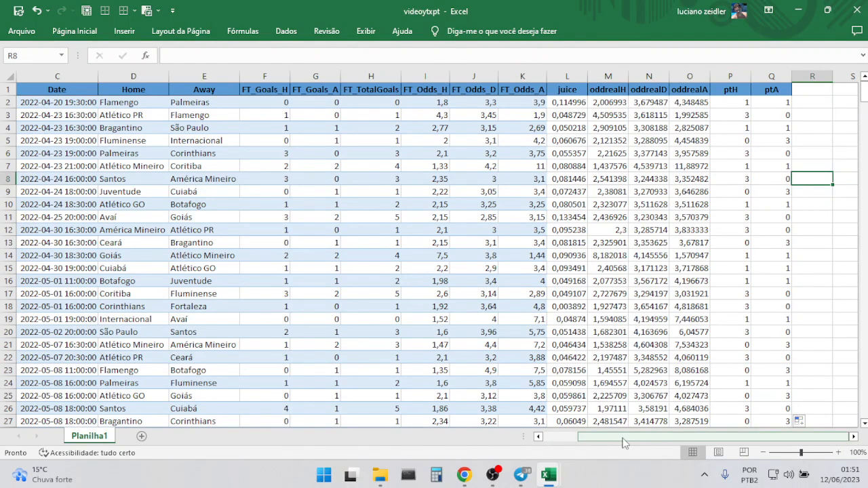
Add the column headers xptH in R1 and xptA in S1, after the ptA column
click(854, 437)
click(854, 437)
click(854, 438)
click(854, 437)
click(854, 437)
click(854, 438)
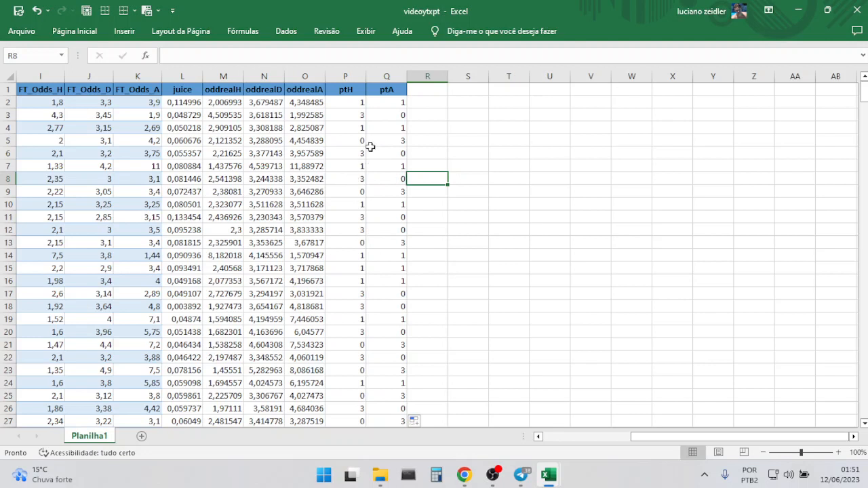
click(426, 91)
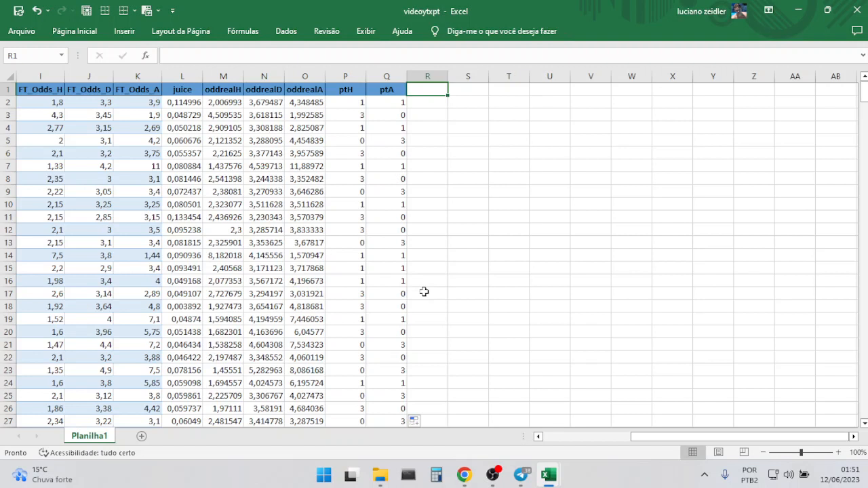
text(xptH)
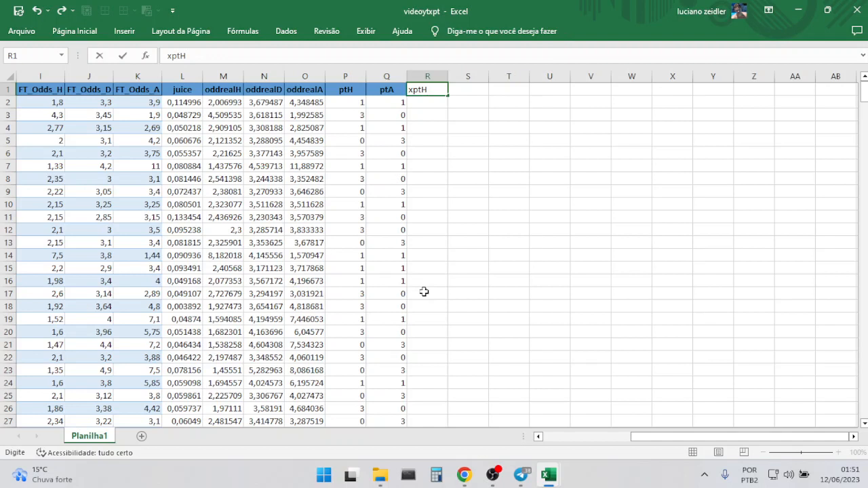
key(Tab)
text(xptA)
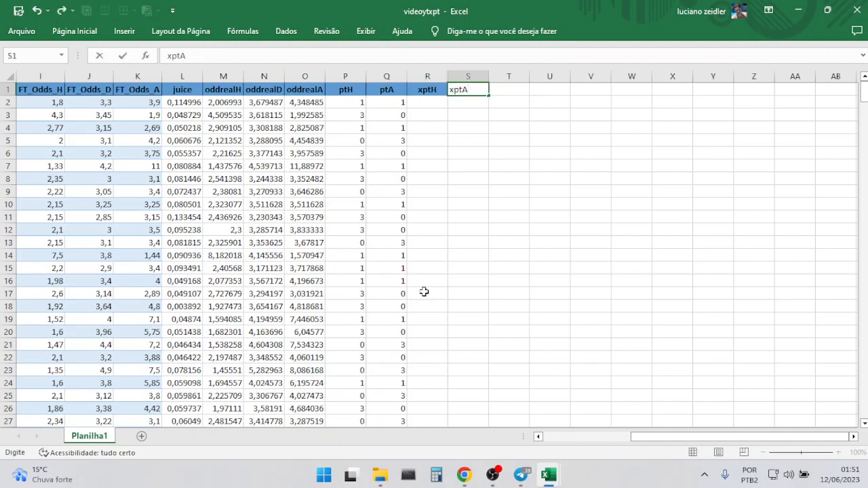
key(Return)
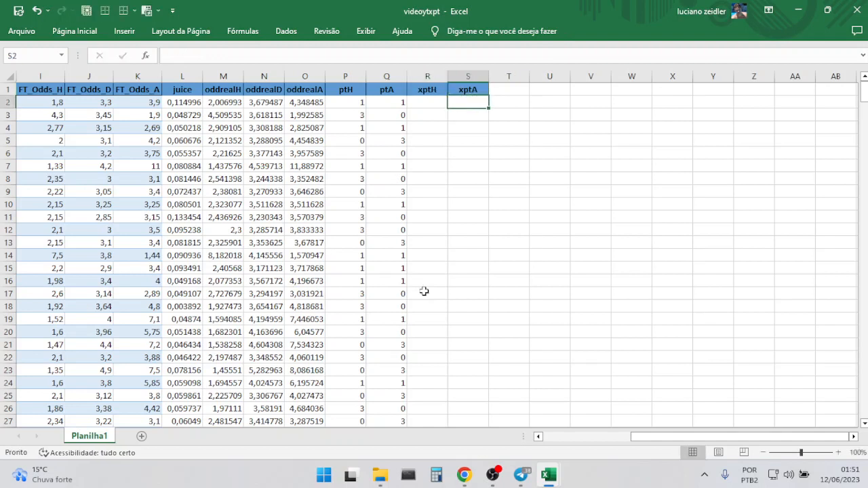
Start the expected home points formula in R2 with the home win term =(1/M2)*3
double_click(428, 101)
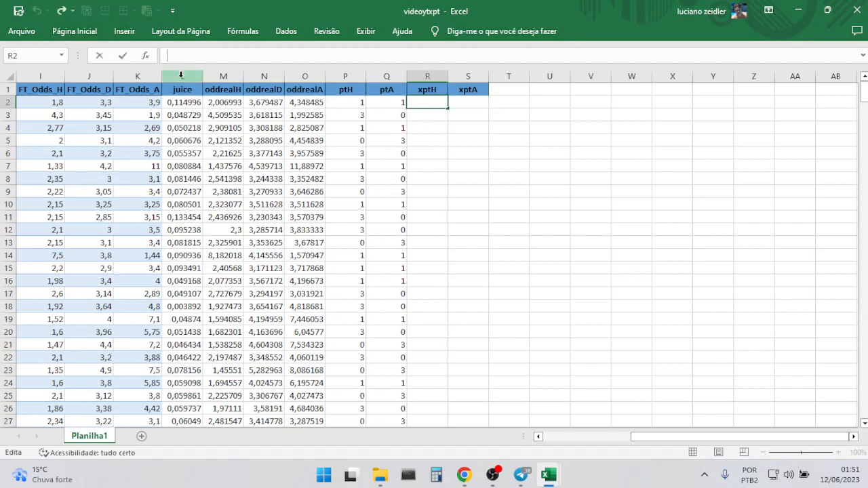
text(=)
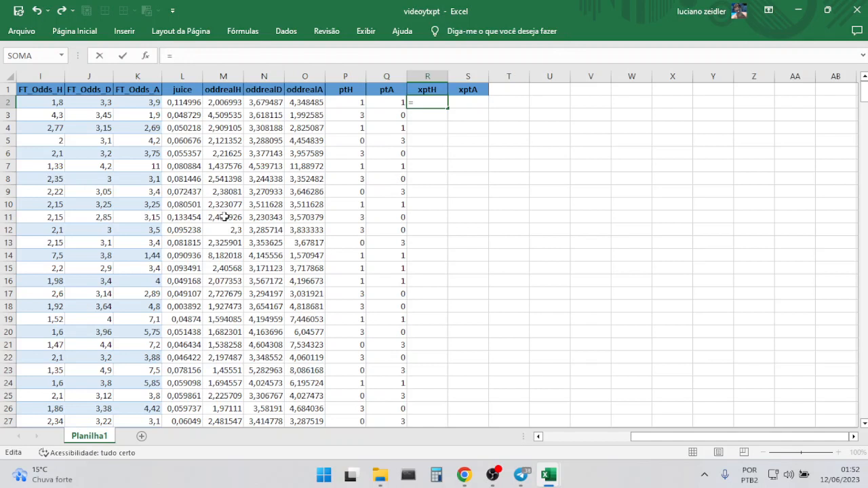
text(()
text(1/)
click(223, 102)
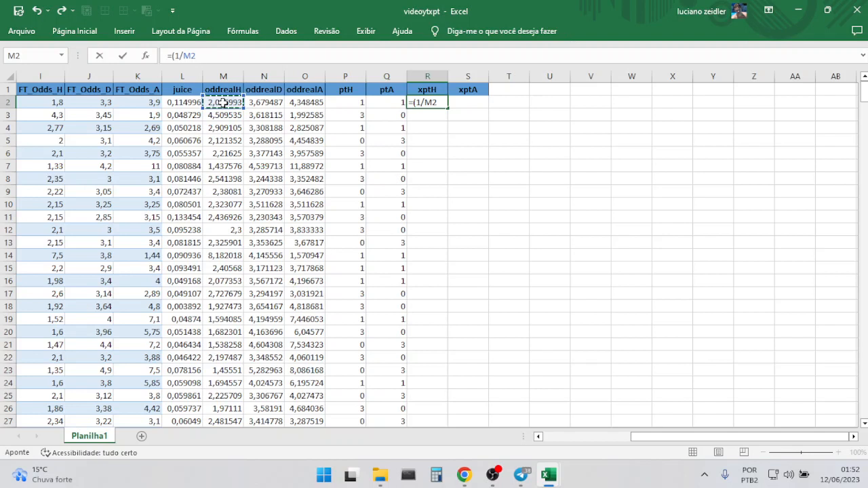
text()*3)
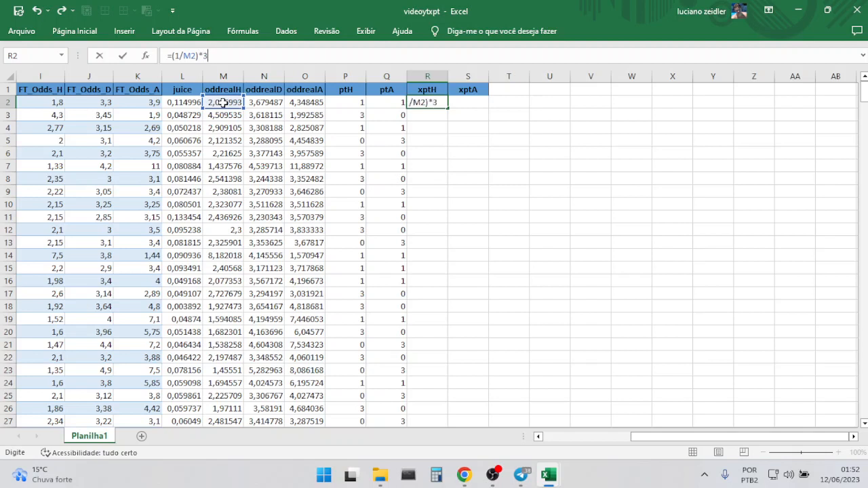
Add the draw term to make R2 =((1/M2)*3+(1/N2)) and fill the formula down the xptH column
click(172, 55)
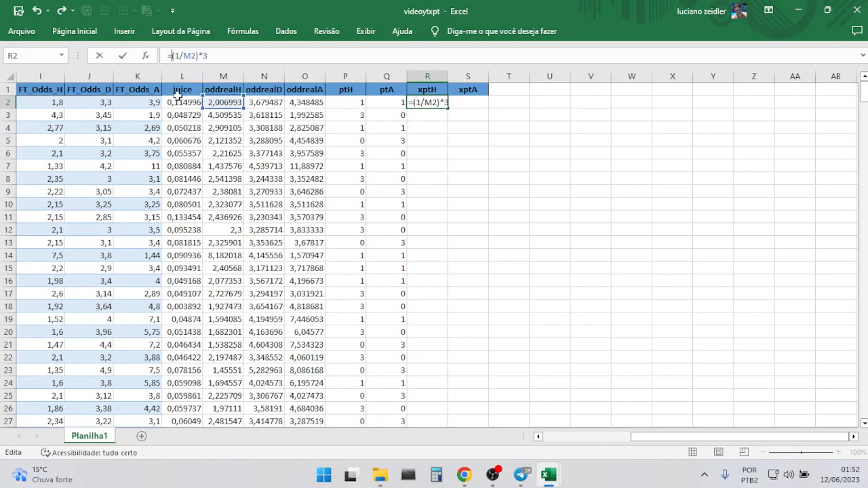
text(()
click(223, 57)
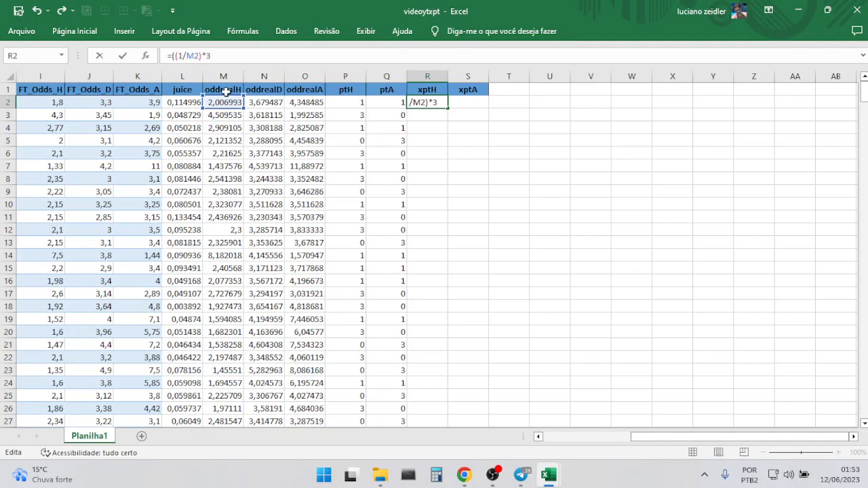
text(+(1/)
click(269, 102)
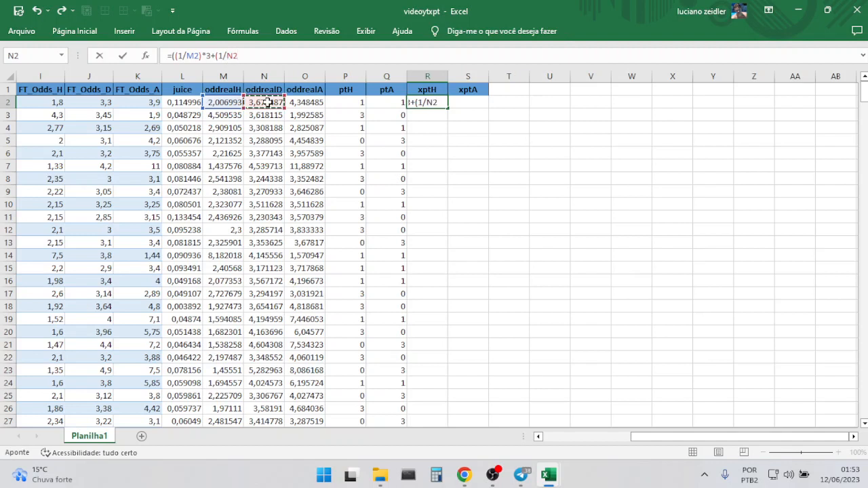
text())
key(Return)
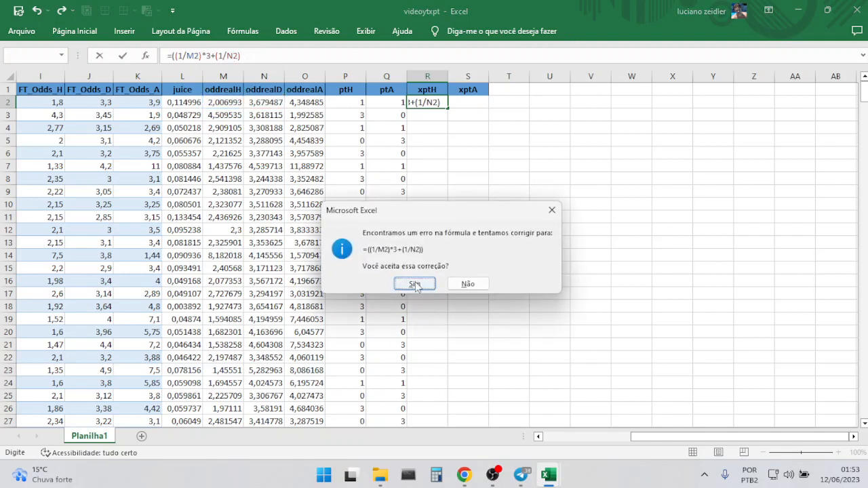
click(415, 284)
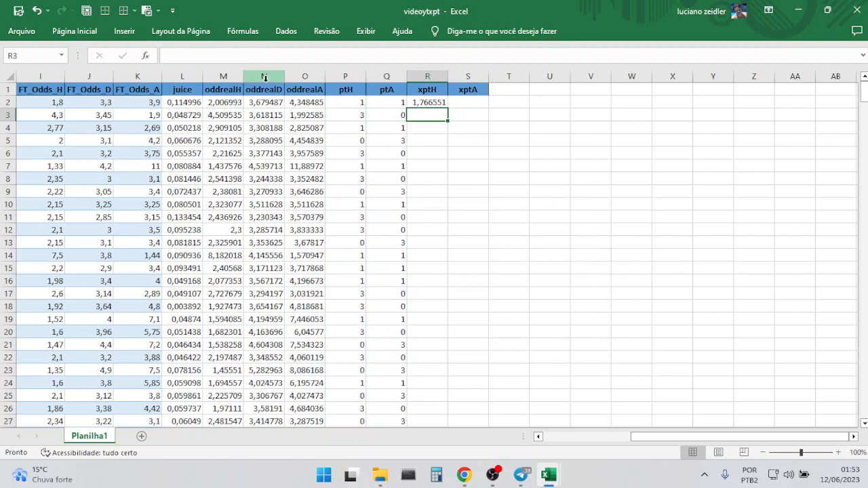
click(430, 103)
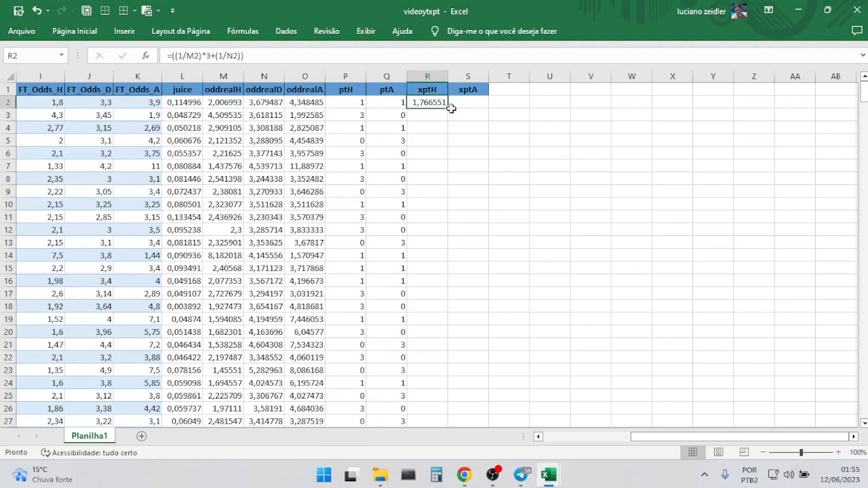
double_click(448, 108)
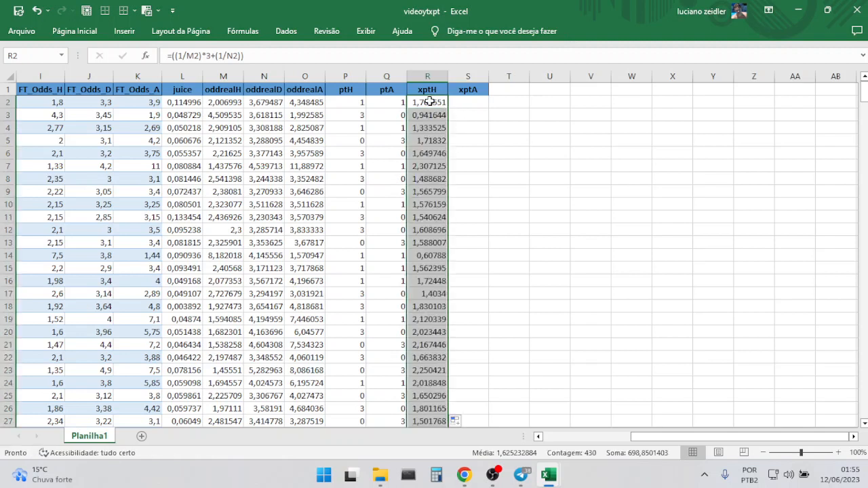
Copy the formula text from R2 and paste it unchanged into S2 under xptA
click(424, 102)
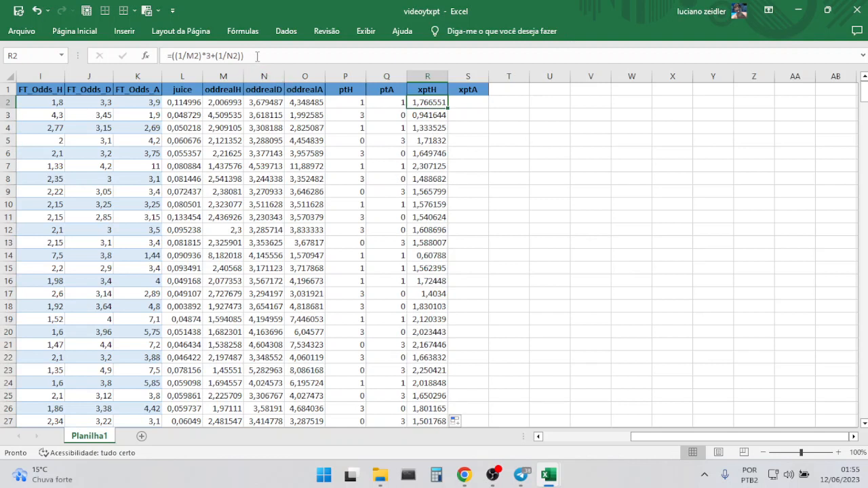
drag(255, 57, 160, 55)
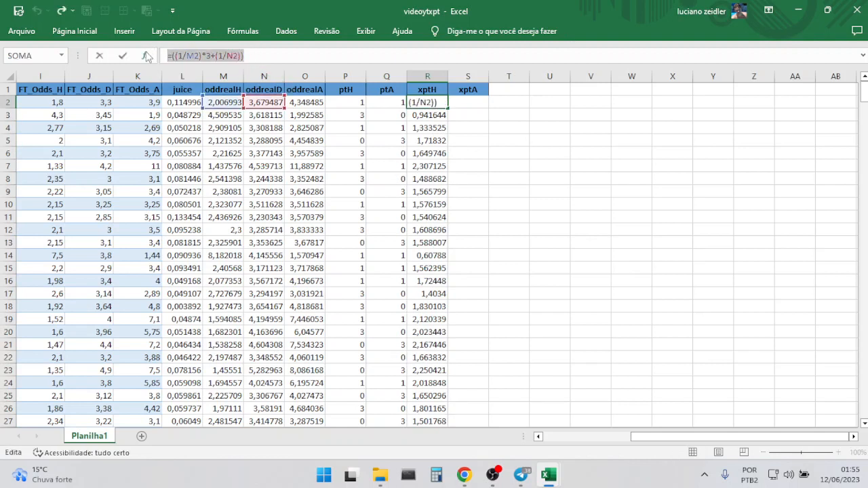
key(Escape)
click(465, 101)
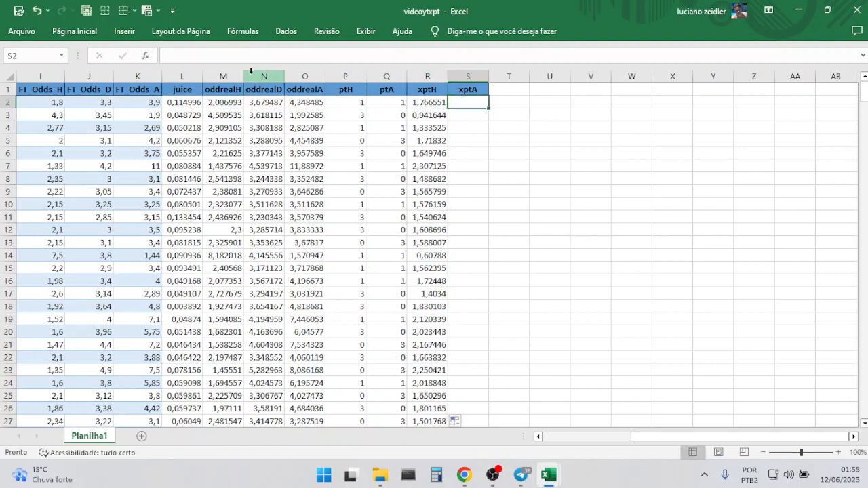
click(194, 55)
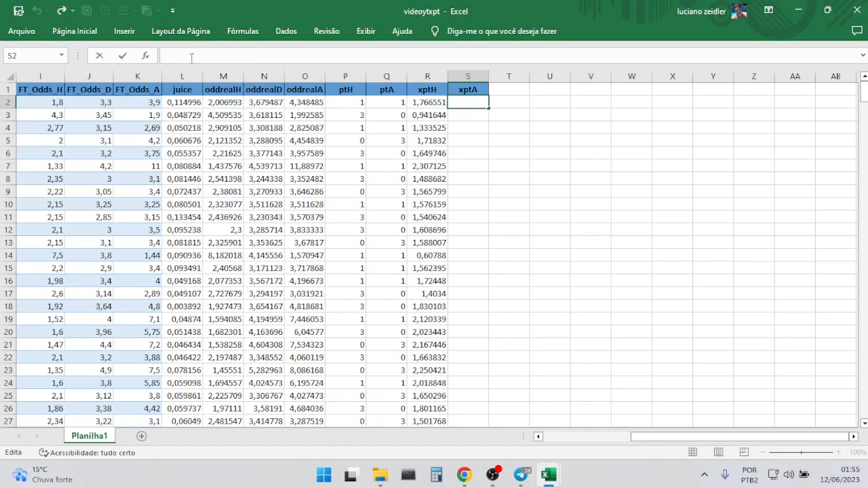
key(ctrl+v)
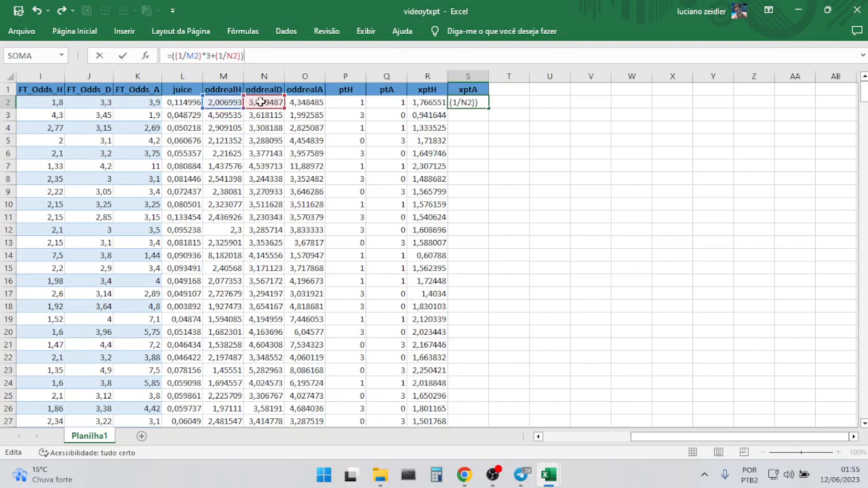
Replace M2 with O2 in the S2 formula and fill it down the xptA column
double_click(193, 55)
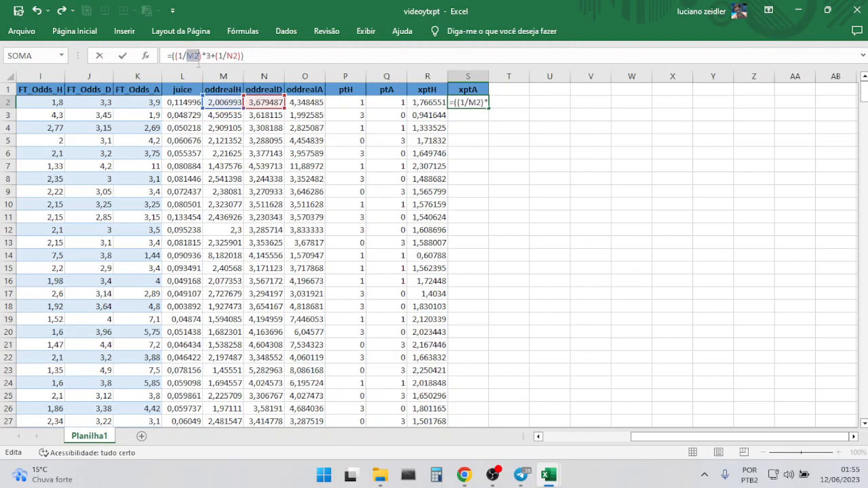
click(313, 101)
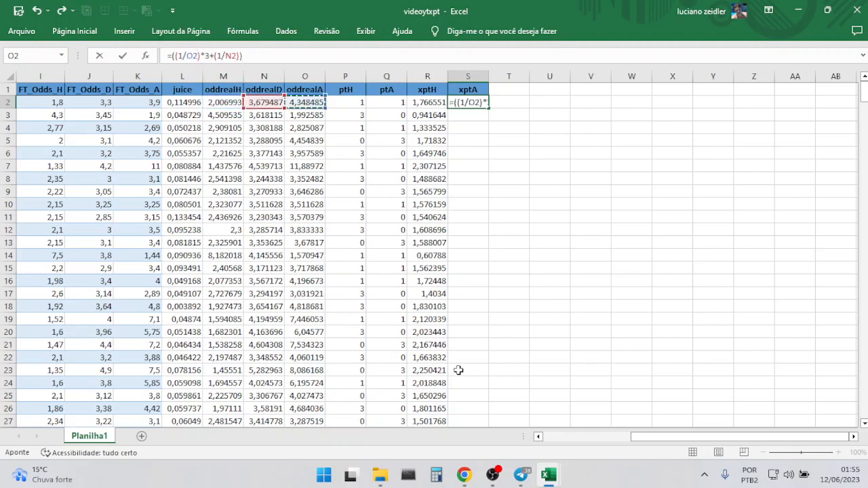
key(Return)
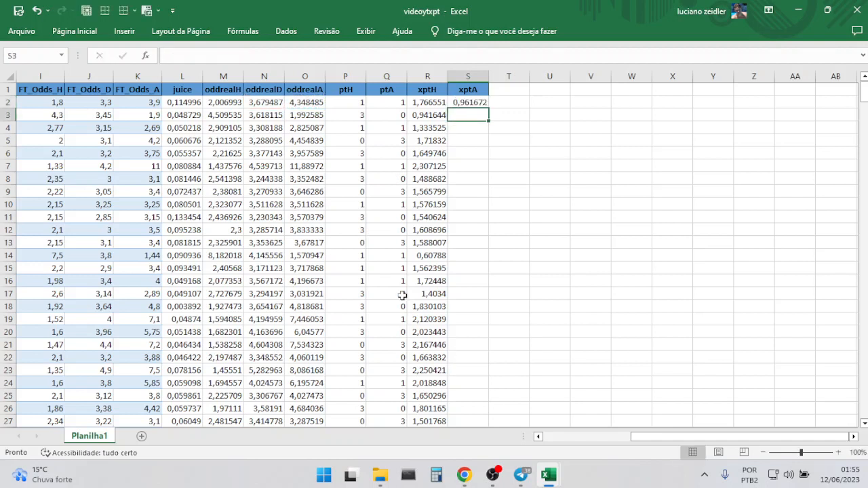
click(470, 102)
double_click(487, 108)
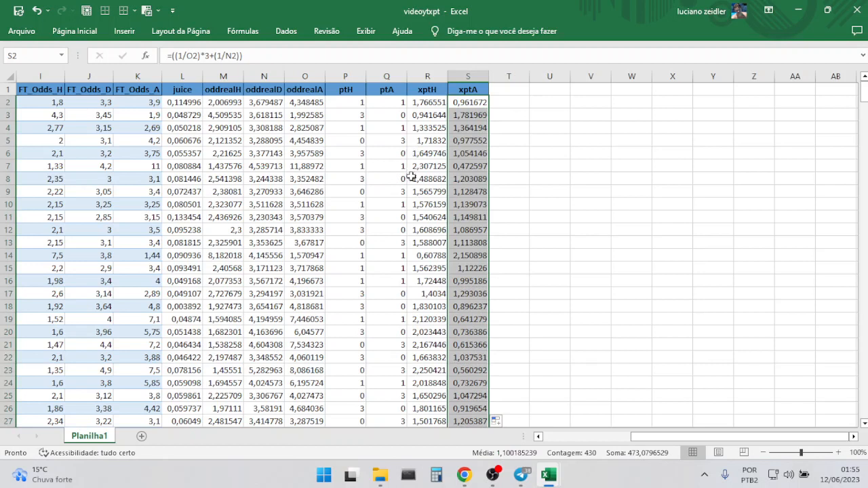
Add a cont column in T1 and number the matches by entering 1, 2, 3 and filling the series down
click(504, 91)
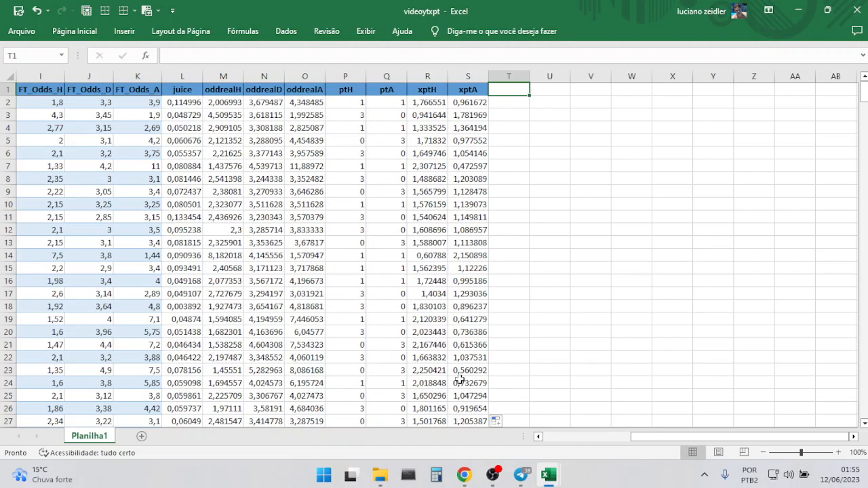
text(cont)
key(Return)
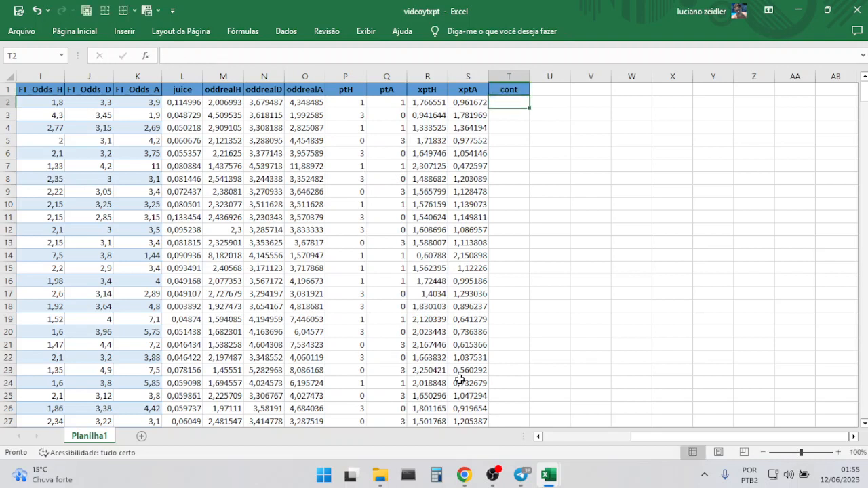
text(1)
key(Return)
text(2)
key(Return)
text(3)
key(Return)
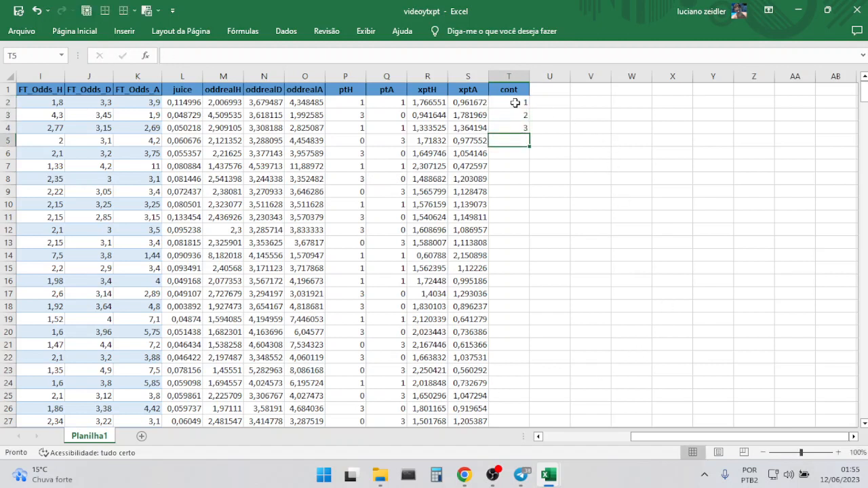
drag(513, 102, 520, 126)
double_click(528, 134)
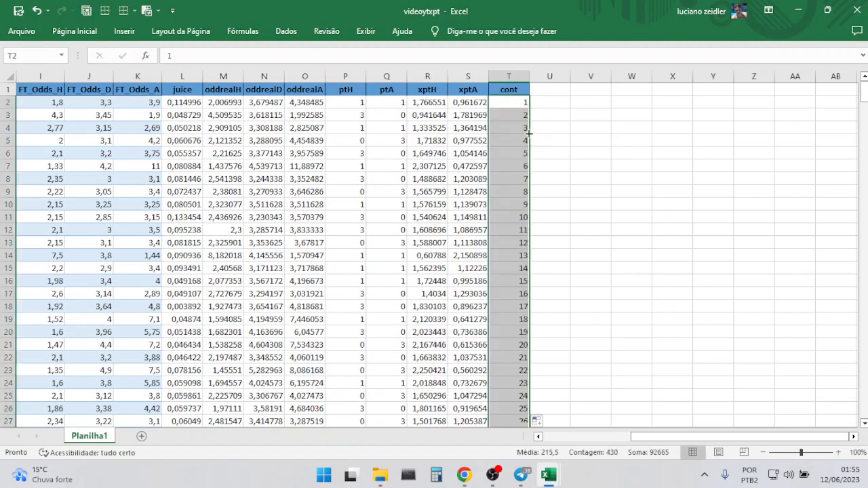
Add the column headers contH in U1 and contA in V1, after the cont column
click(551, 90)
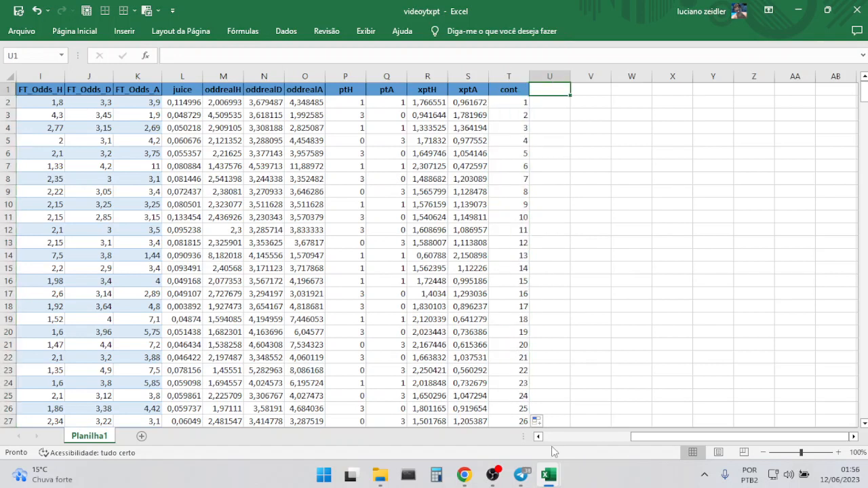
text(cont)
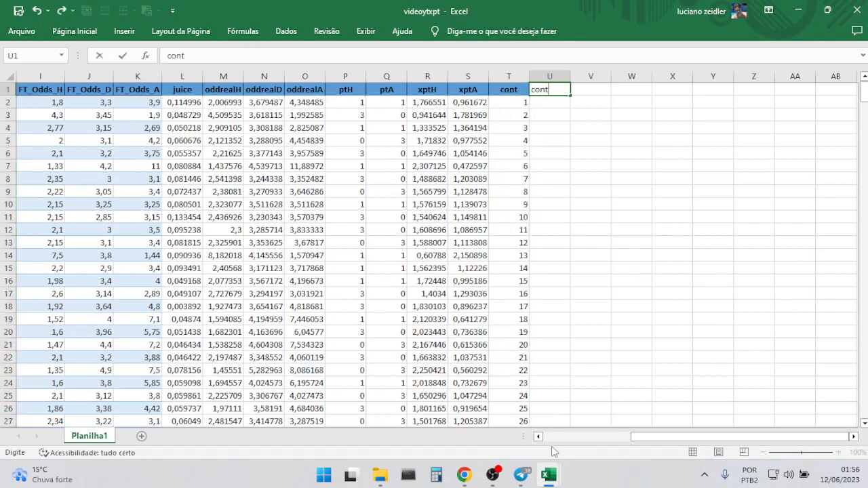
text(H)
key(Tab)
text(contA)
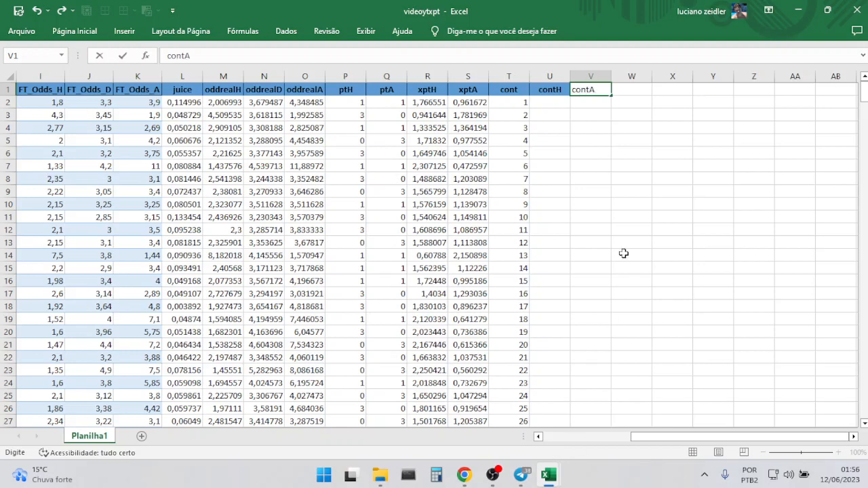
key(Return)
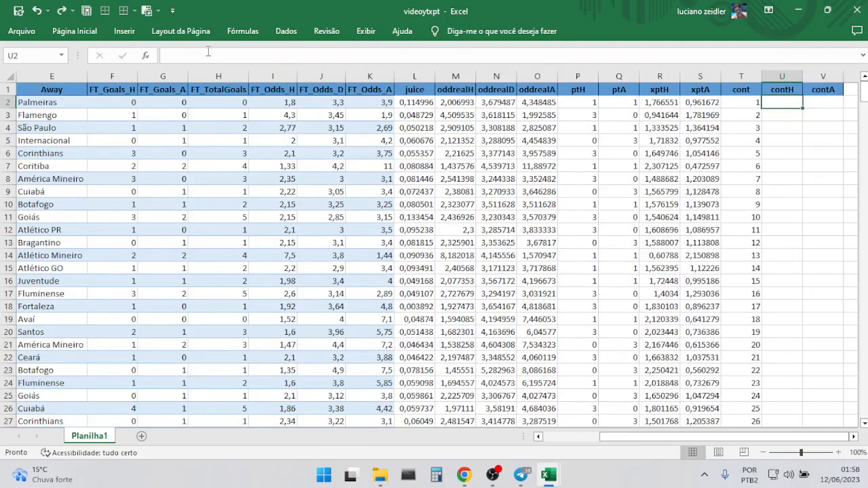
Start a CONT.SE formula in U2 whose range is $D$1:D1, anchored at the Home header
text(=cont)
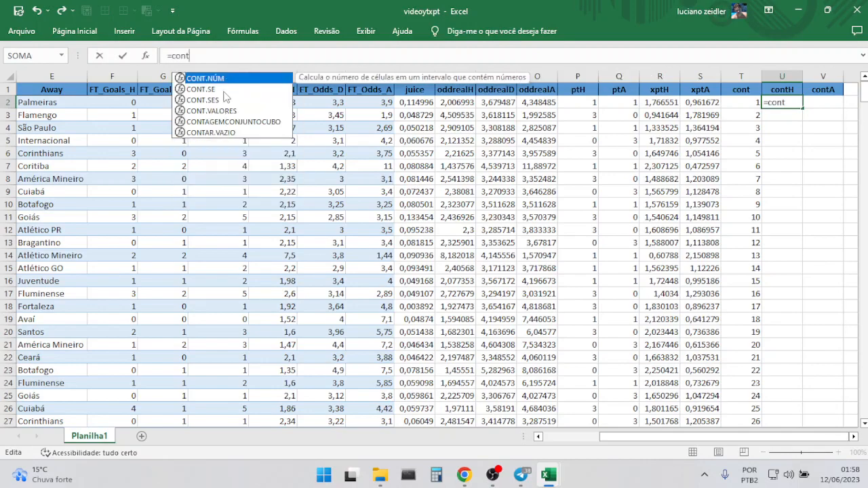
double_click(224, 91)
drag(698, 438, 628, 437)
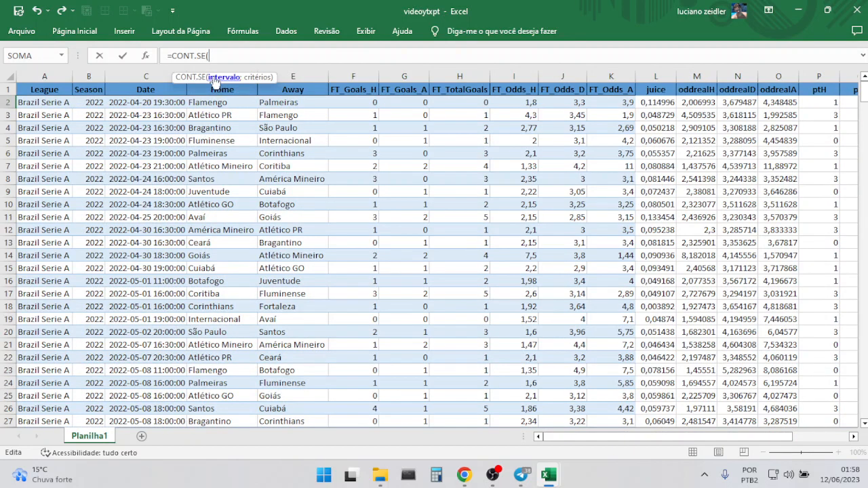
drag(205, 77, 261, 14)
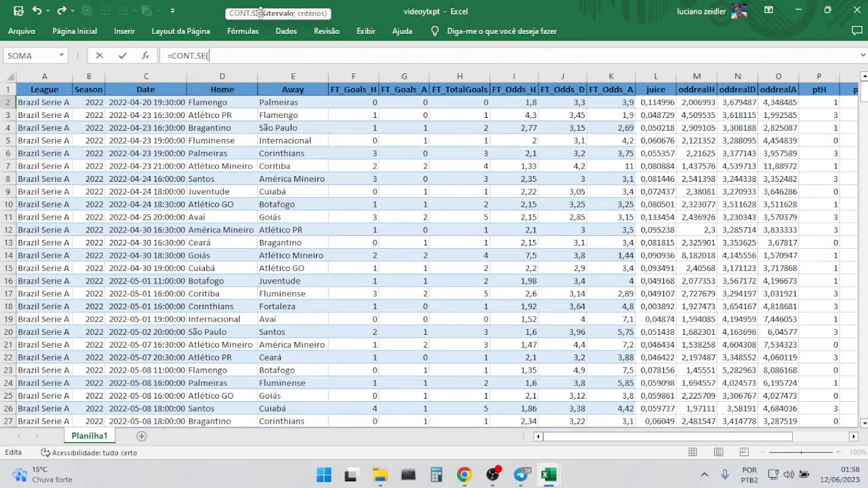
click(221, 90)
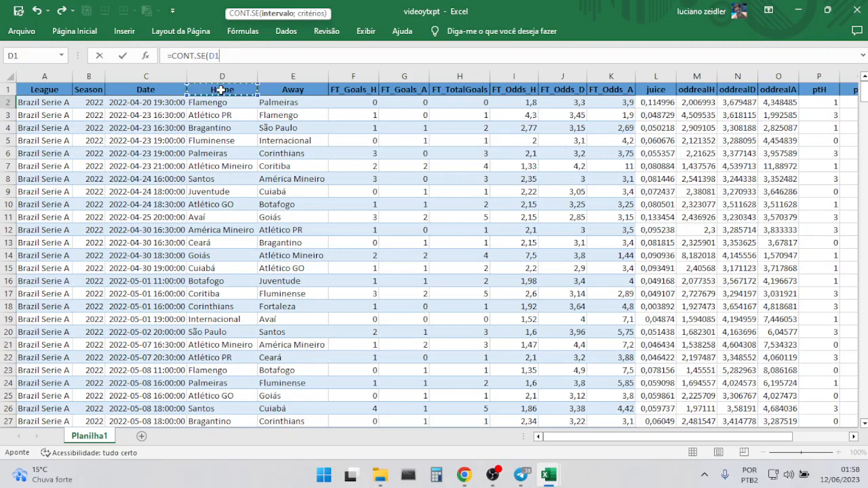
key(F8)
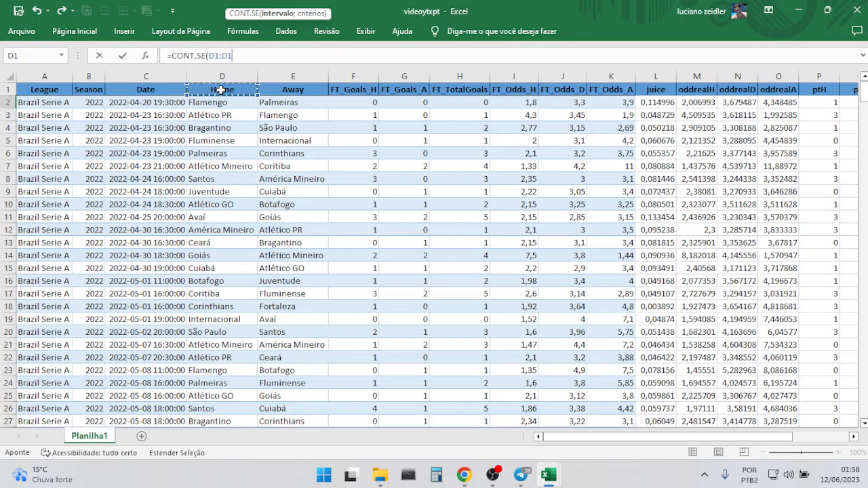
double_click(212, 56)
drag(212, 56, 209, 55)
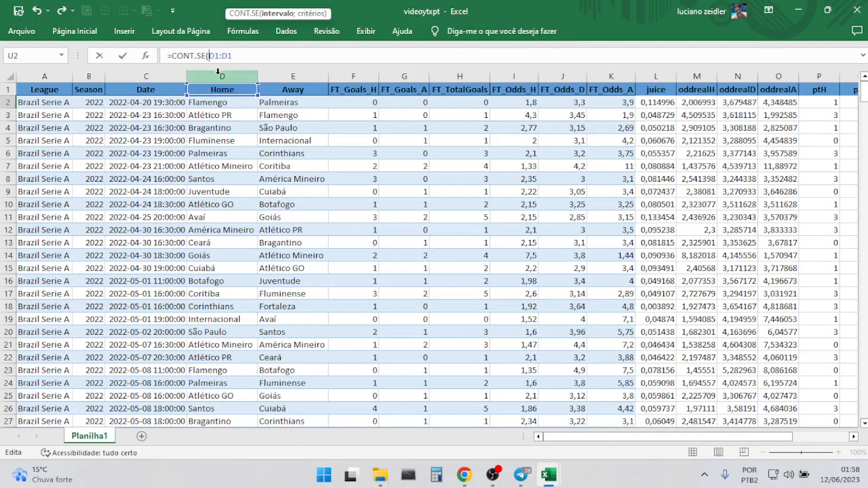
key(F4)
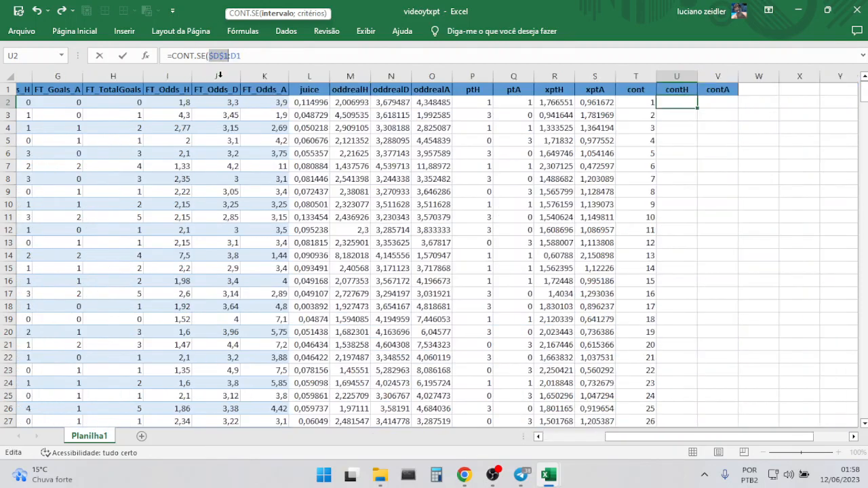
click(257, 57)
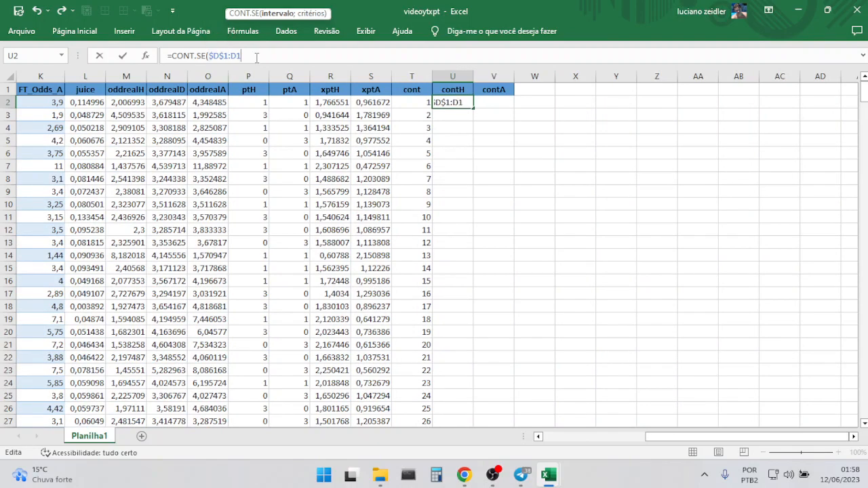
Complete the U2 formula with D2 as the criterion and add 1, giving =CONT.SE($D$1:D1;D2)+1
text(;)
drag(684, 438, 526, 434)
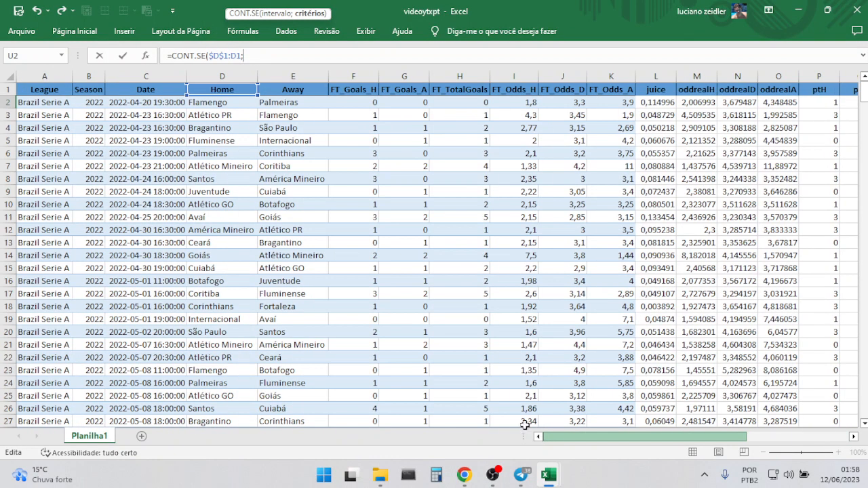
click(222, 103)
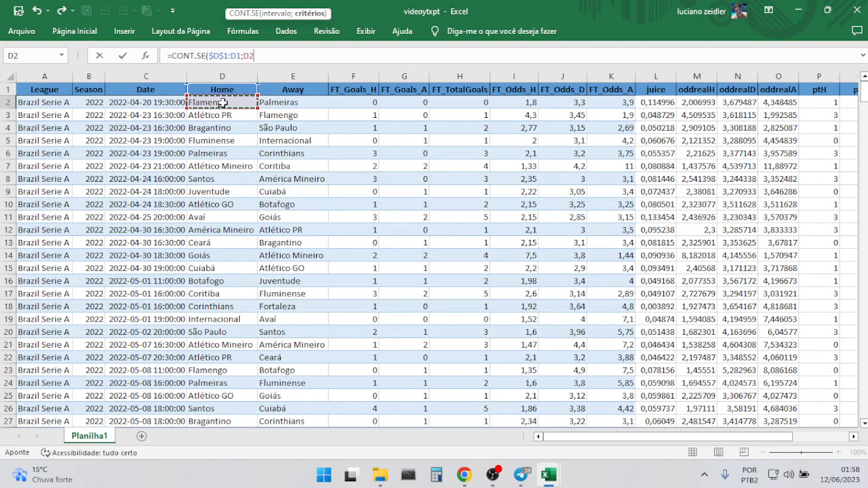
text()+1)
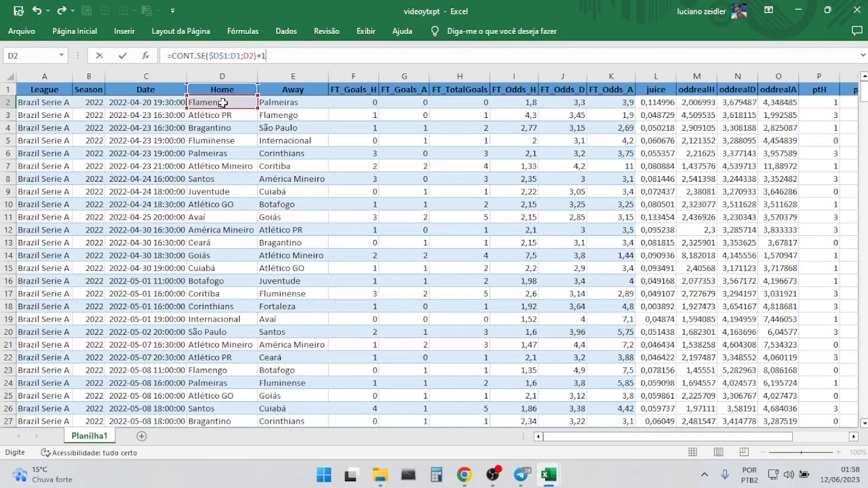
key(Return)
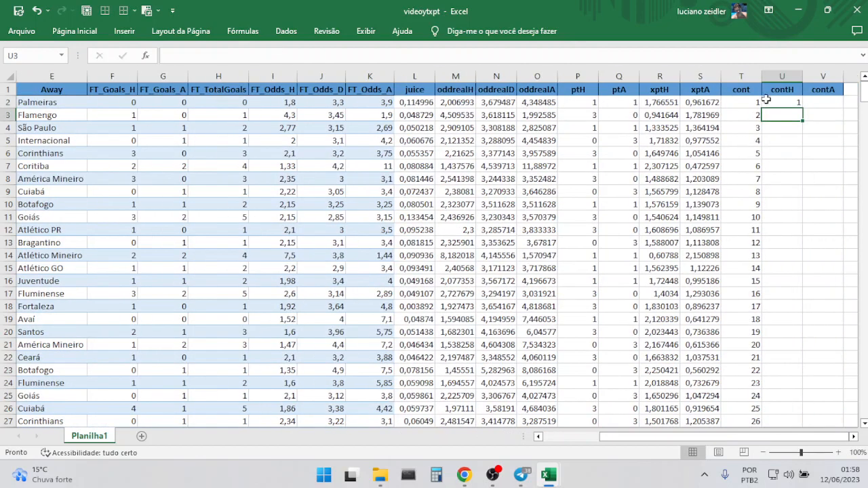
Fill the U2 formula down the contH column and check the running counts
click(794, 101)
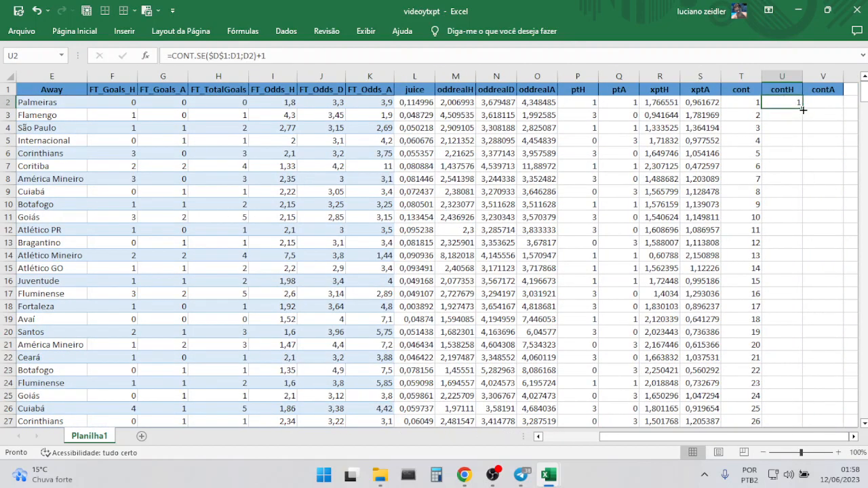
double_click(803, 108)
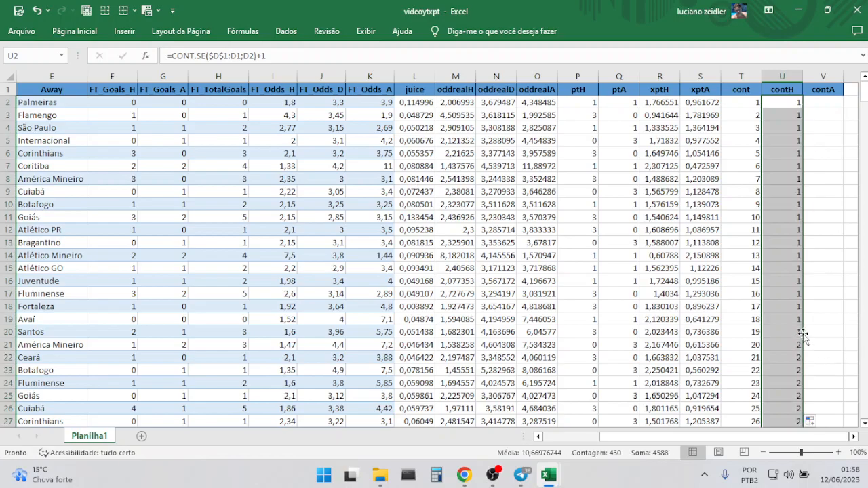
scroll(805, 305, down, 3)
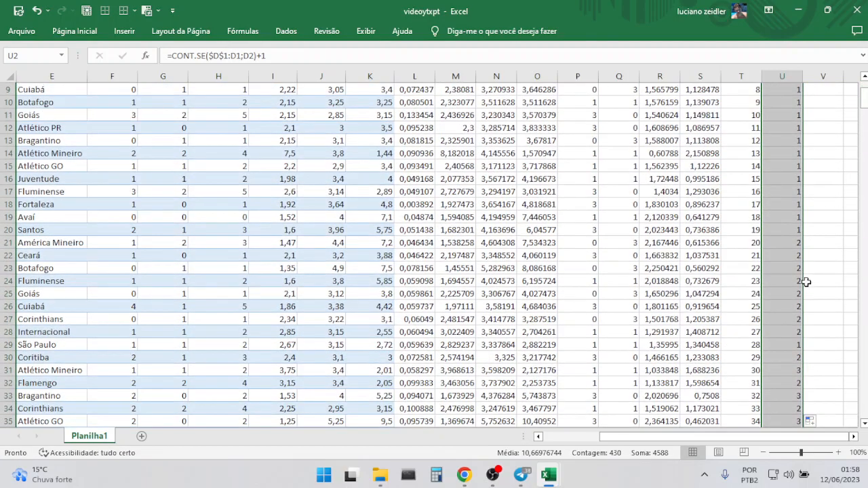
drag(864, 98, 853, 61)
Copy the formula text from U2 and paste it unchanged into V2 under contA
click(797, 102)
drag(267, 56, 136, 61)
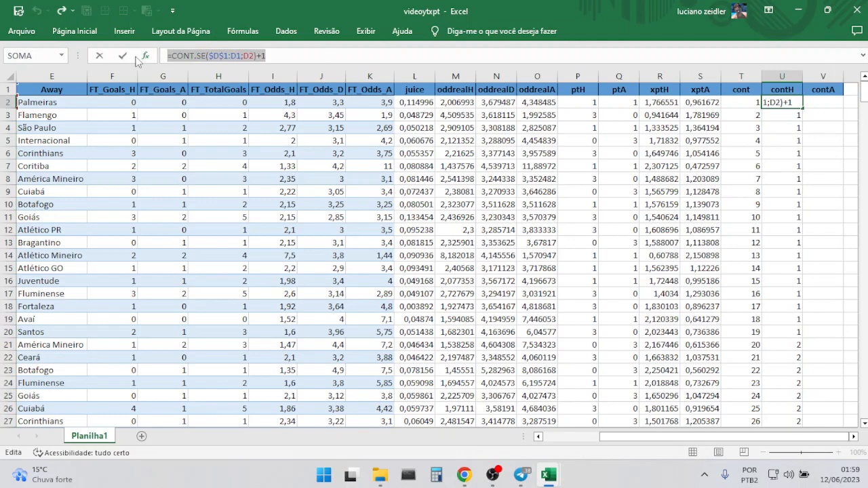
key(Escape)
click(822, 102)
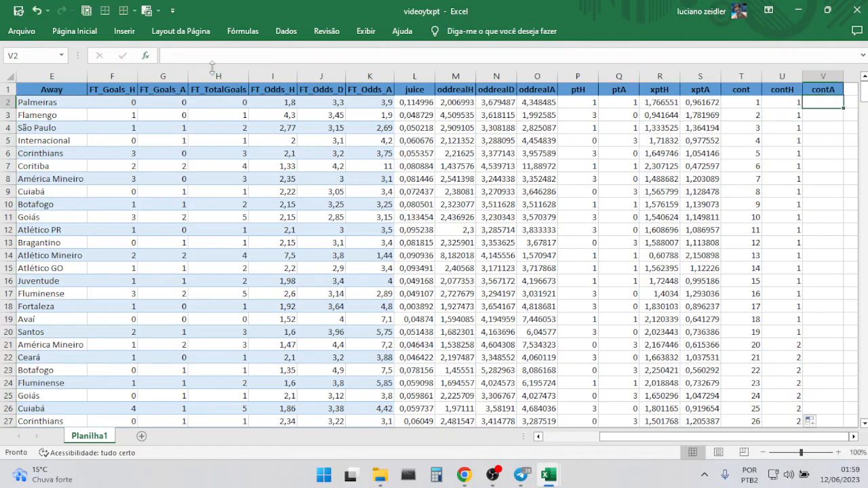
click(179, 56)
key(ctrl+v)
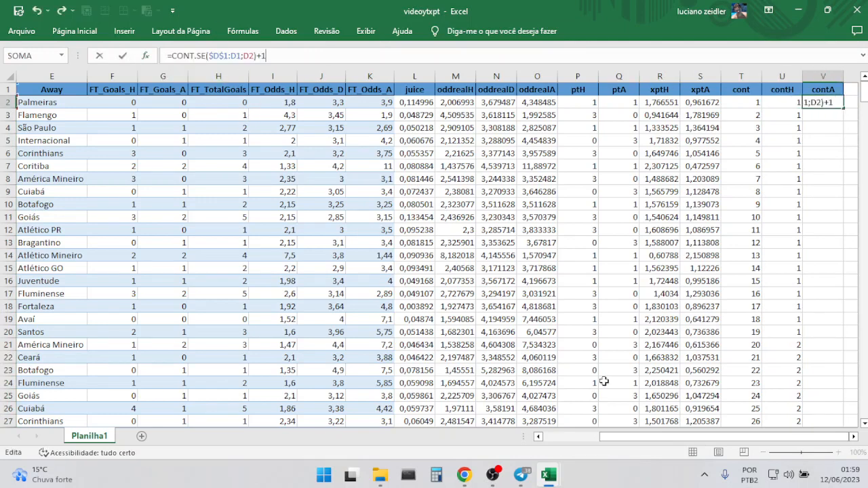
Shift the V2 references to the Away column, giving =CONT.SE($E$1:E1;E2)+1, and fill it down the contA column
scroll(669, 443, left, 2)
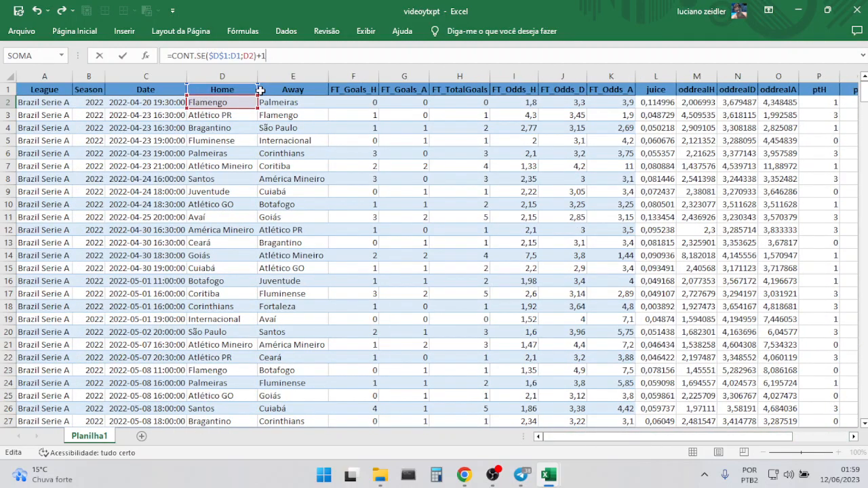
drag(258, 89, 284, 108)
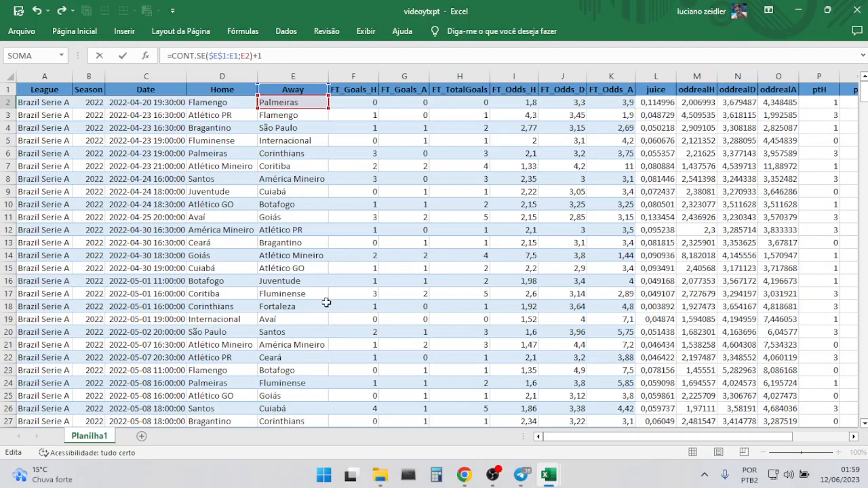
key(ctrl+Return)
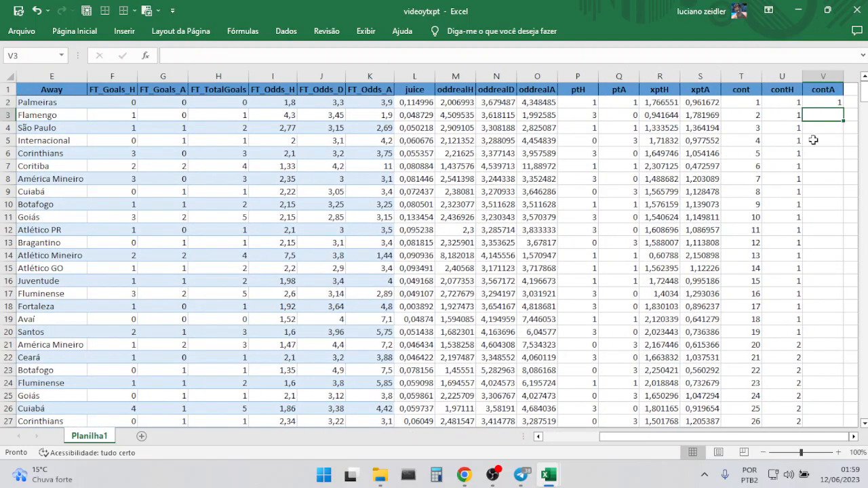
double_click(842, 109)
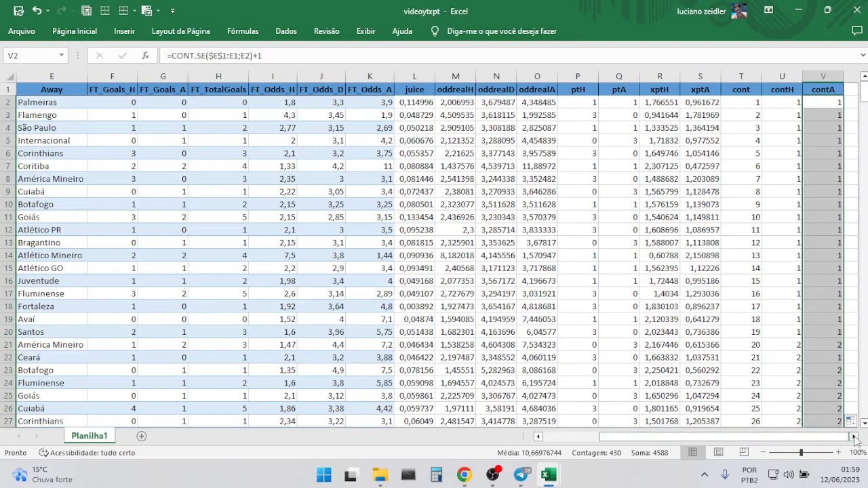
Add the column headers mptH6p, mptA6p, mxptH6p and mxptA6p in W1 through Z1
scroll(623, 358, right, 7)
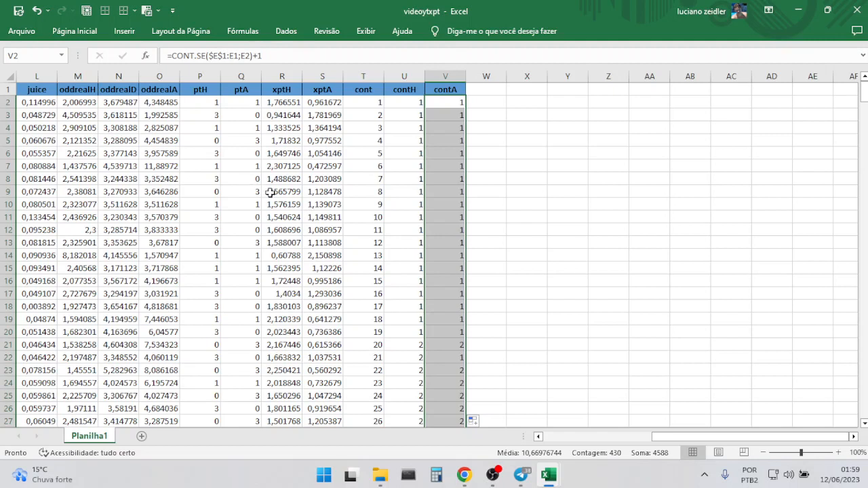
click(486, 90)
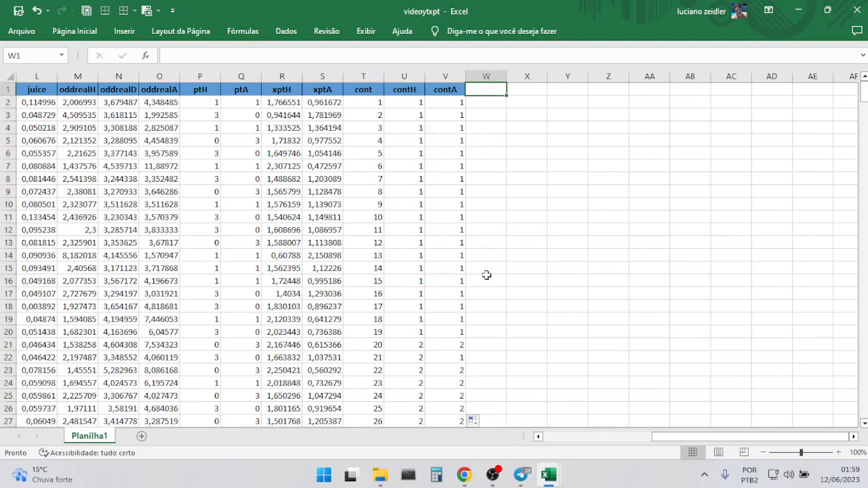
text(mptH6p)
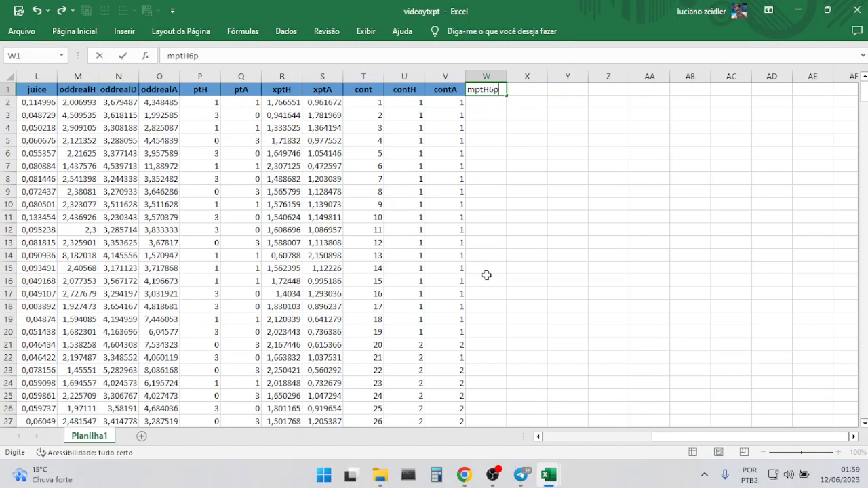
key(Tab)
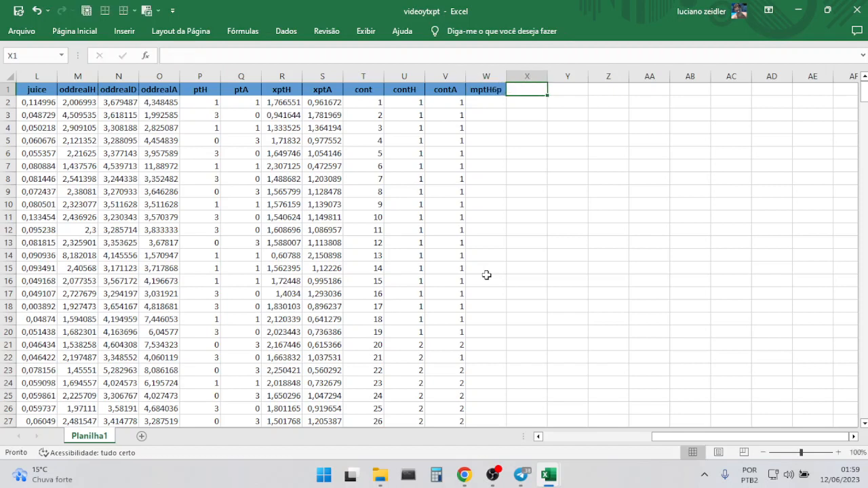
text(mptA6p)
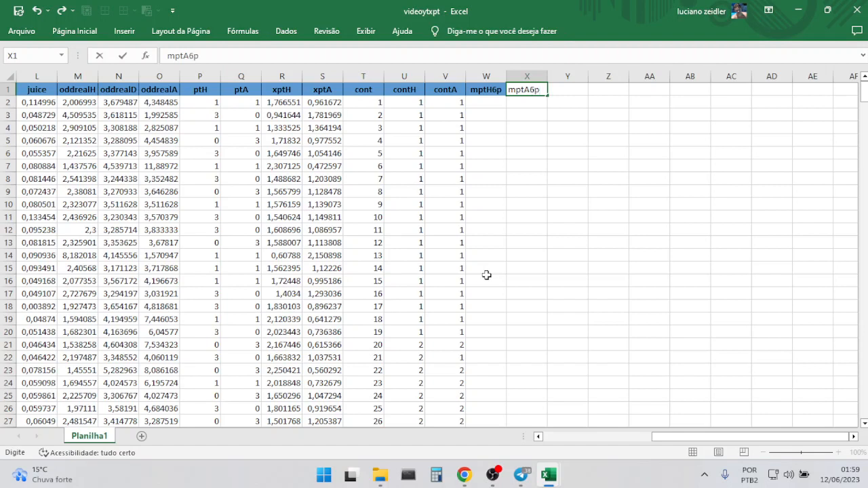
key(Tab)
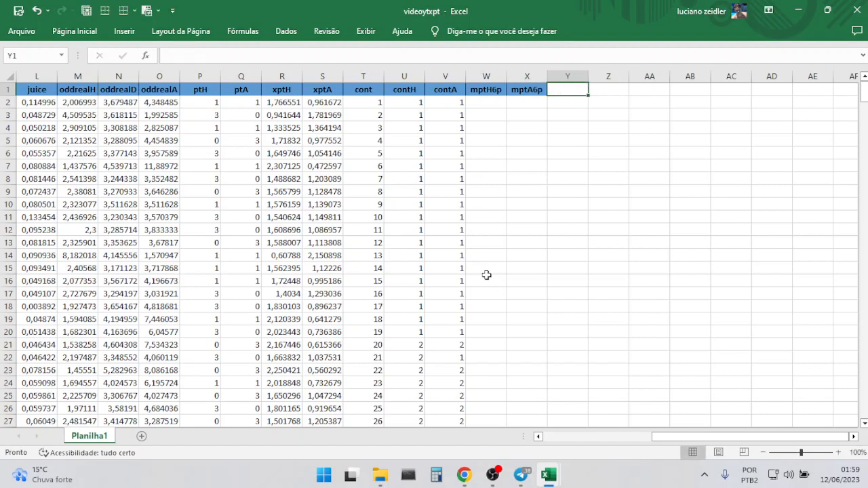
text(mxptH6p)
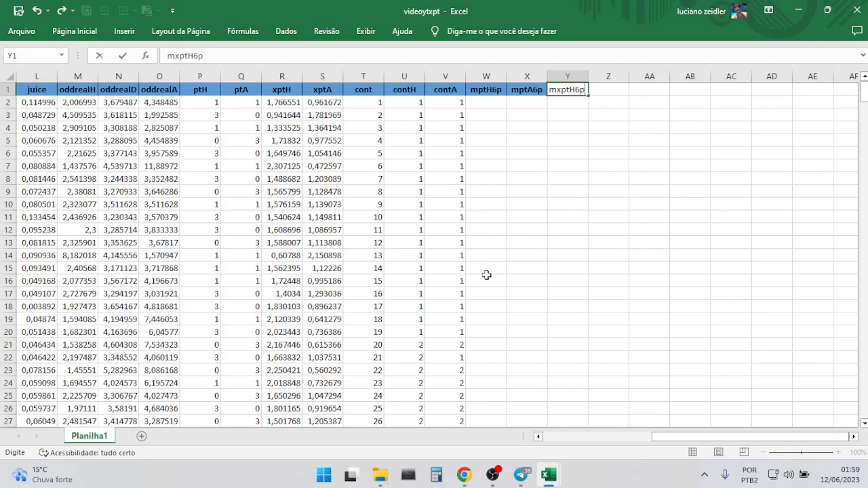
key(Tab)
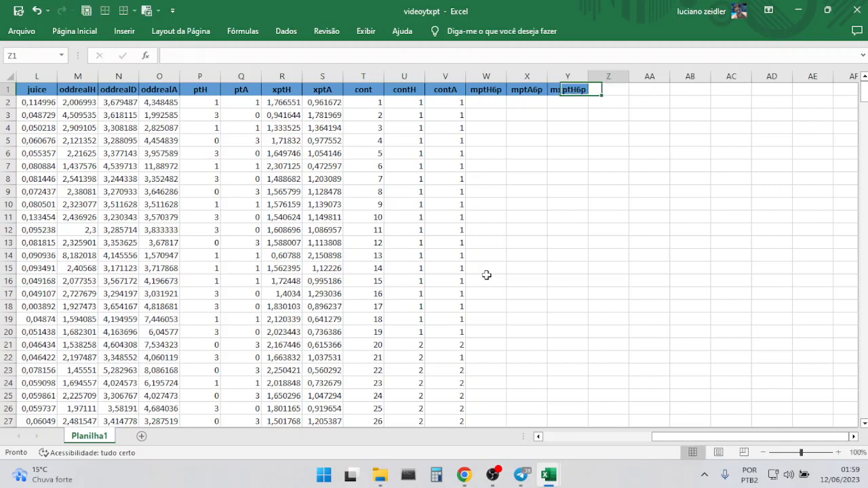
text(mxptA6p)
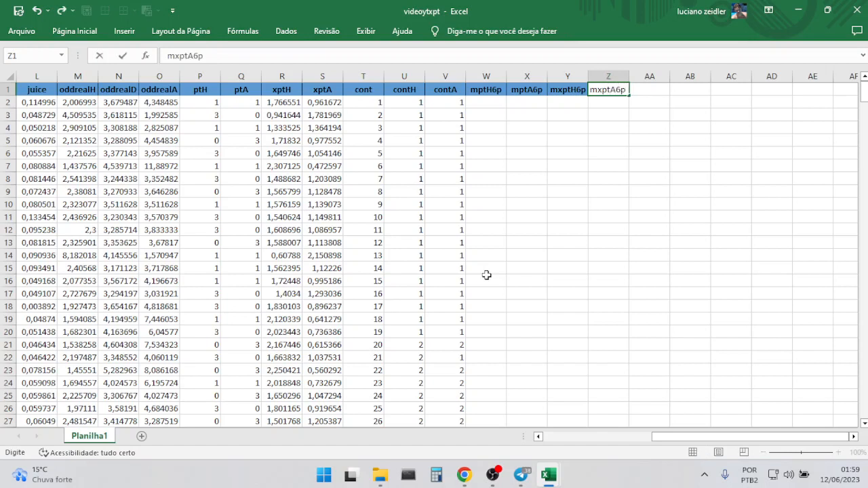
key(Return)
Autofit the widths of columns W through Z to their headers
drag(486, 77, 608, 75)
double_click(592, 76)
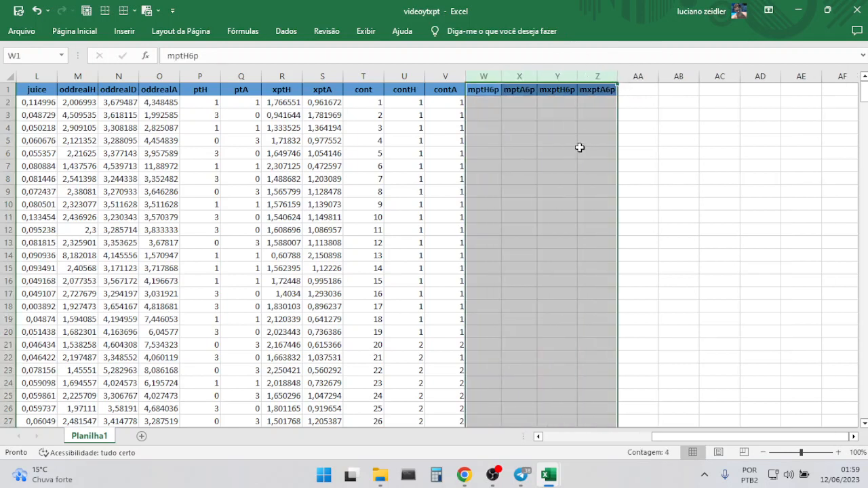
click(633, 181)
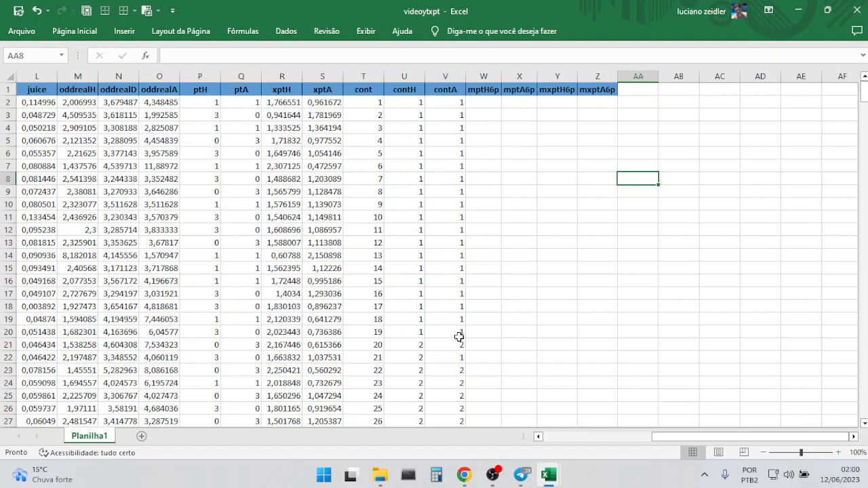
Highlight the whole of row 100 with a yellow fill
drag(865, 95, 865, 160)
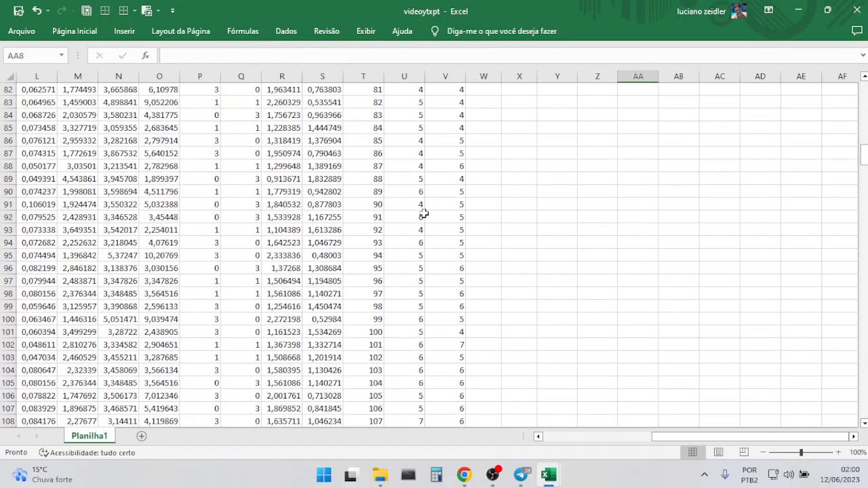
drag(865, 160, 864, 170)
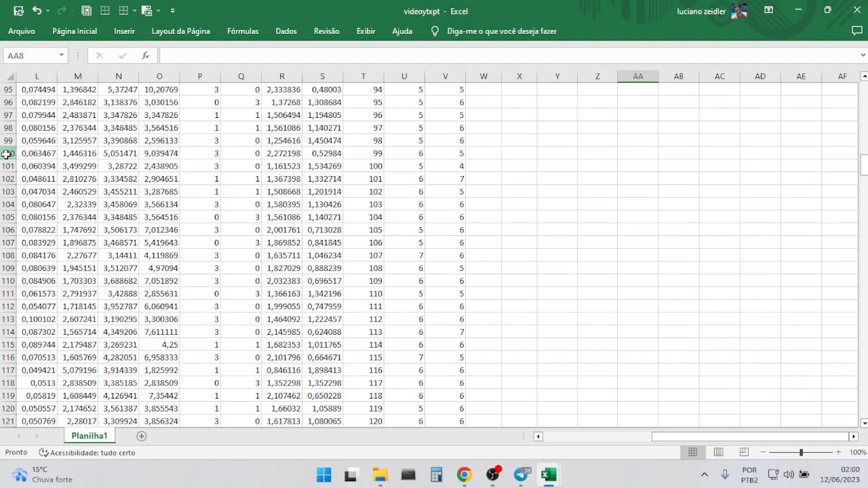
click(6, 154)
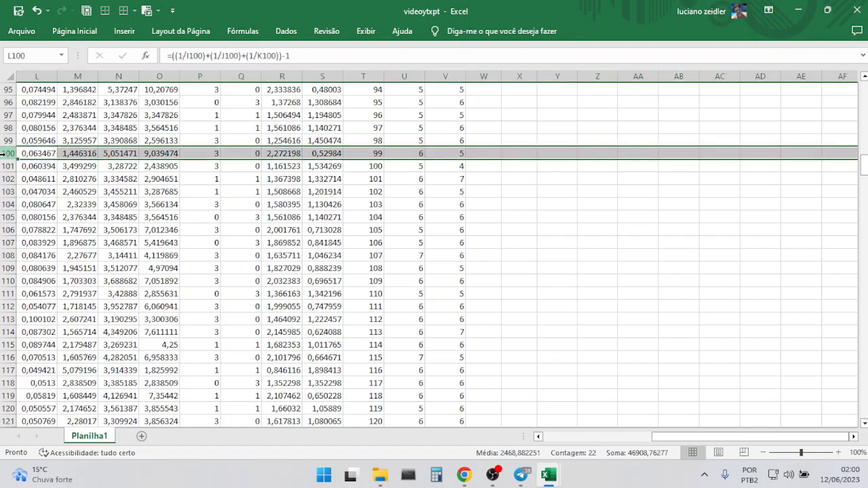
click(72, 31)
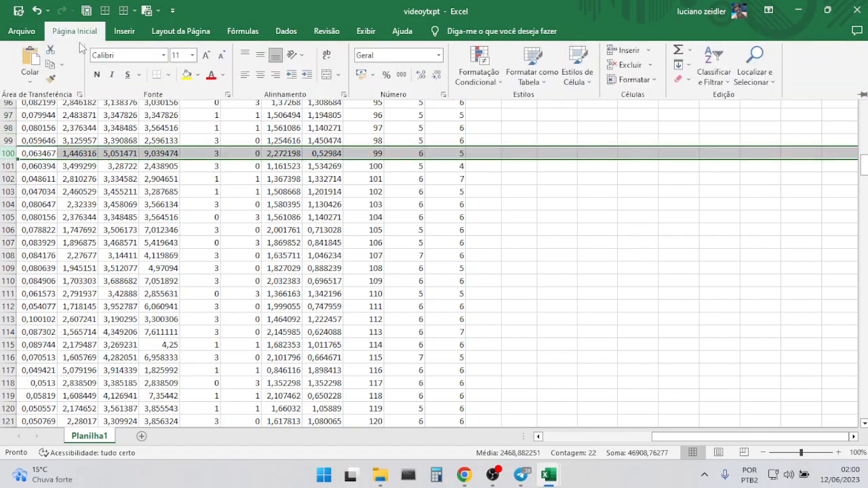
click(186, 75)
click(502, 241)
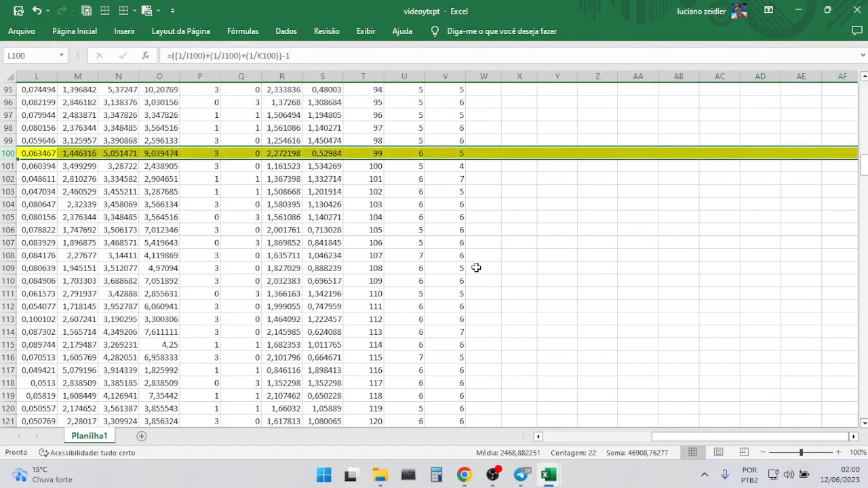
click(469, 256)
click(493, 155)
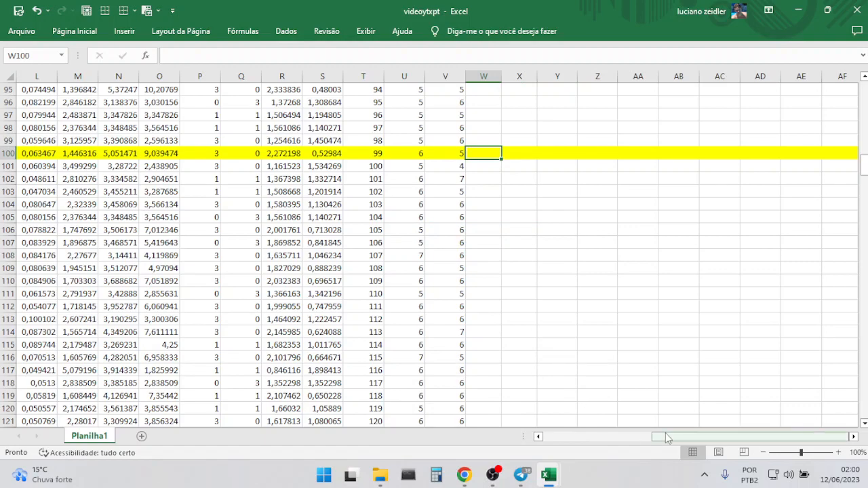
Freeze the top row so the column headers stay in view
scroll(865, 165, up, 5)
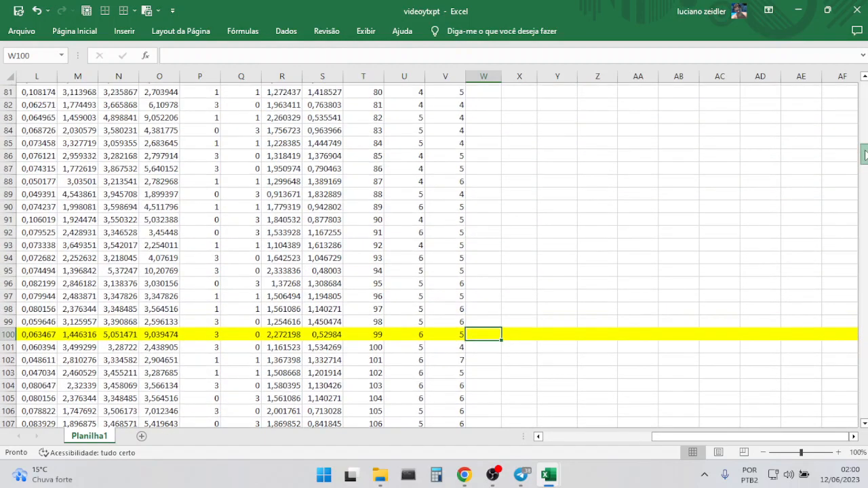
drag(864, 154, 864, 90)
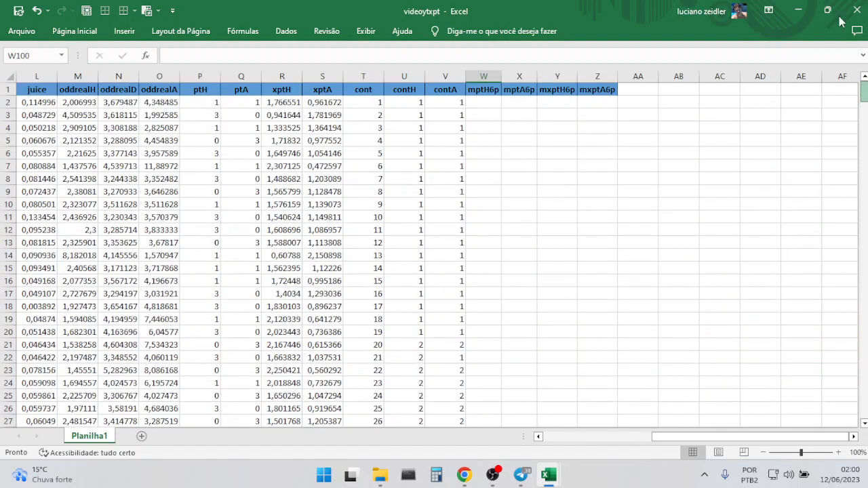
click(4, 89)
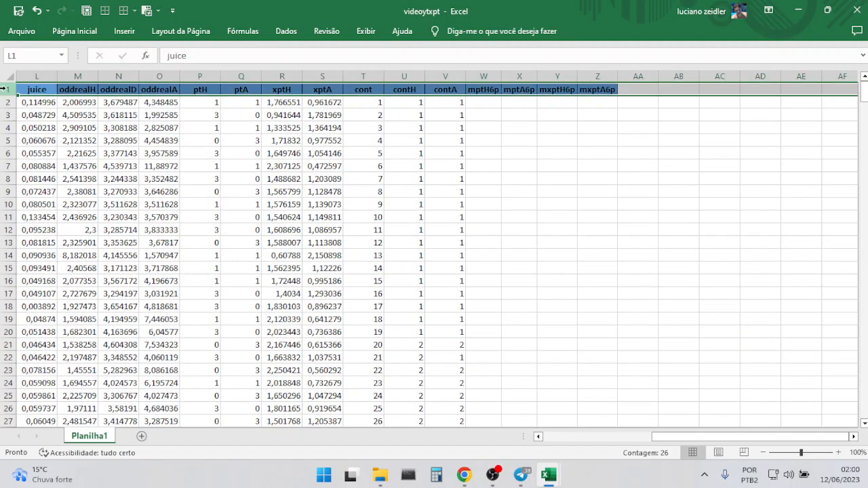
click(365, 31)
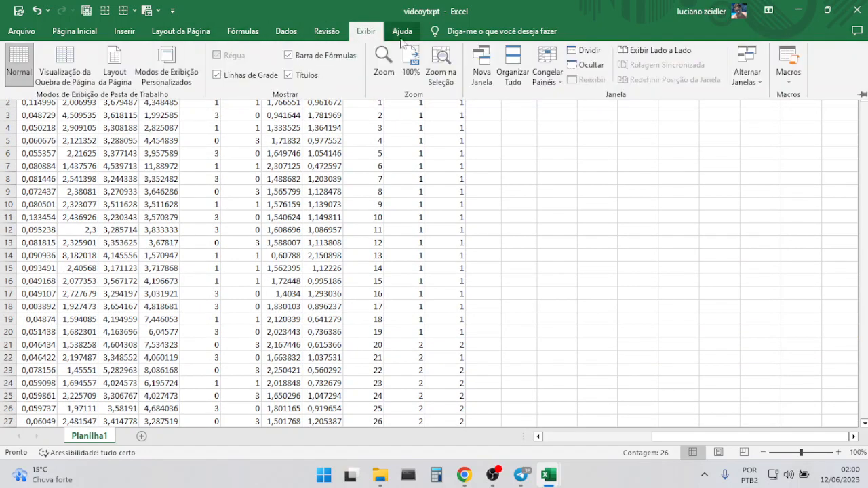
click(547, 71)
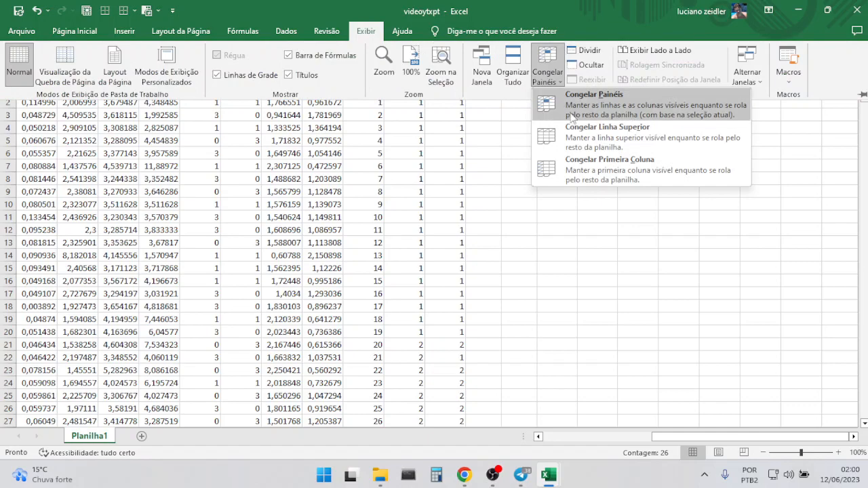
click(584, 133)
click(577, 198)
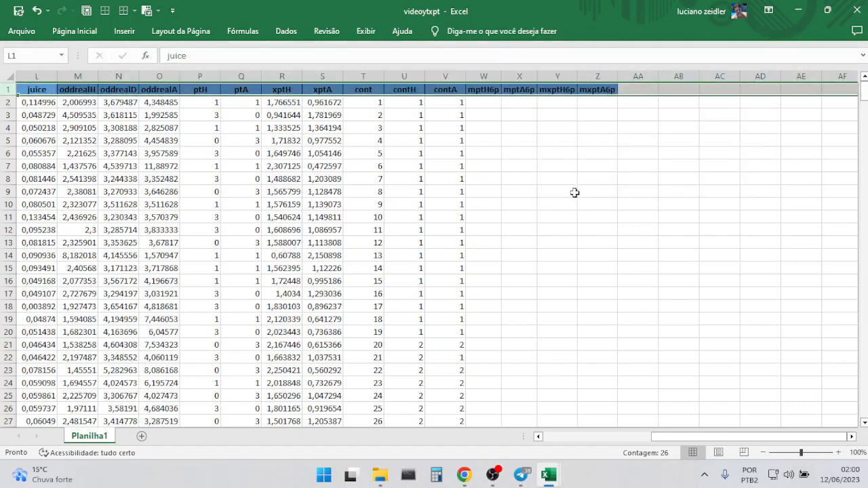
click(678, 215)
Begin the mptH6p formula in W100 with a MÉDIASES function nested inside SEERRO
drag(863, 99, 845, 165)
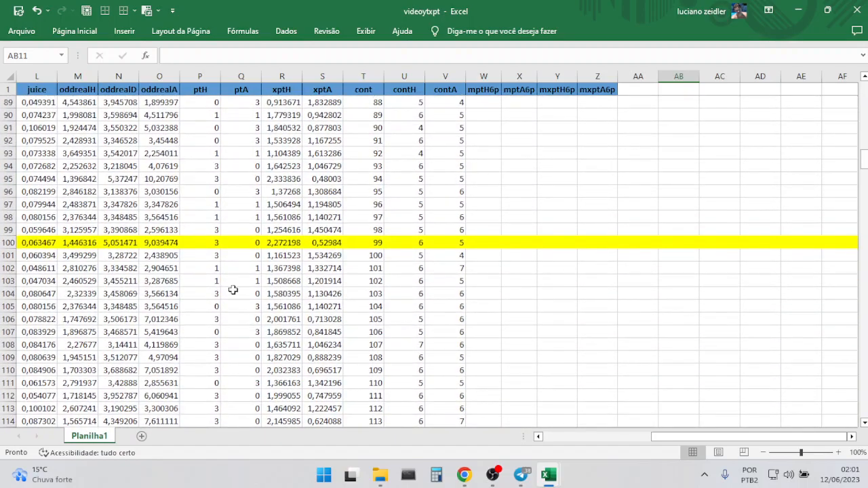
click(483, 242)
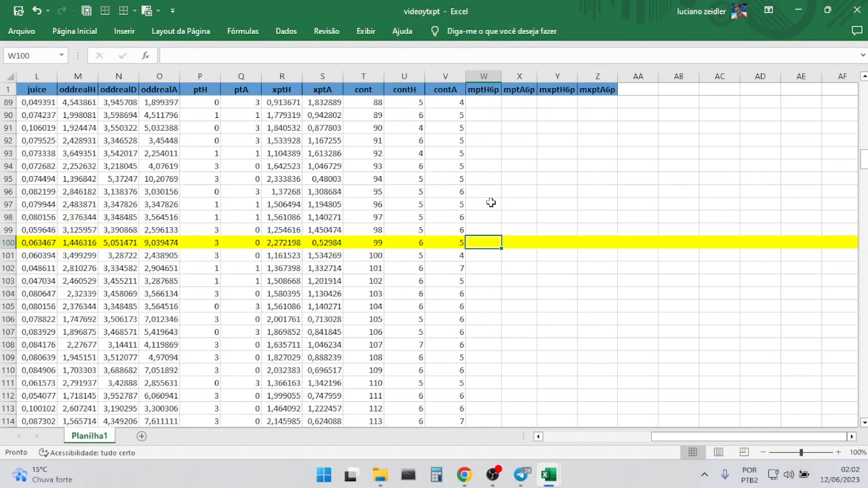
click(174, 58)
text(=)
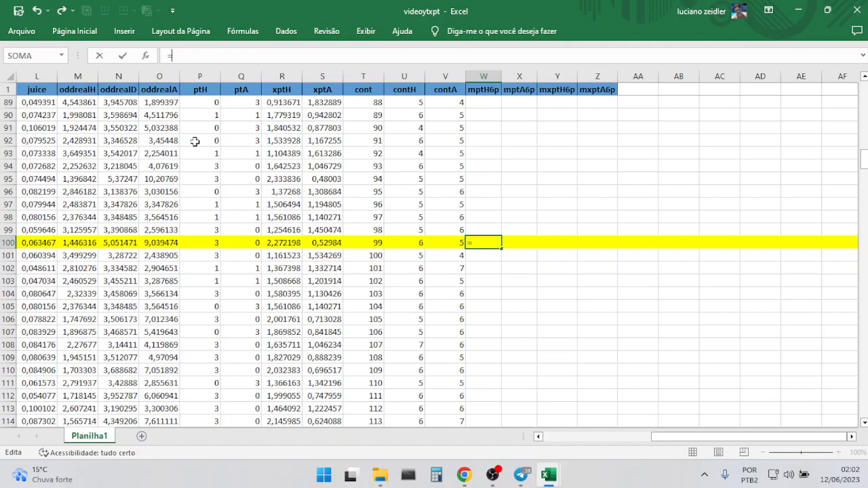
text(see)
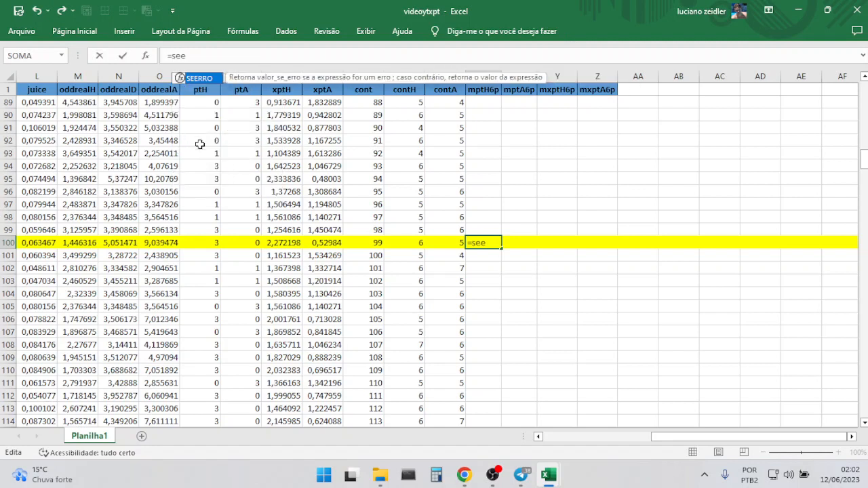
double_click(198, 79)
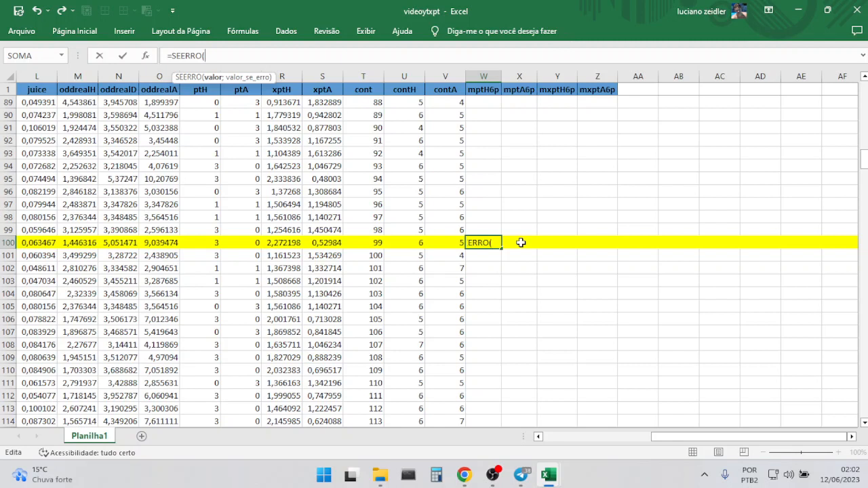
text(méd)
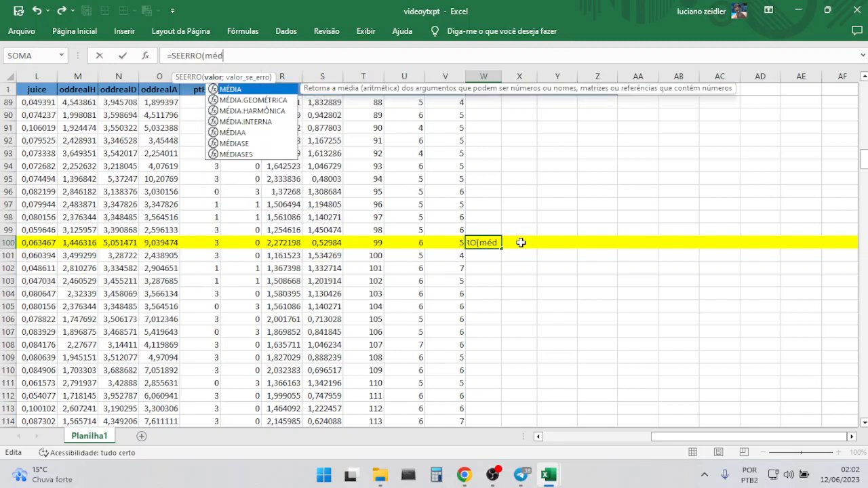
double_click(236, 154)
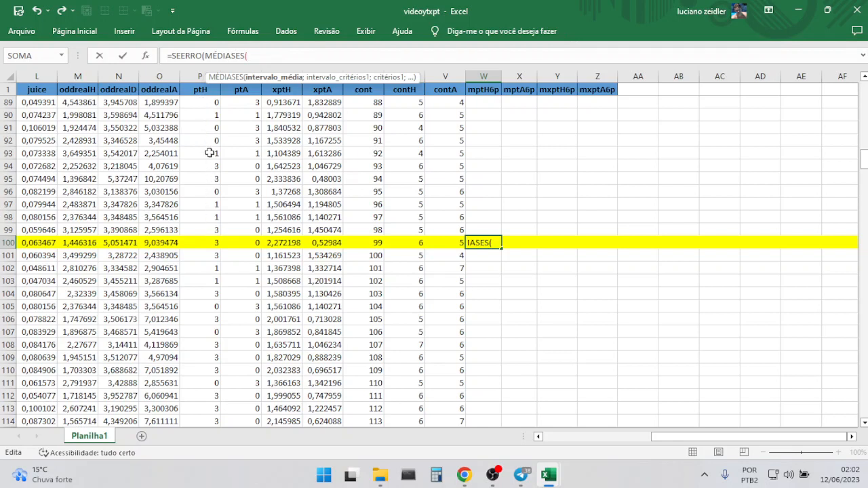
Set the MÉDIASES average range to the ptH values in $P$2:P99, with only the start cell absolute
click(209, 232)
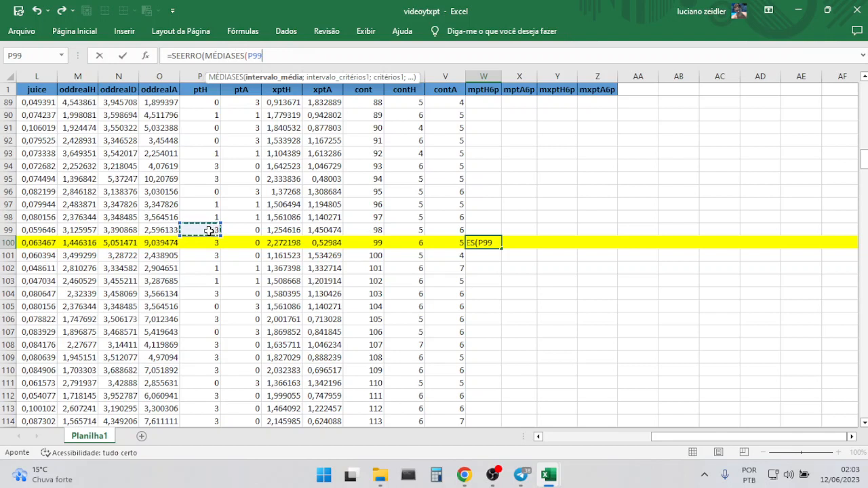
key(ctrl+shift+Up)
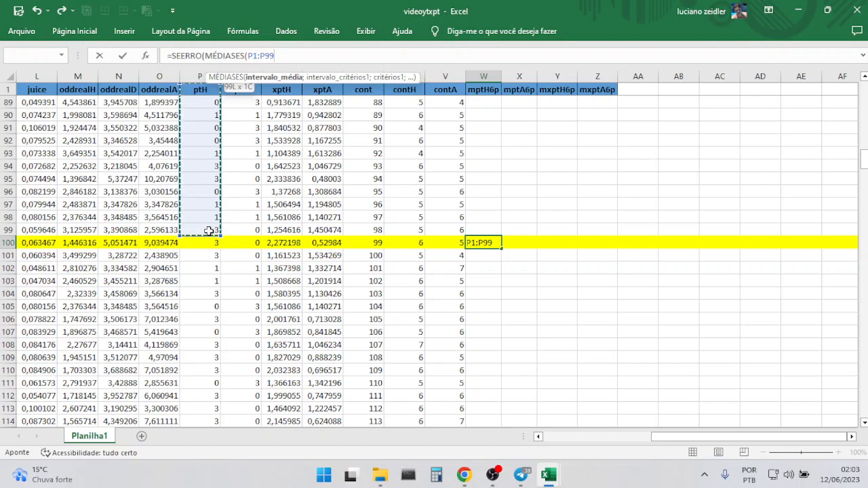
key(shift+Down)
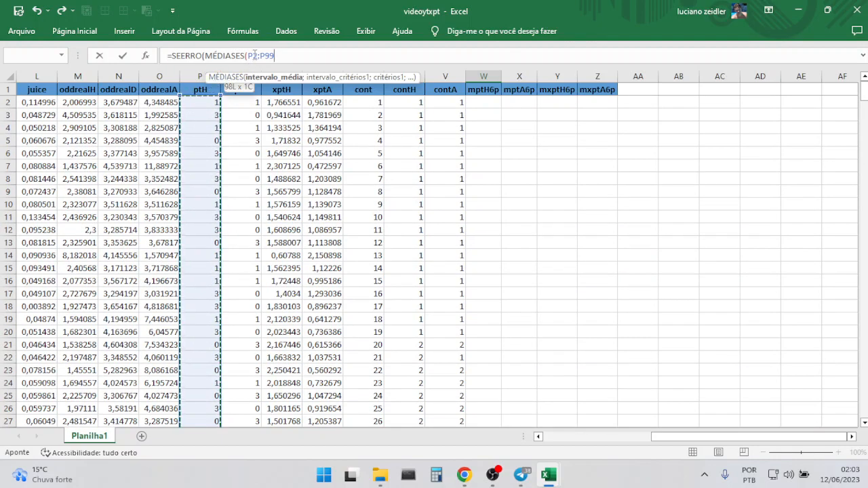
click(254, 55)
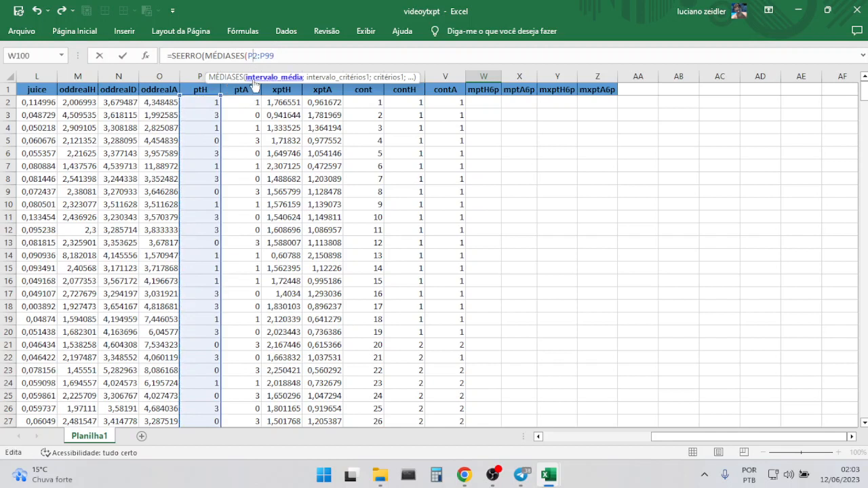
key(F4)
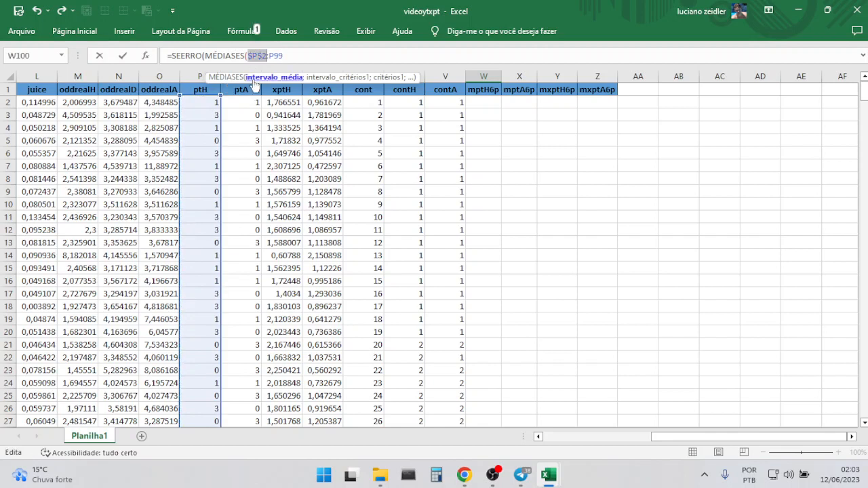
click(291, 58)
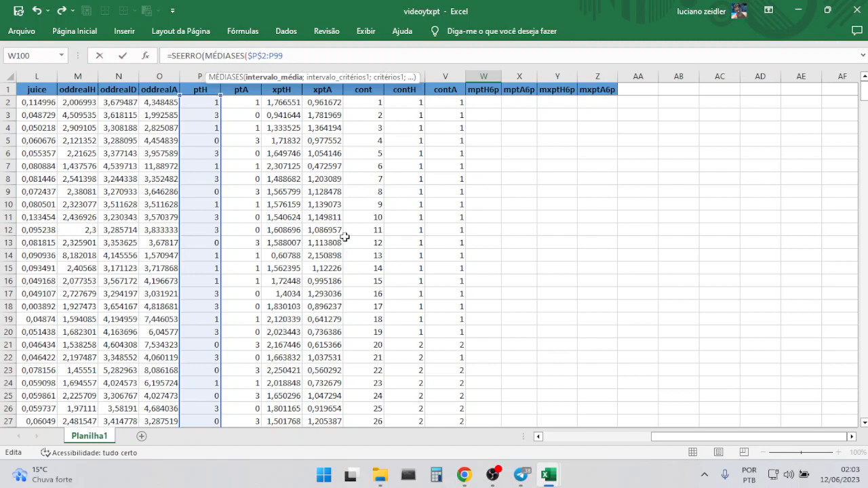
text(;)
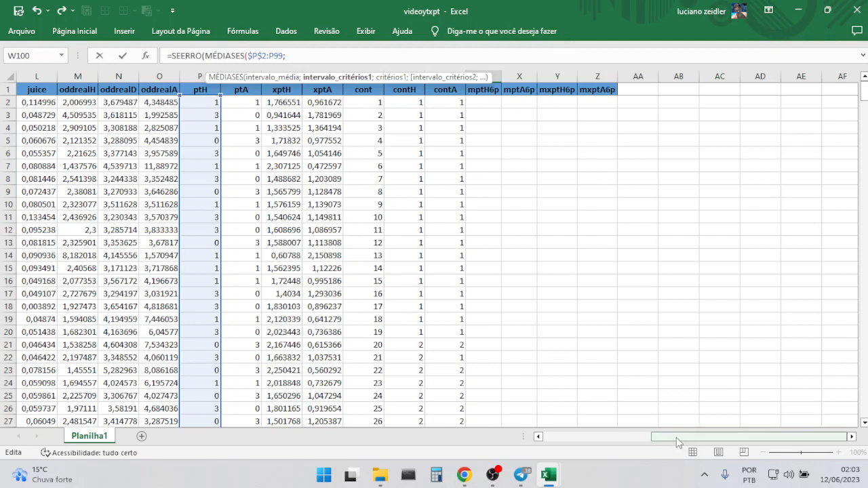
Set the first MÉDIASES criteria range to the Home teams in $D$2:D99, anchoring only the start cell
drag(671, 439, 654, 444)
drag(863, 93, 859, 161)
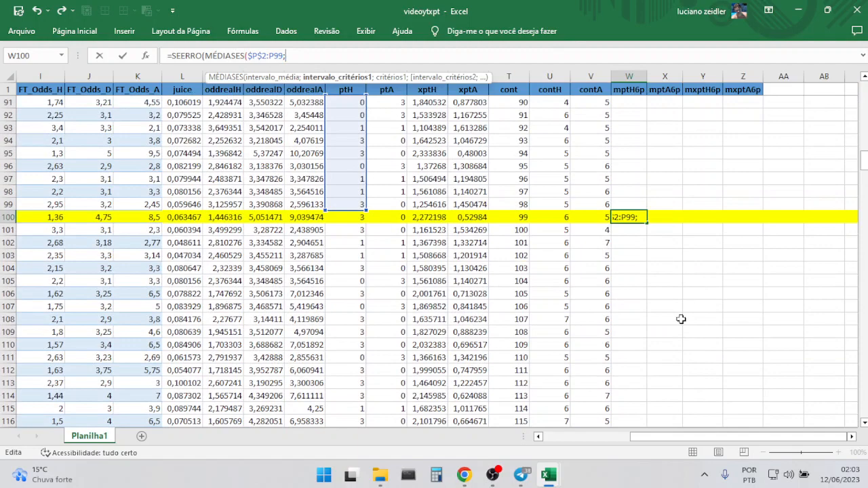
drag(663, 439, 575, 439)
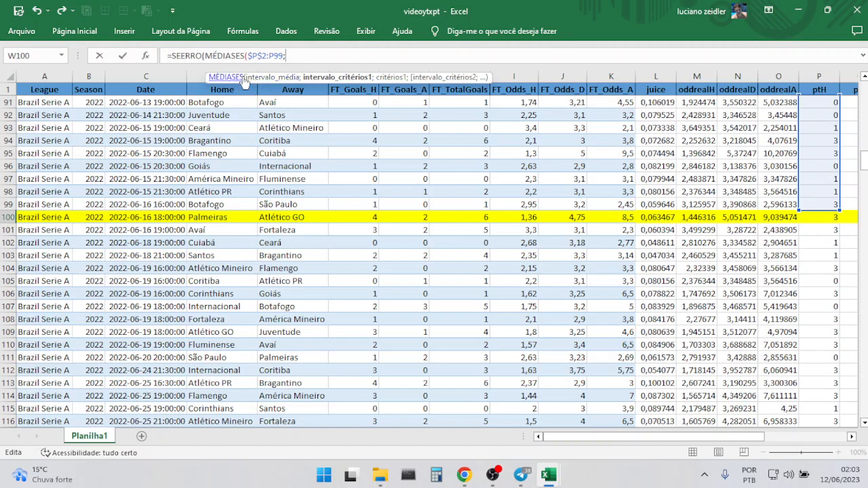
drag(249, 82, 338, 19)
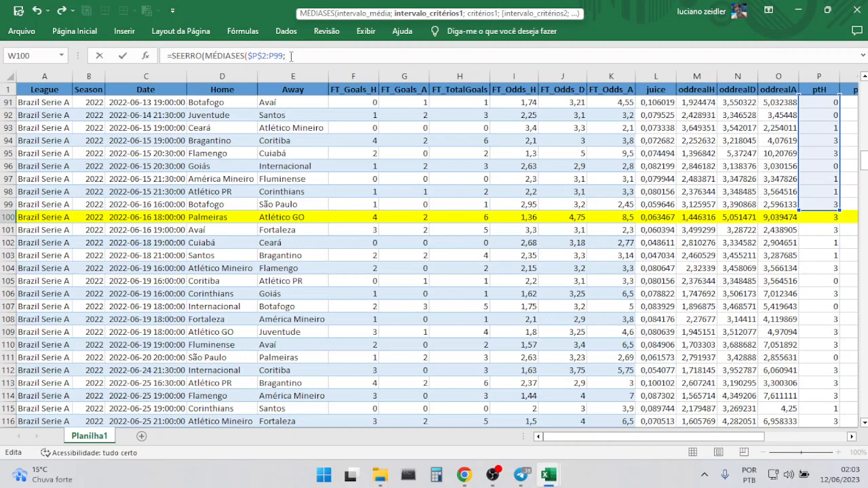
click(210, 205)
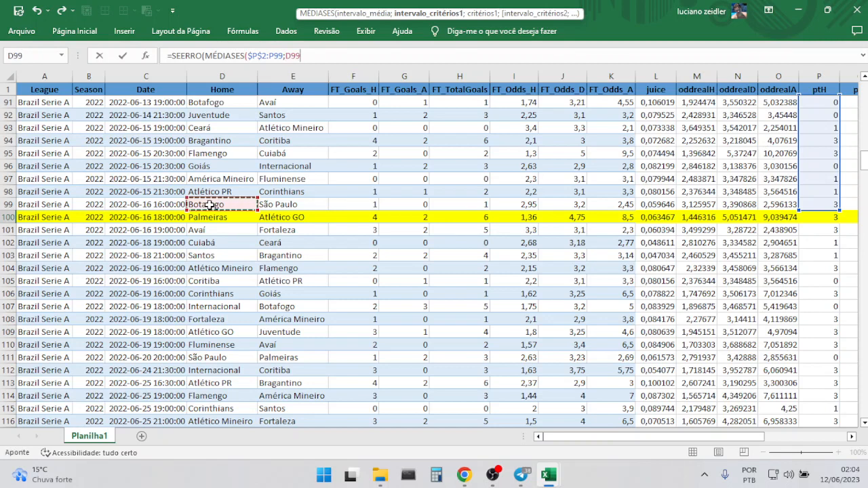
key(ctrl+shift+Up)
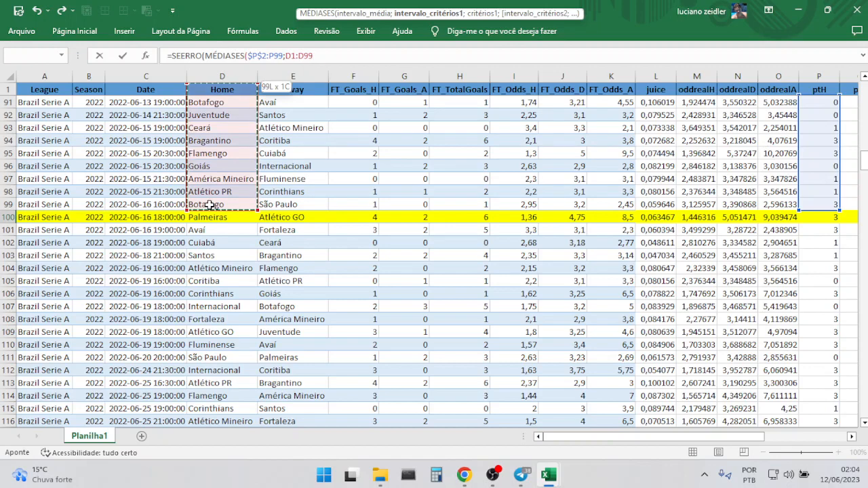
key(shift+Down)
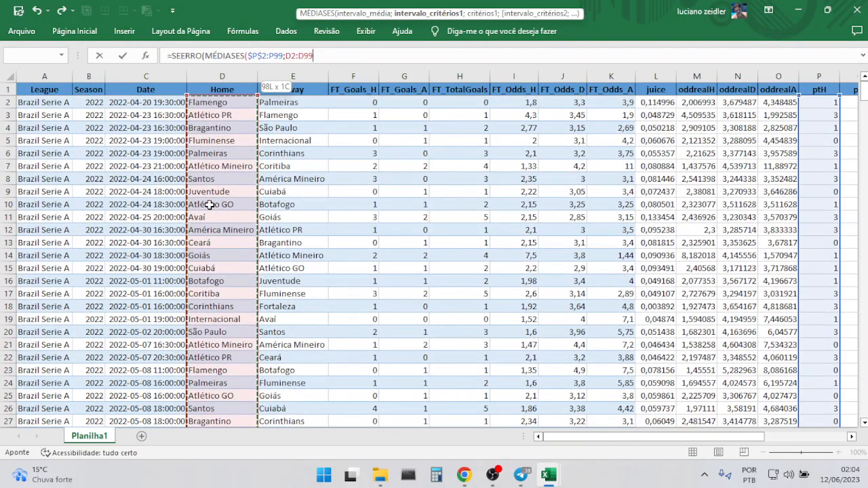
click(286, 56)
key(F4)
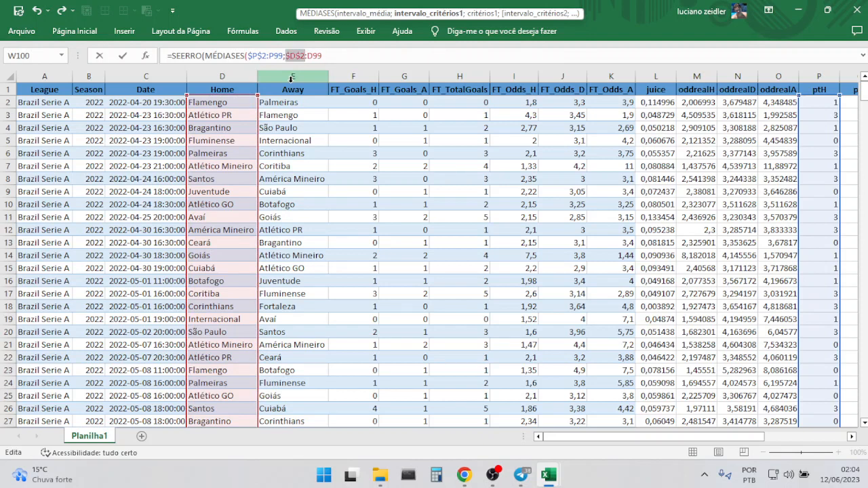
click(343, 56)
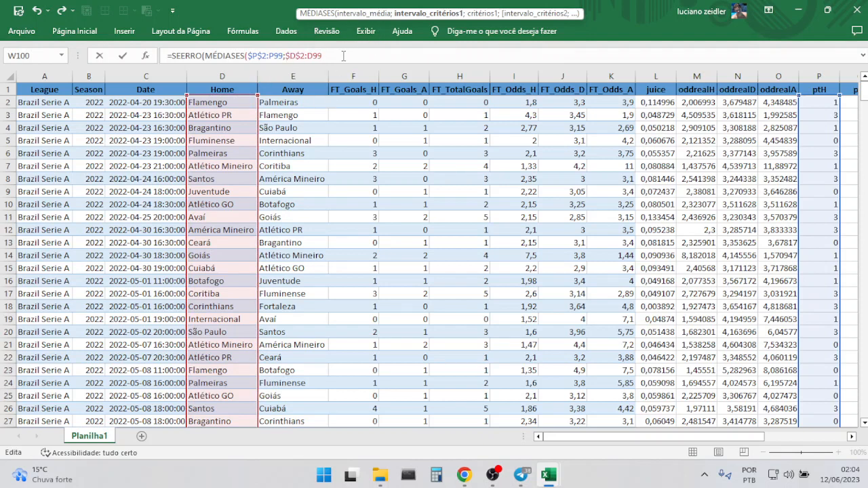
text(;)
drag(864, 96, 864, 154)
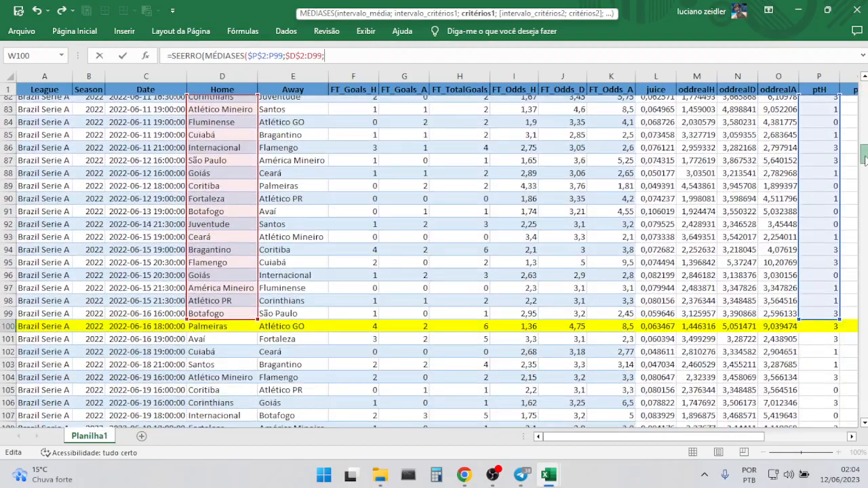
Set the first MÉDIASES criterion to D100 and the second criteria range to the contH values $U$2:U99, anchoring only the start cell
click(217, 332)
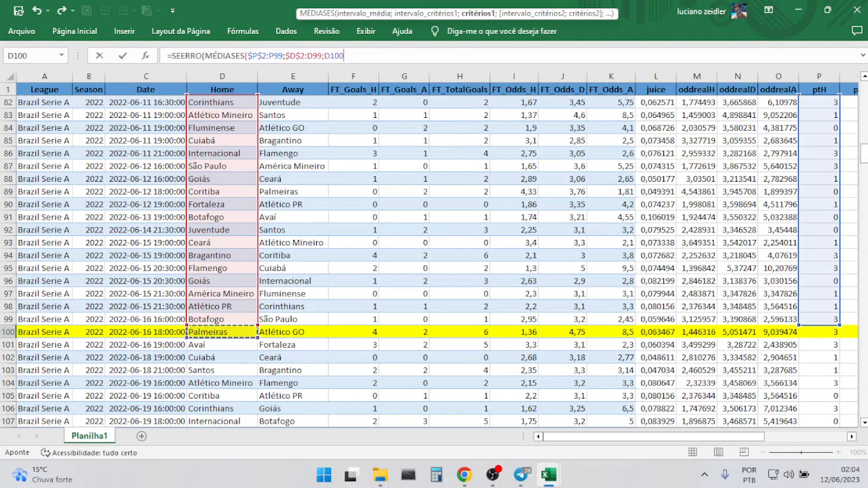
text(;)
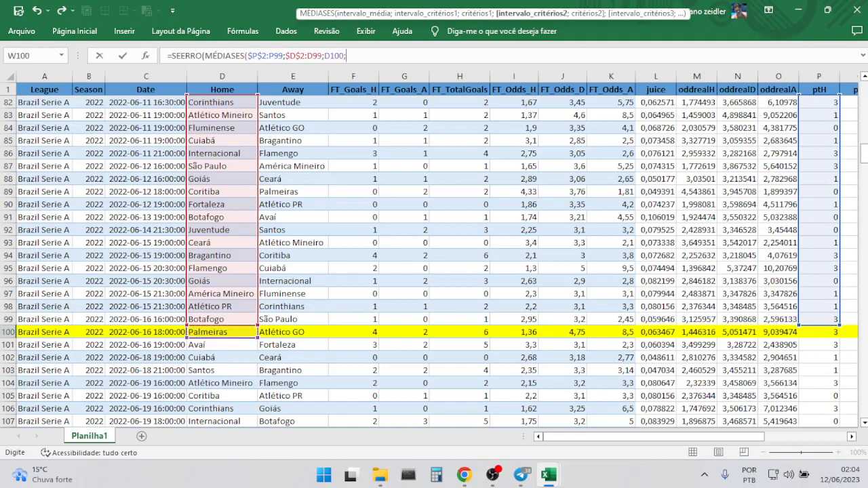
drag(585, 442, 671, 447)
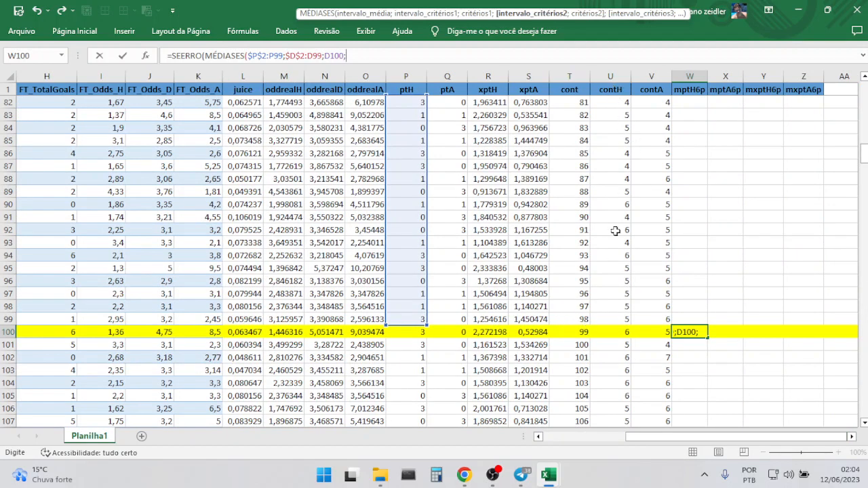
click(621, 319)
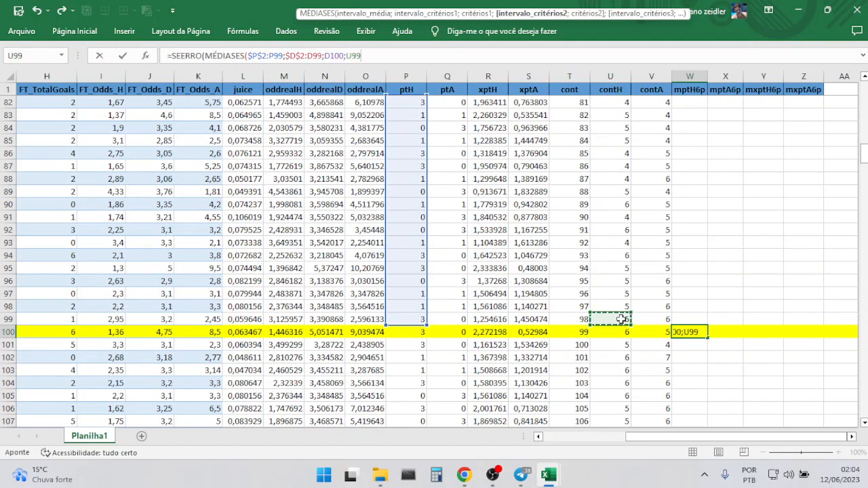
key(ctrl+shift+Up)
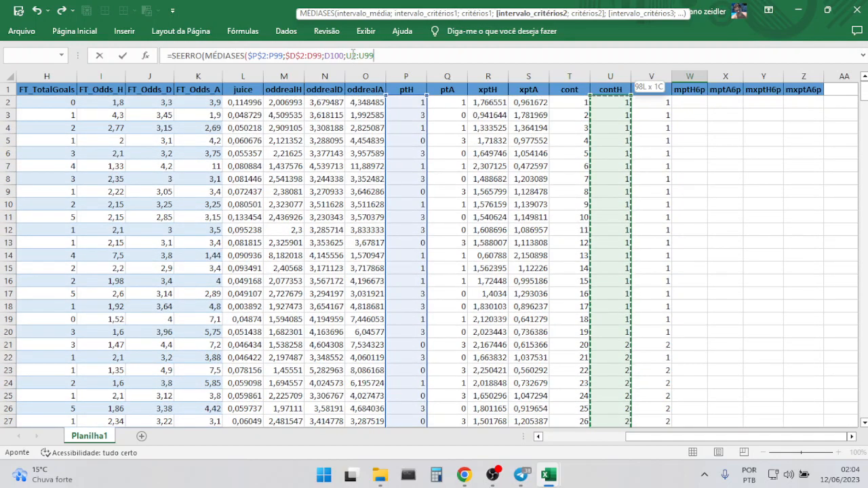
click(353, 55)
text($U$)
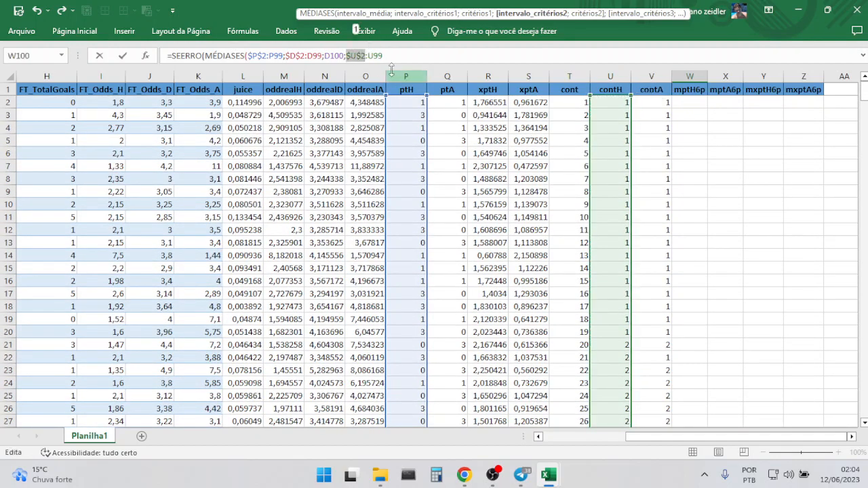
key(Right)
text($)
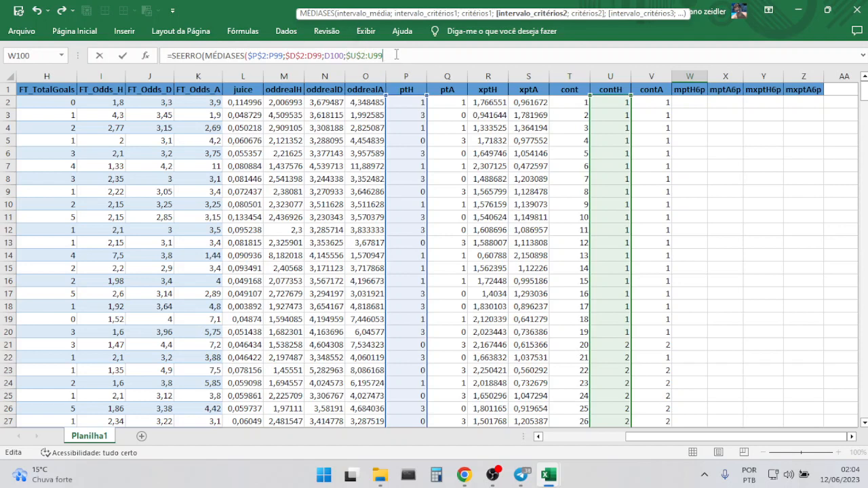
Finish the W100 formula with the second criterion ">"&U100-7 and a " " fallback for errors, and enter it
text(;)
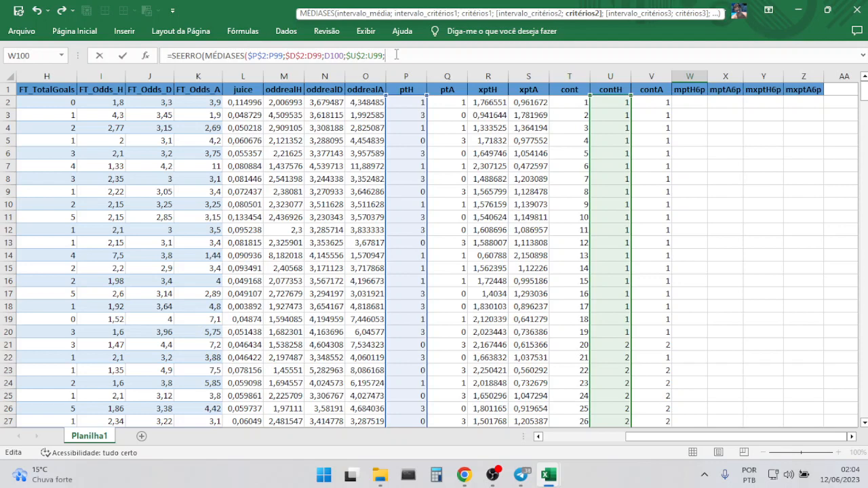
text(">"&)
drag(864, 95, 864, 160)
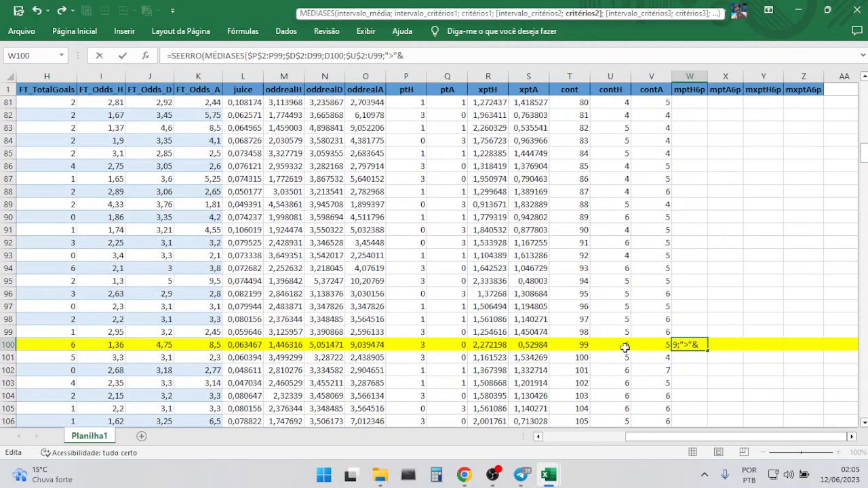
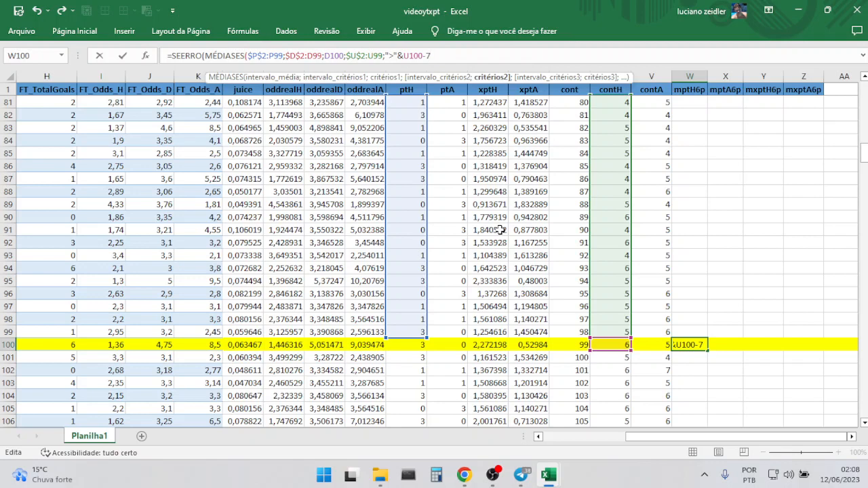
text();)
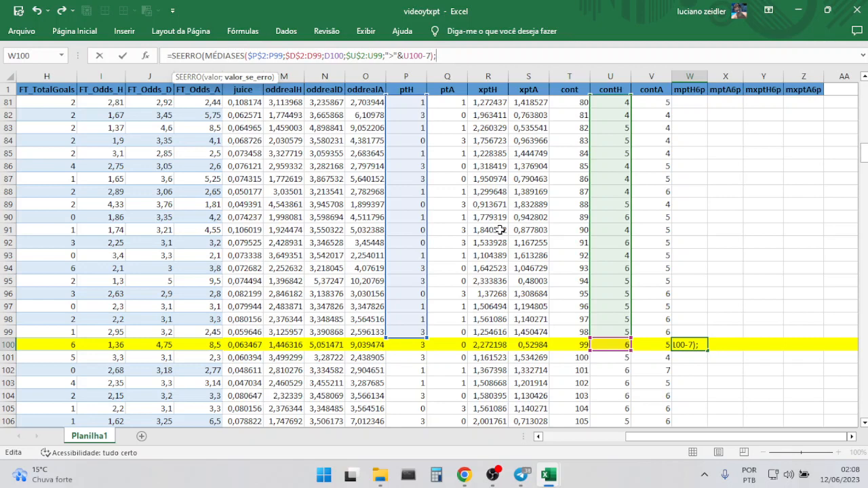
text(" ")
text())
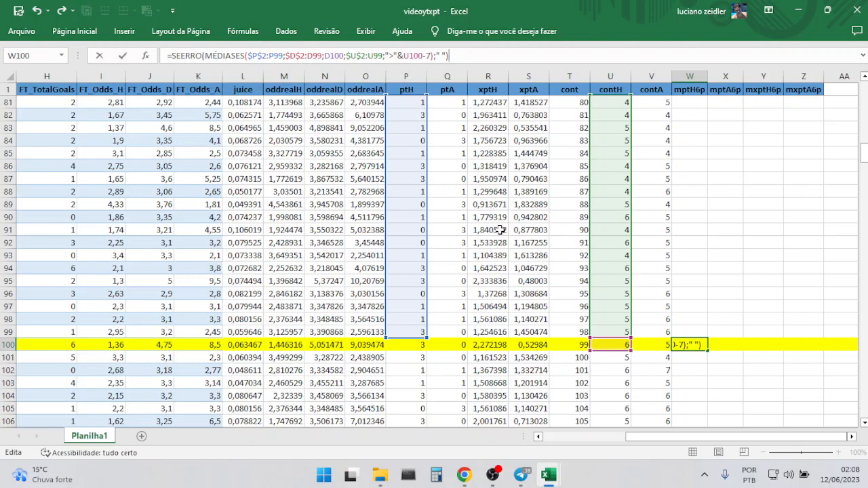
key(Return)
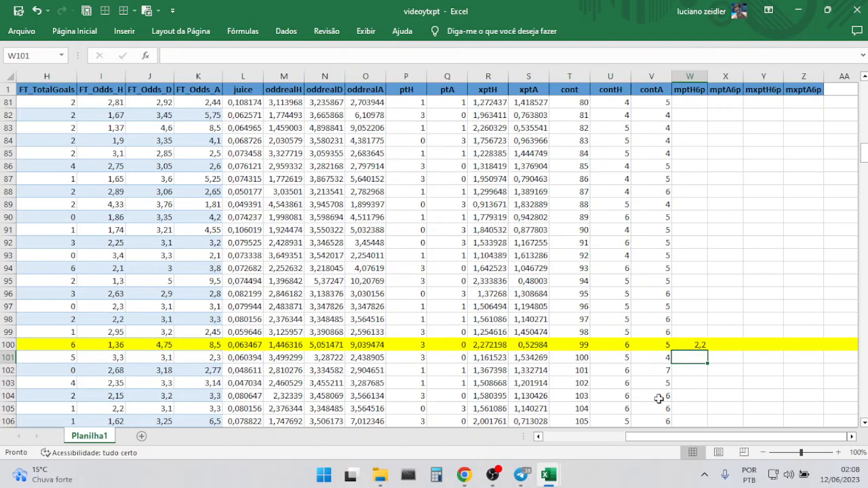
Format the entire data range from A1 through column Z as a table with a blue medium style
click(697, 346)
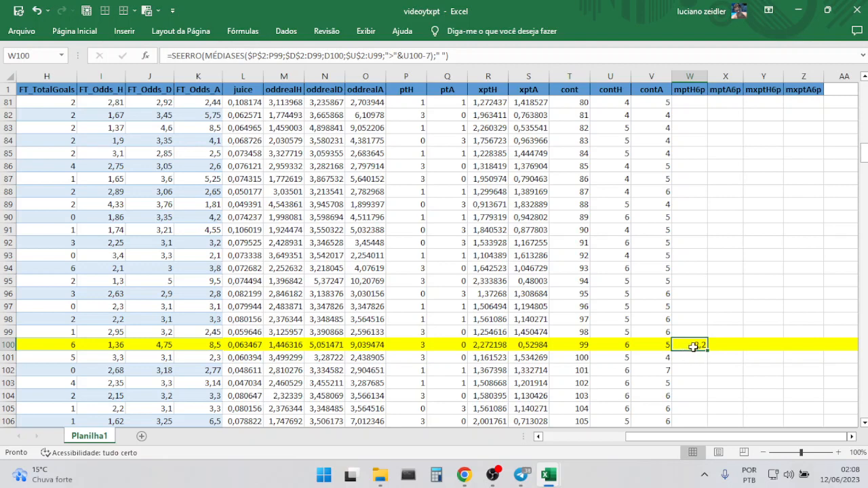
drag(693, 432, 609, 432)
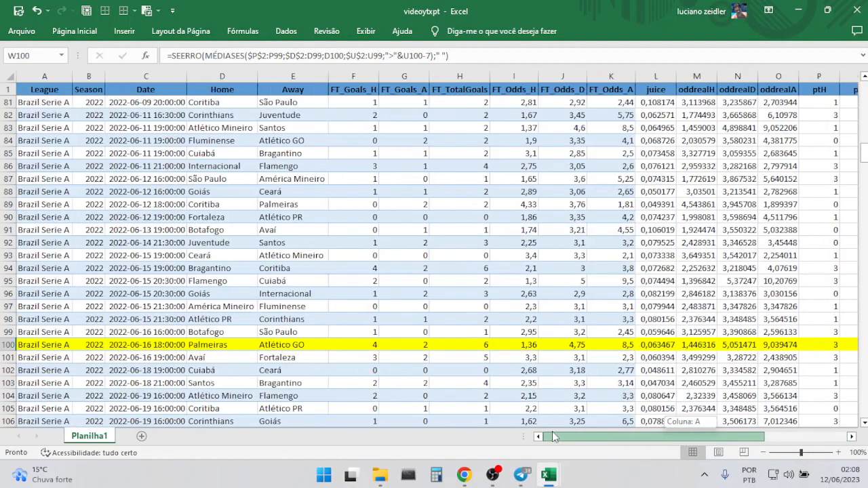
click(31, 89)
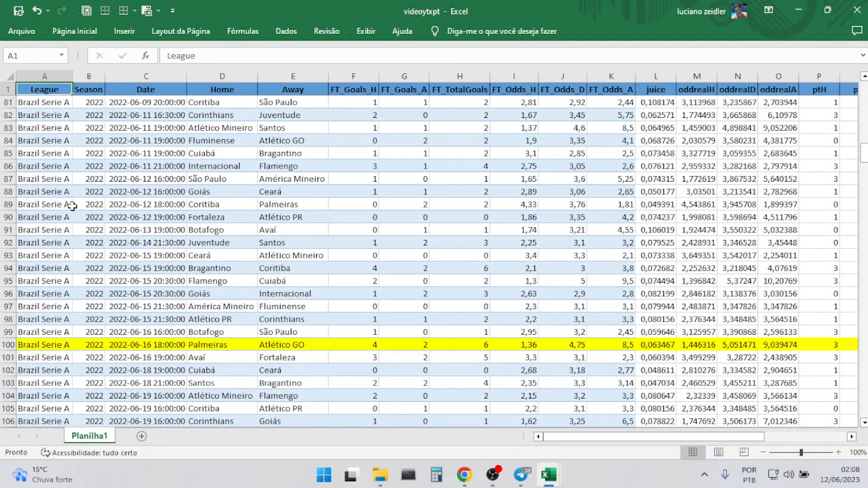
key(ctrl+shift+Right)
key(ctrl+shift+Down)
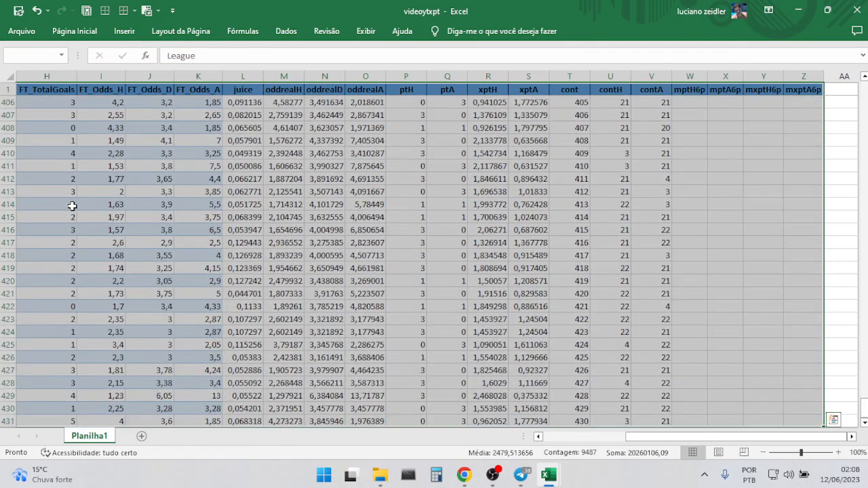
click(75, 32)
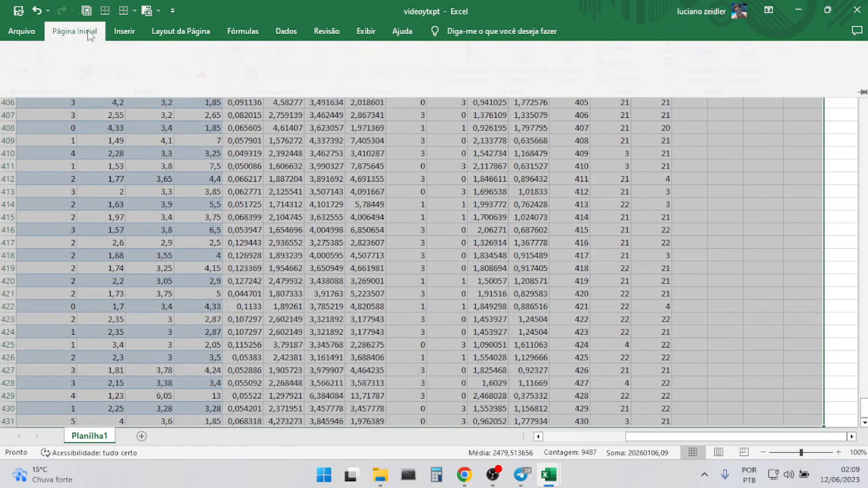
click(532, 68)
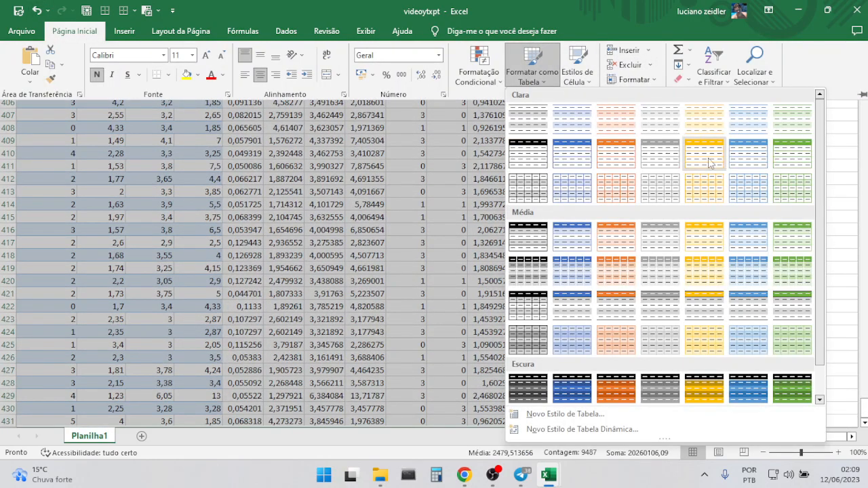
click(751, 242)
click(415, 307)
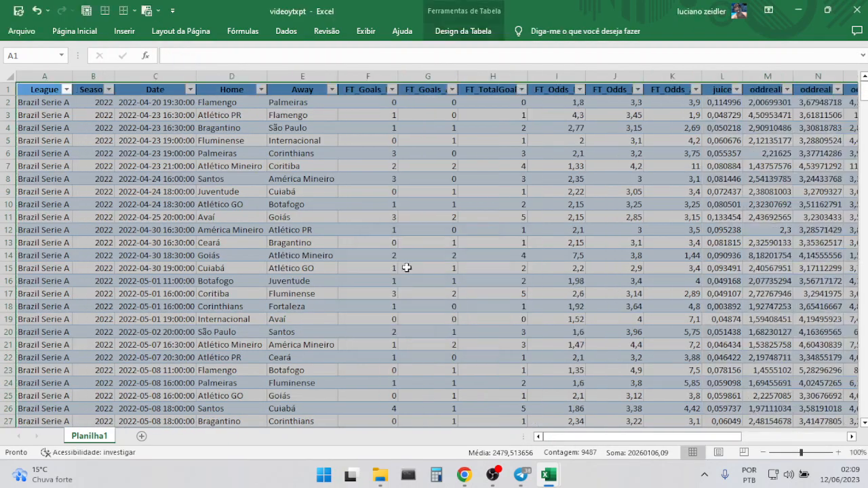
Filter the Home column to Palmeiras by searching for "pal"
click(261, 90)
click(134, 230)
click(143, 213)
text(pa)
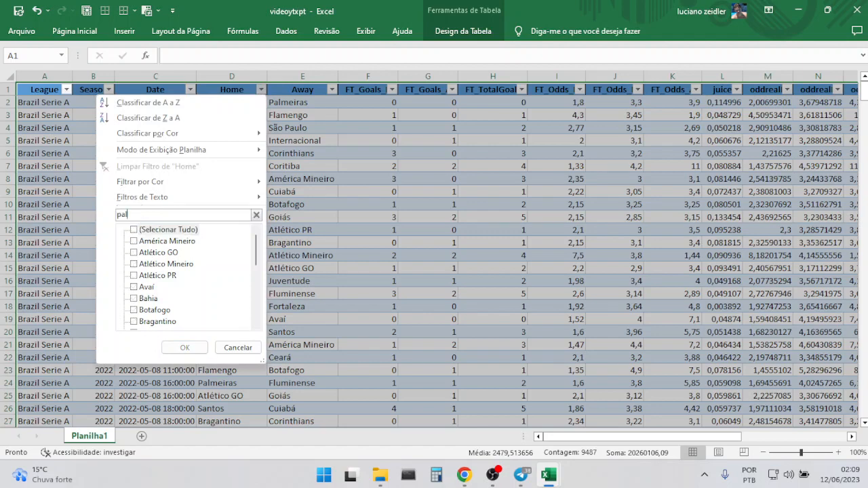
text(l)
click(185, 347)
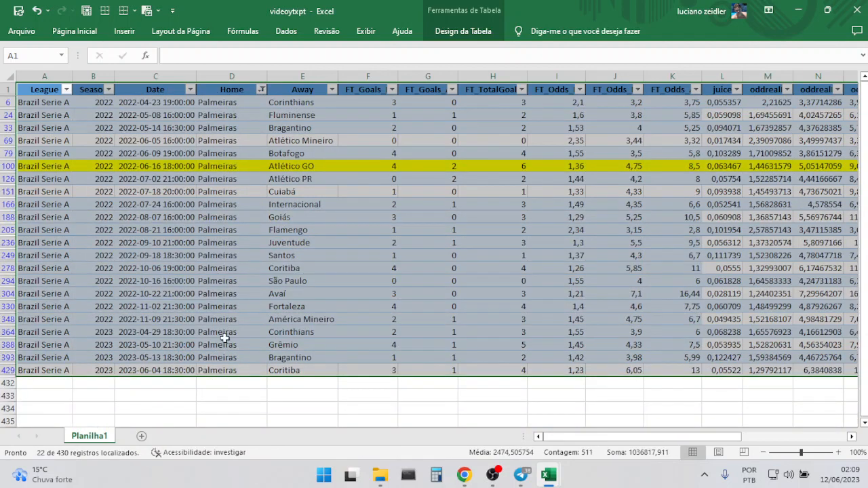
Compare the average of the ptH values in the Palmeiras home matches above row 100 with the mptH6p result in W100
click(217, 166)
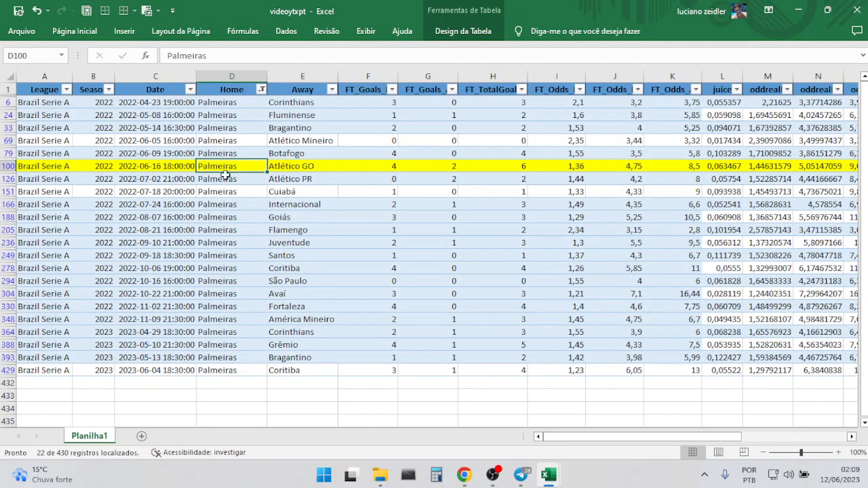
drag(565, 435, 597, 434)
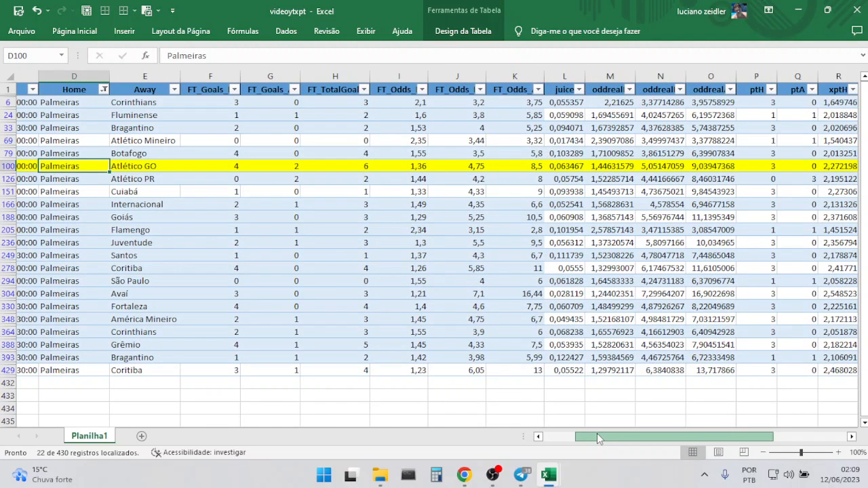
drag(597, 434, 660, 433)
drag(414, 153, 408, 103)
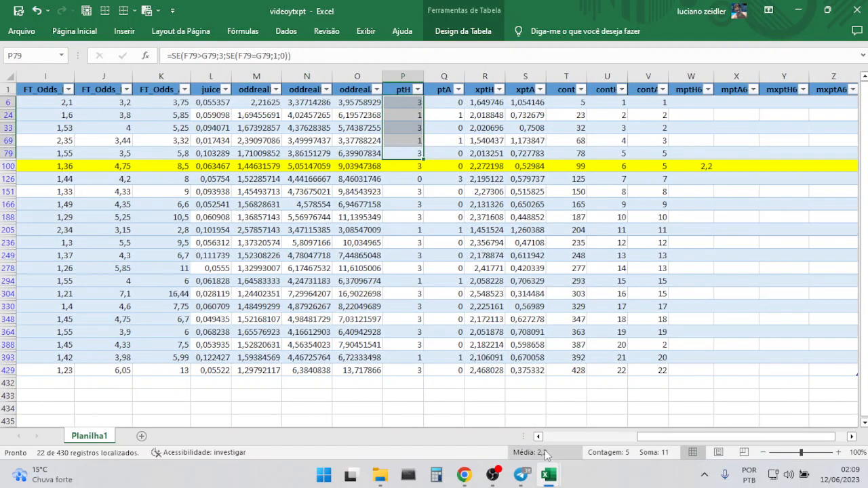
click(702, 166)
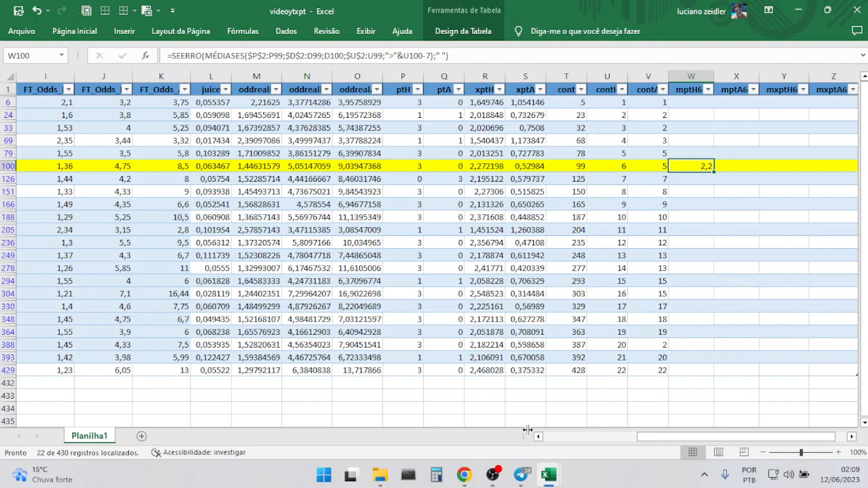
Clear the filter on the Home column
click(551, 438)
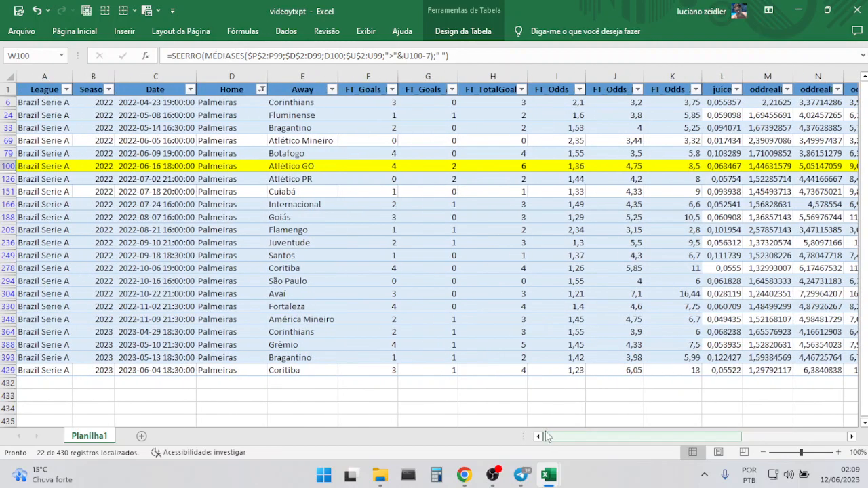
click(262, 90)
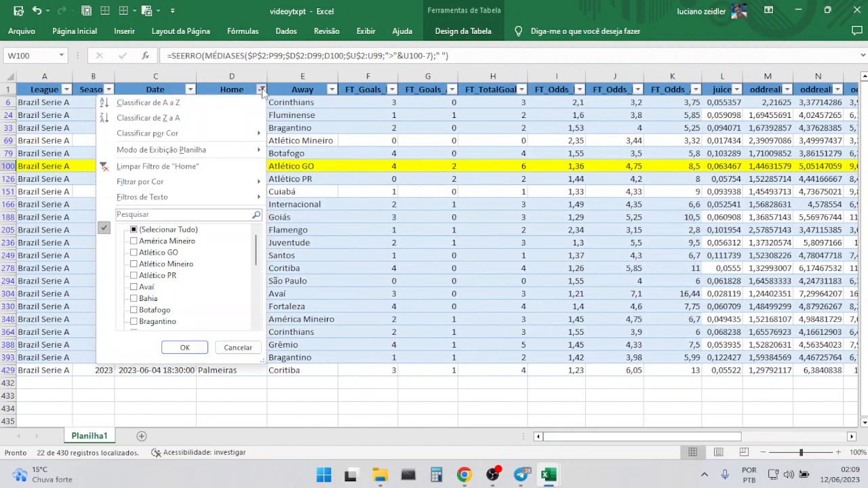
click(194, 167)
Copy the W100 formula text and paste it unchanged into the mptA6p cell X100 for editing
drag(607, 436, 736, 434)
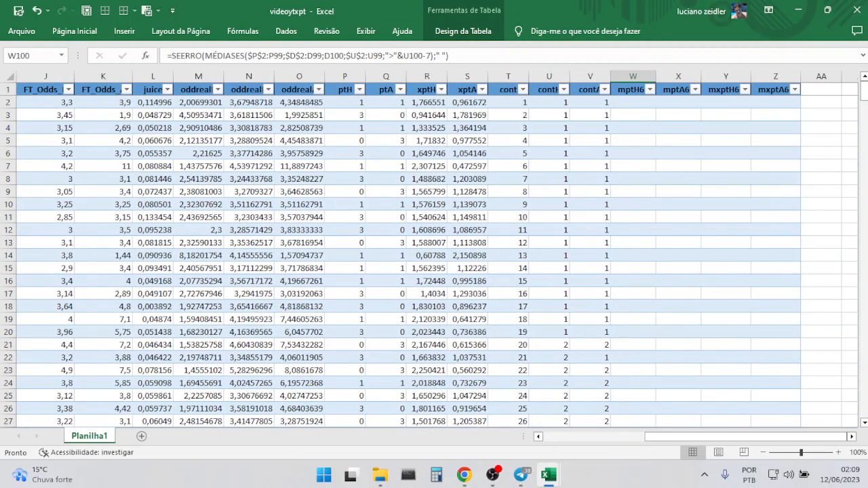
drag(864, 94, 845, 170)
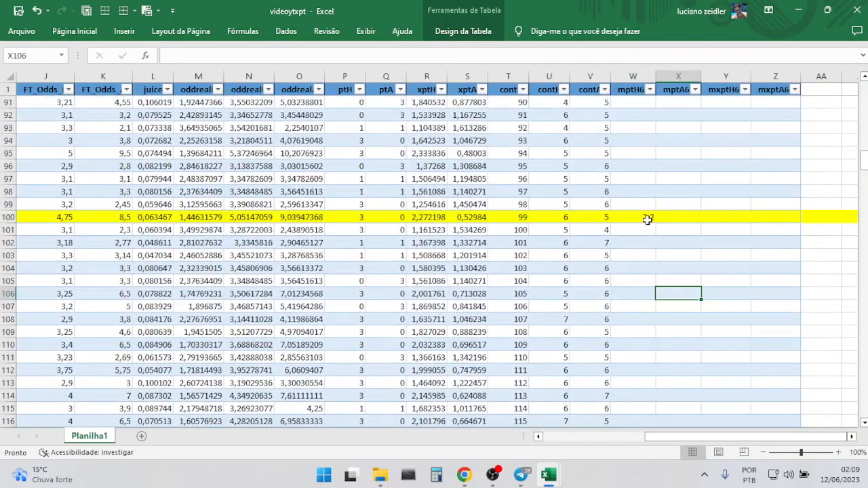
drag(448, 55, 123, 60)
key(ctrl+c)
click(123, 58)
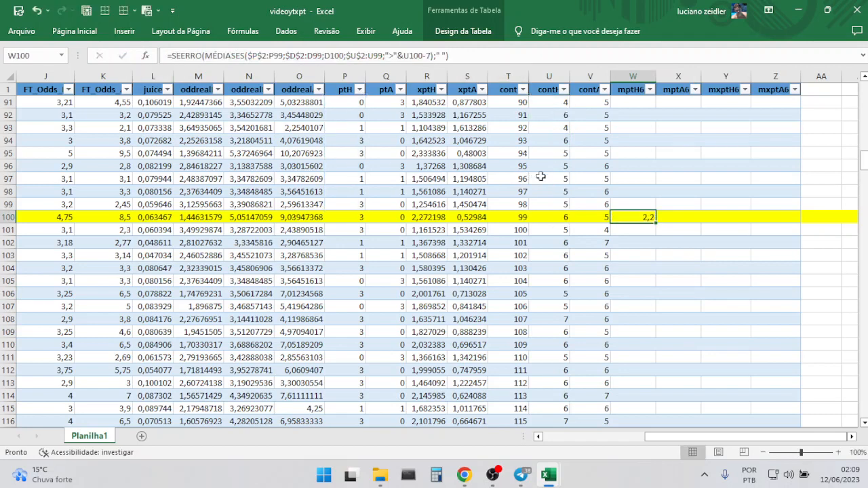
click(681, 217)
click(197, 54)
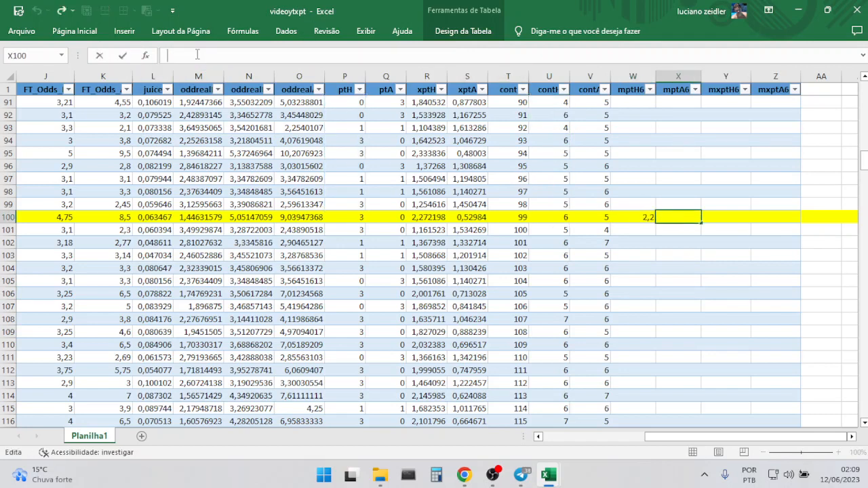
key(ctrl+v)
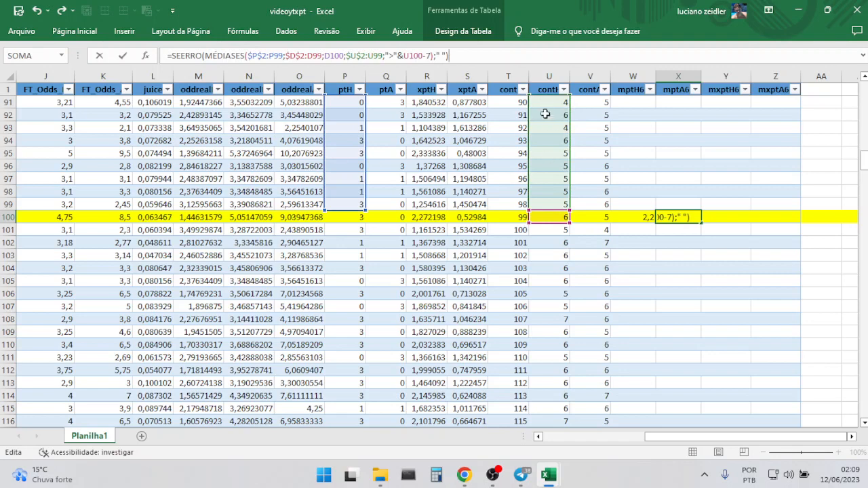
drag(566, 124, 588, 131)
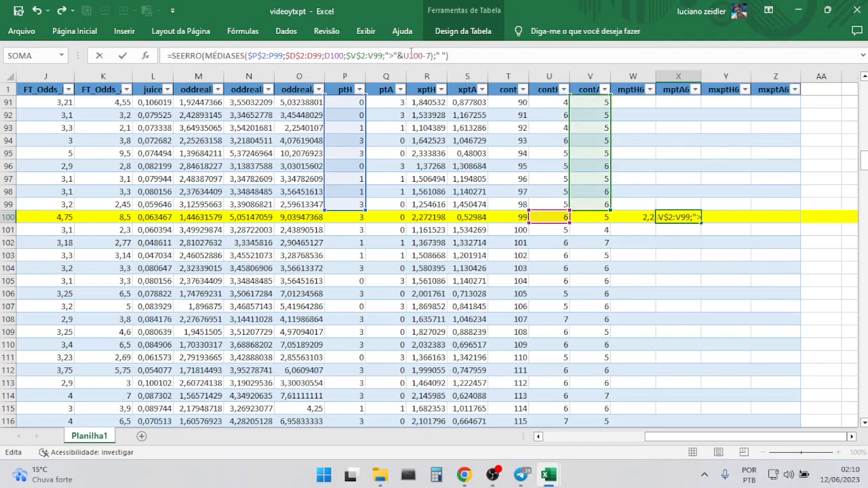
double_click(416, 57)
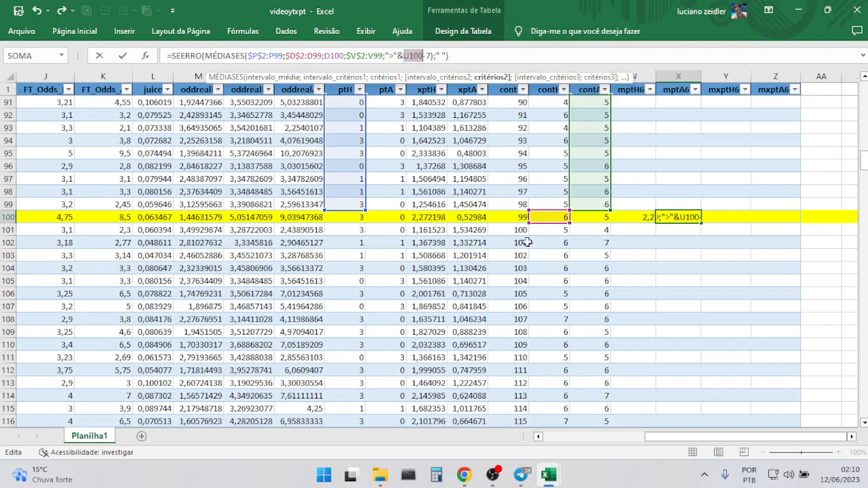
click(593, 218)
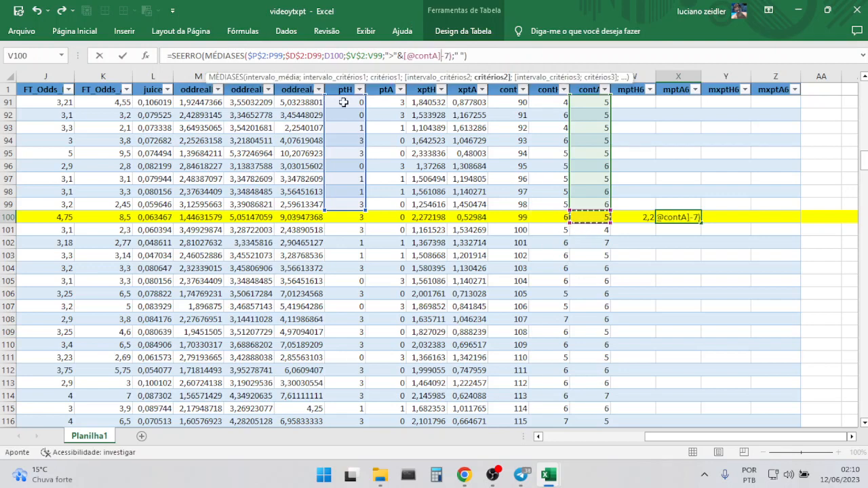
drag(365, 129, 380, 132)
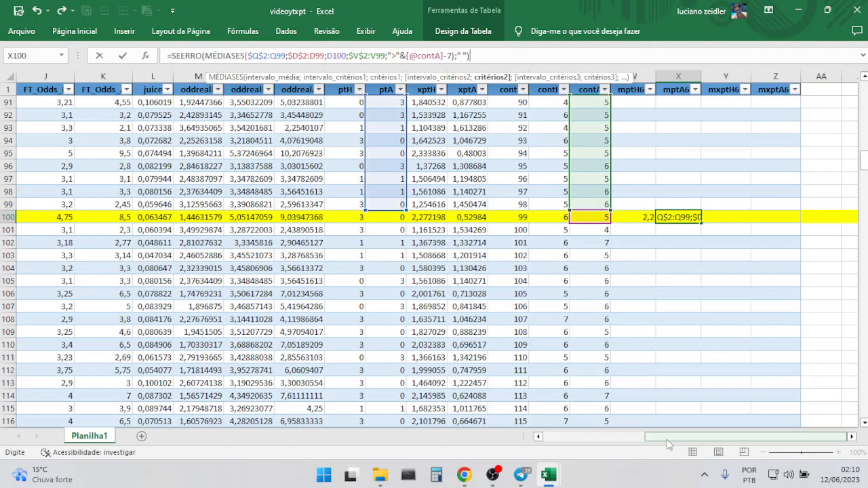
drag(671, 436, 566, 436)
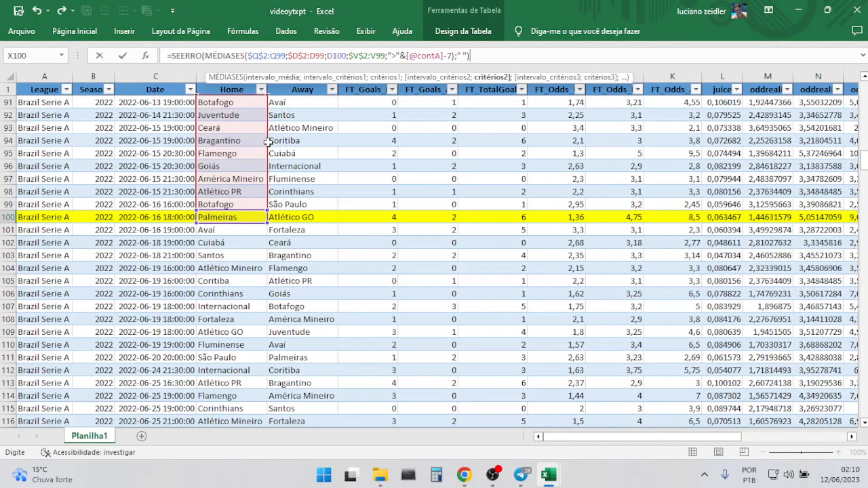
drag(267, 146, 288, 148)
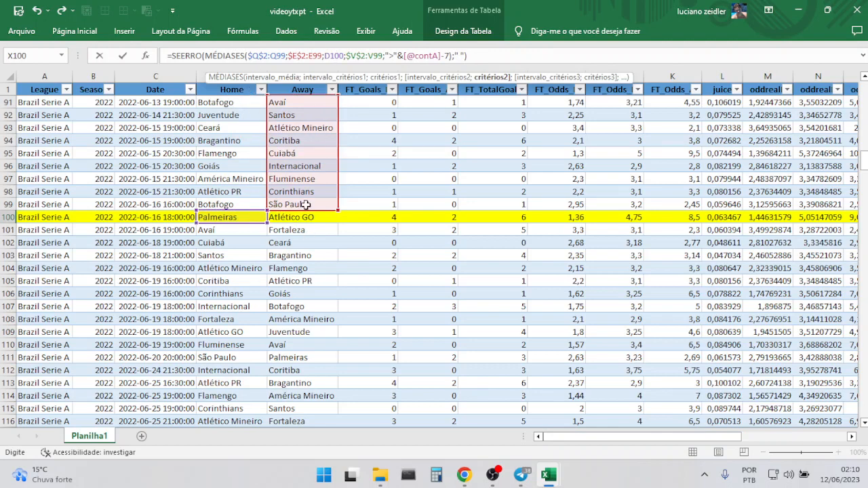
double_click(336, 57)
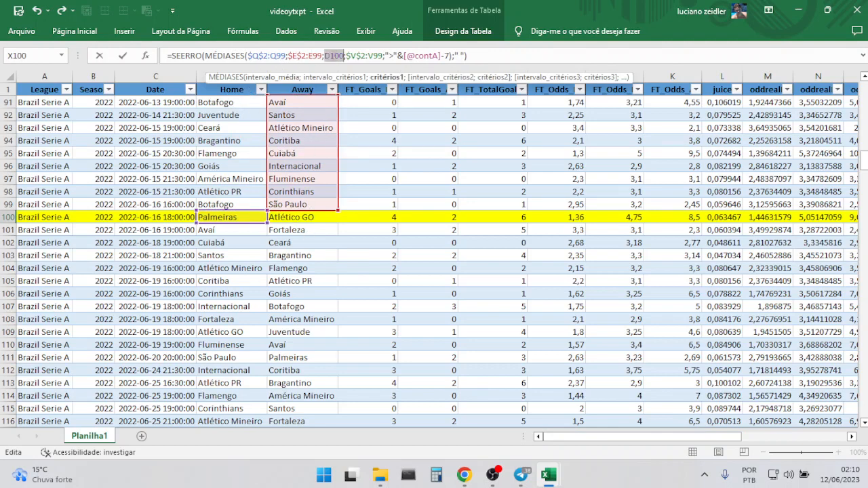
click(302, 217)
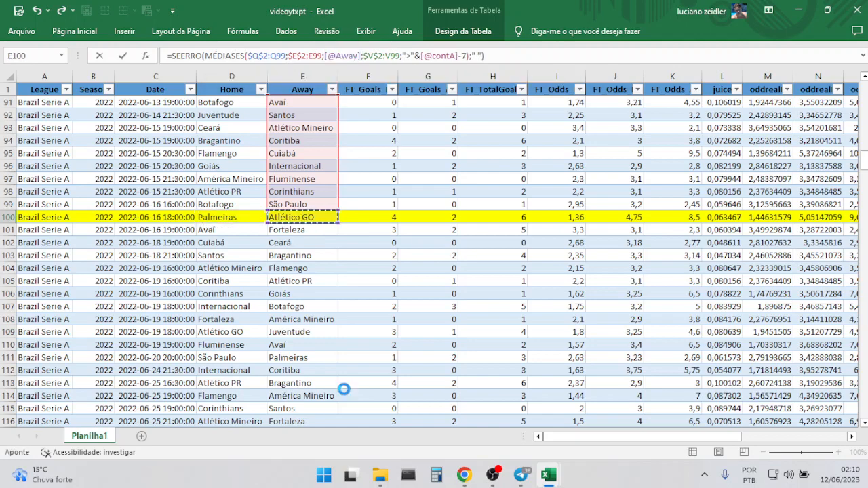
key(Return)
Fill the mptH6p formula from W100 down to the end of the table
drag(717, 437, 738, 437)
click(640, 218)
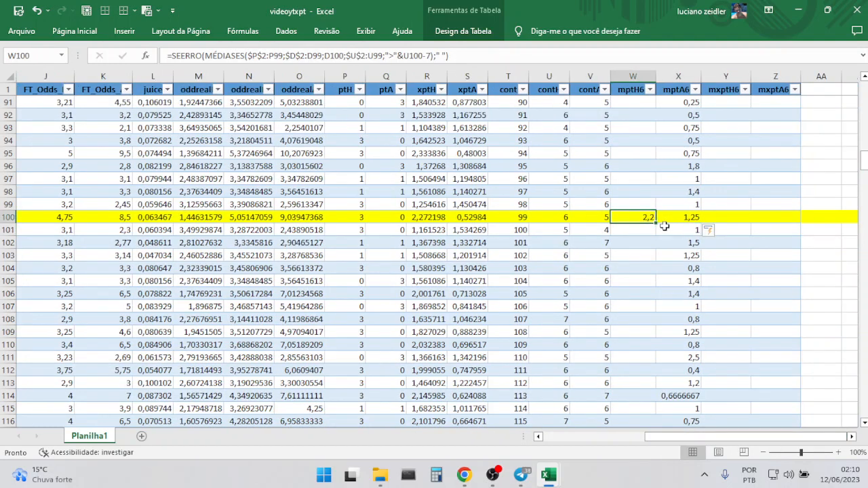
double_click(657, 222)
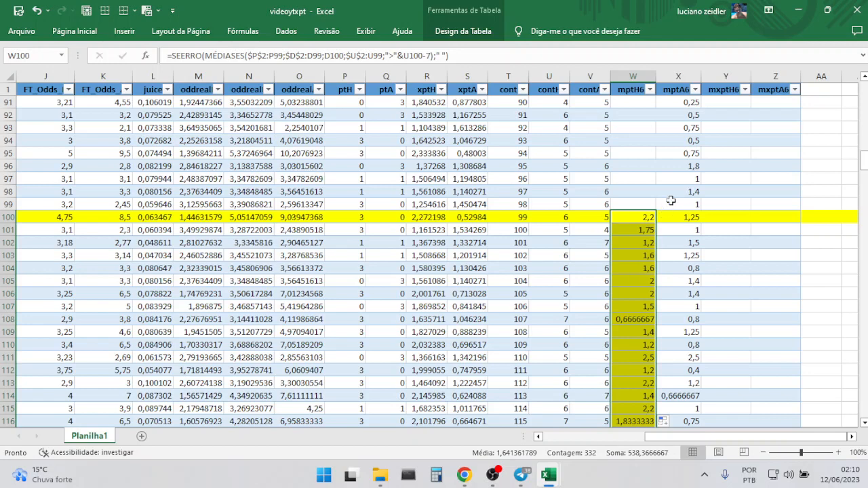
click(689, 216)
Copy the W100 formula text into the mxptH6p cell Y100, change its averaged range to the xptH values $R$2:R99, and enter it
click(640, 218)
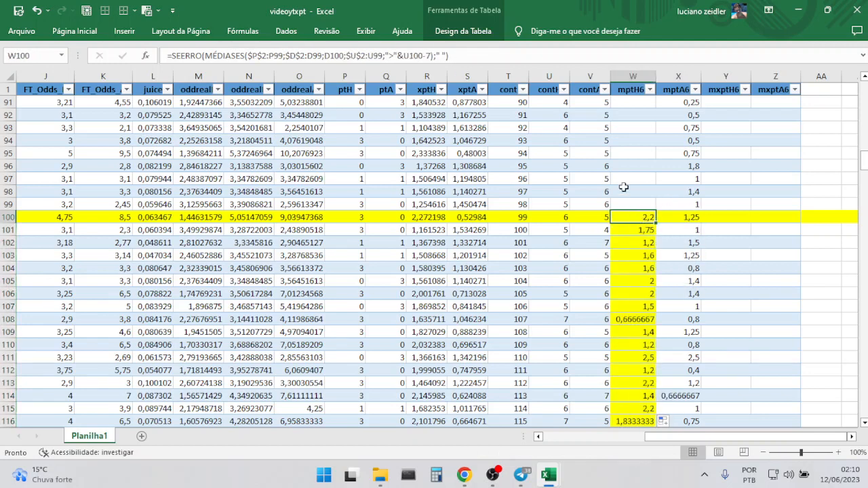
drag(464, 56, 163, 55)
key(ctrl+c)
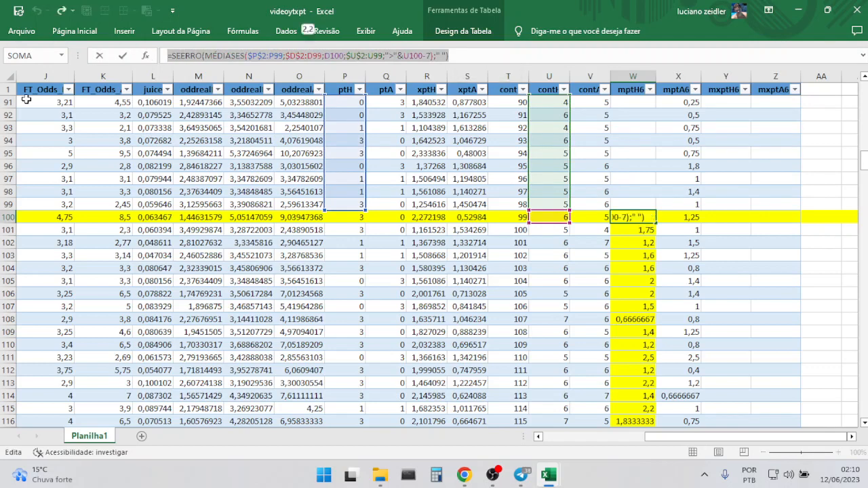
key(Escape)
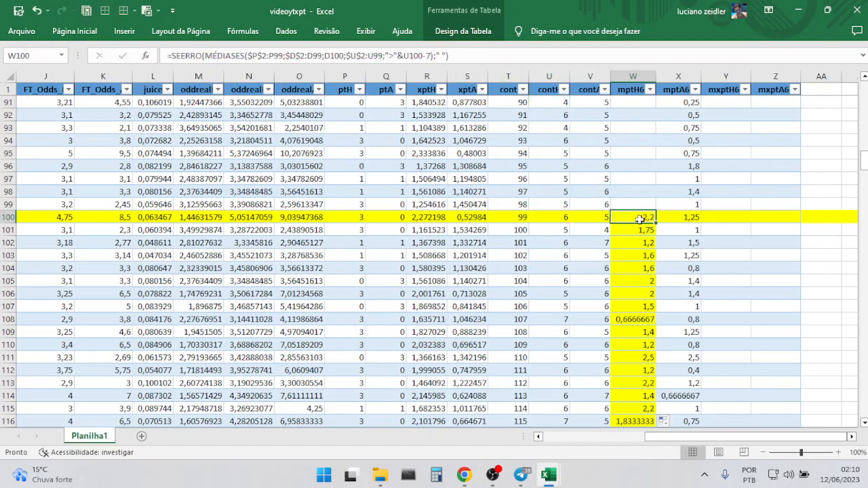
click(727, 220)
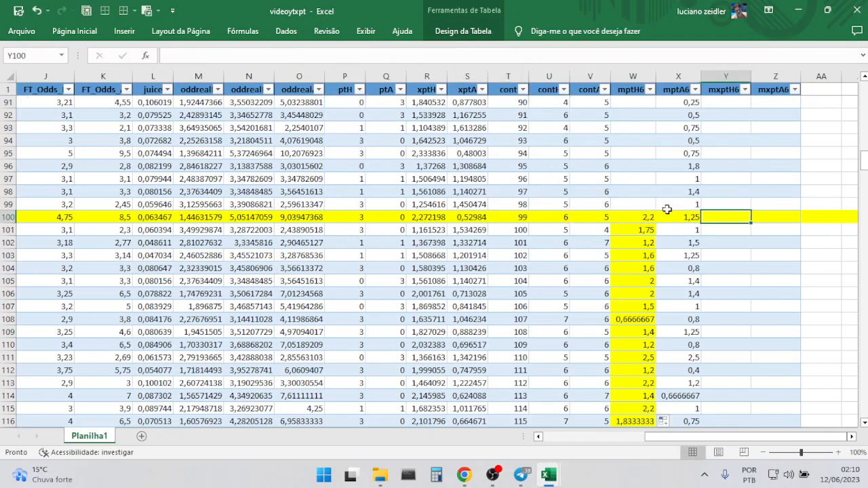
click(180, 55)
key(ctrl+v)
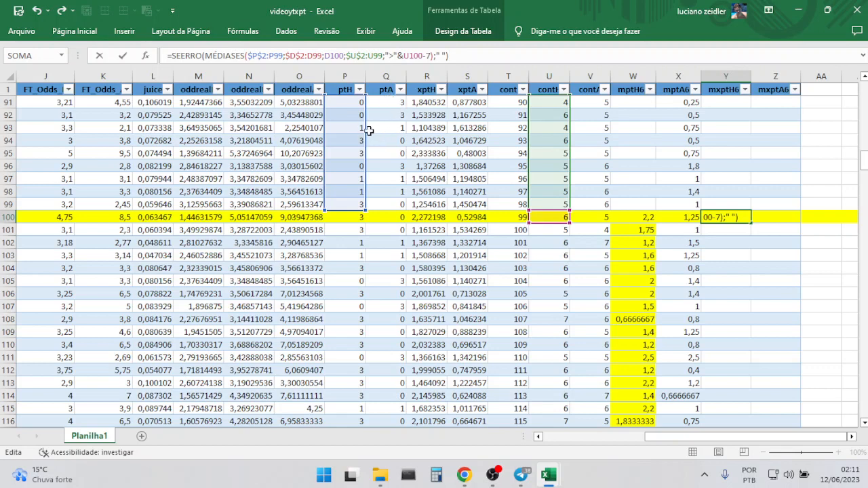
drag(366, 134, 432, 136)
mouse_move(682, 437)
mouse_down()
mouse_move(545, 439)
mouse_move(676, 438)
mouse_up()
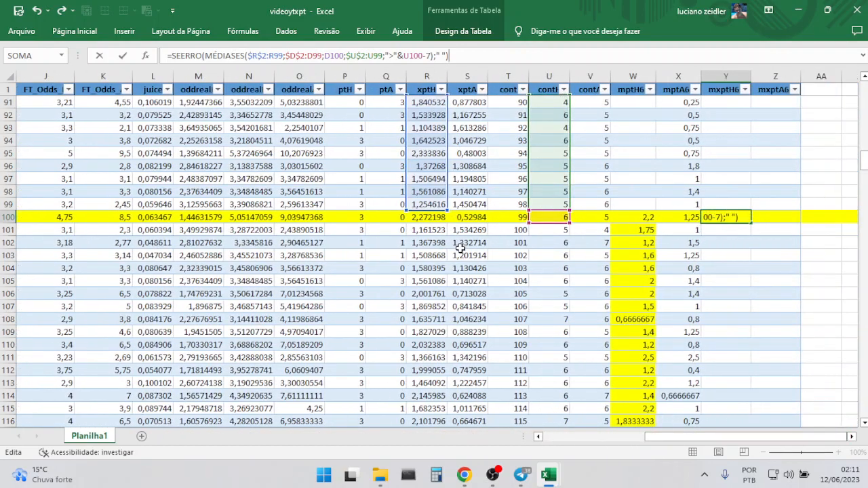
key(Return)
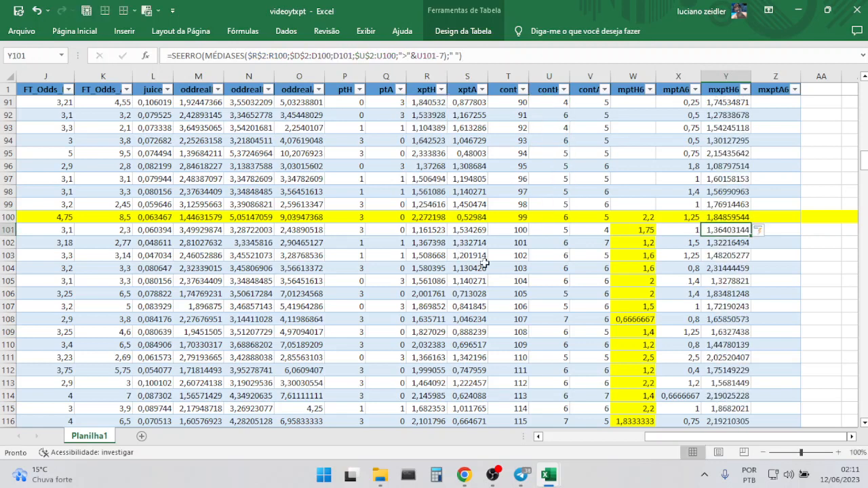
Copy the X100 formula text into the mxptA6p cell Z100, change its averaged range to the xptA values $S$2:S99, and enter it
click(682, 217)
drag(509, 56, 158, 58)
key(ctrl+c)
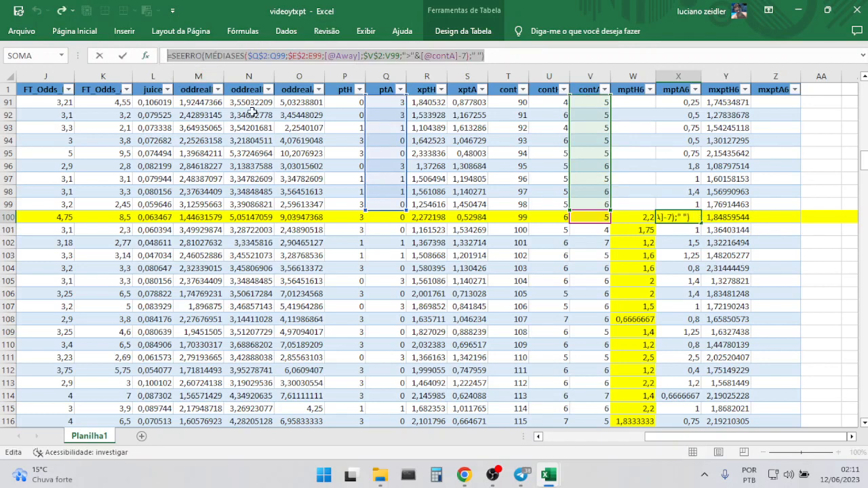
key(Escape)
click(776, 217)
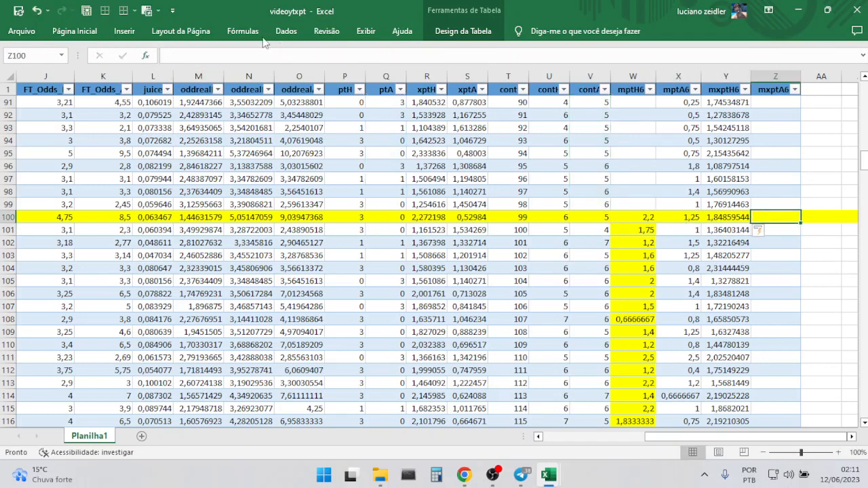
click(217, 57)
key(ctrl+v)
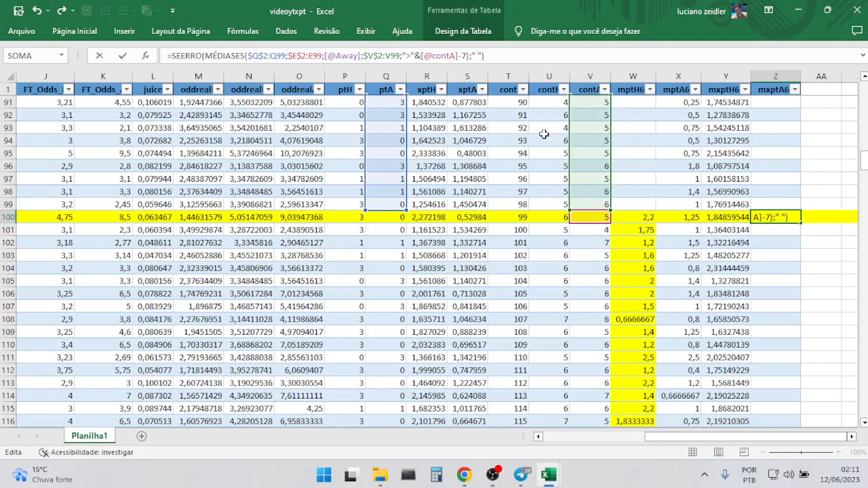
drag(409, 128, 483, 131)
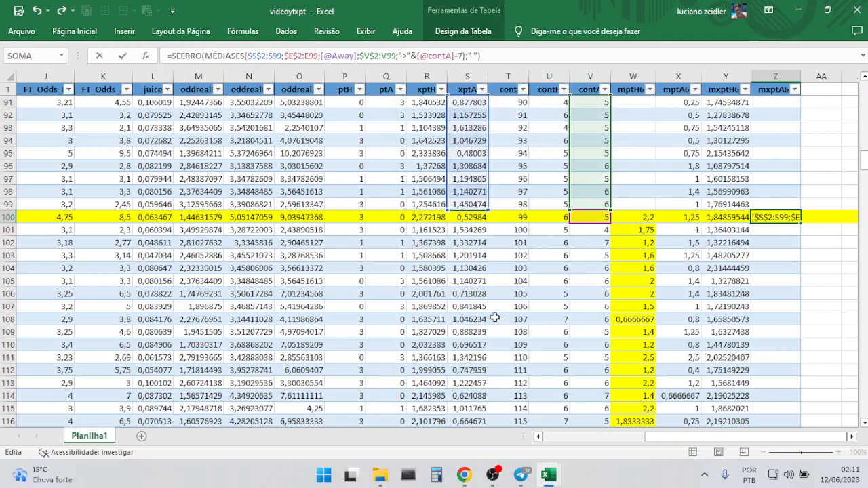
key(Return)
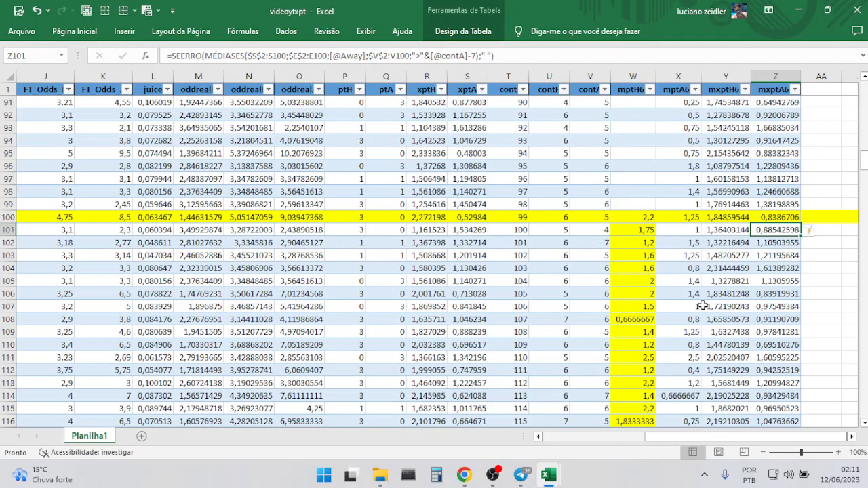
Clear the mptH6p, mptA6p, mxptH6p and mxptA6p values in rows 2 to 99, leaving the averages to start at row 100
drag(799, 204, 648, 203)
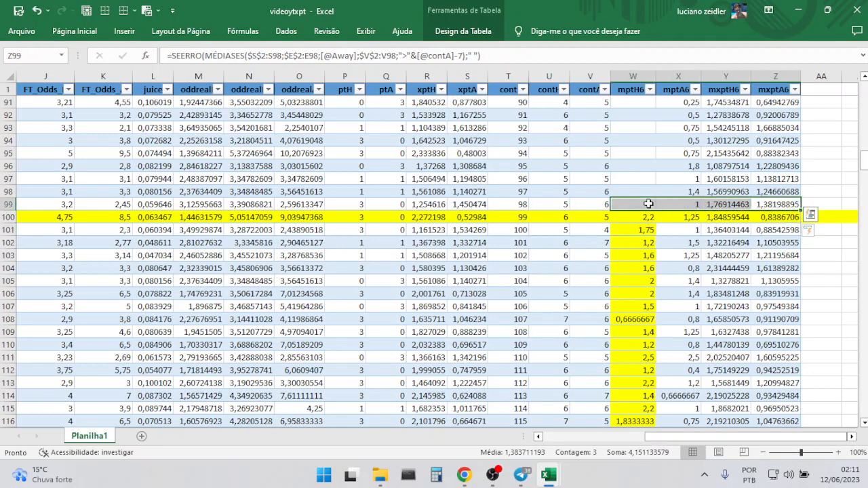
key(ctrl+shift+Up)
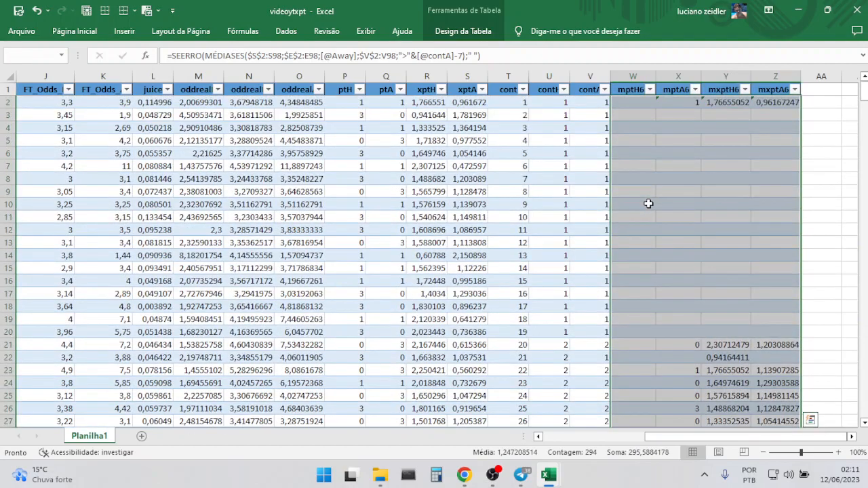
key(Delete)
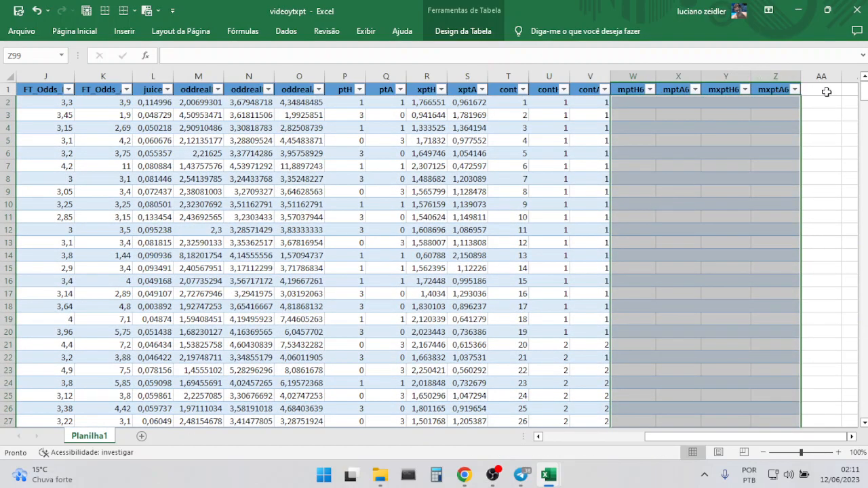
drag(863, 93, 861, 161)
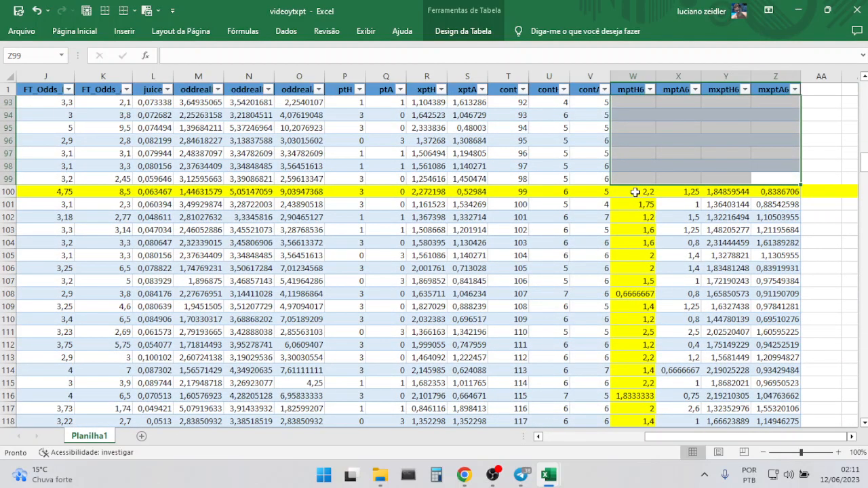
drag(632, 191, 760, 191)
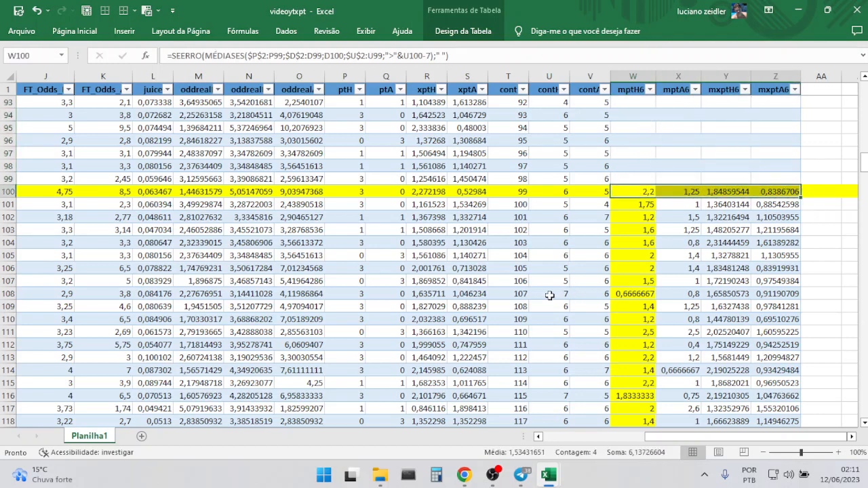
Auto-fit the widths of the juice column and columns O to Z to their contents
double_click(174, 76)
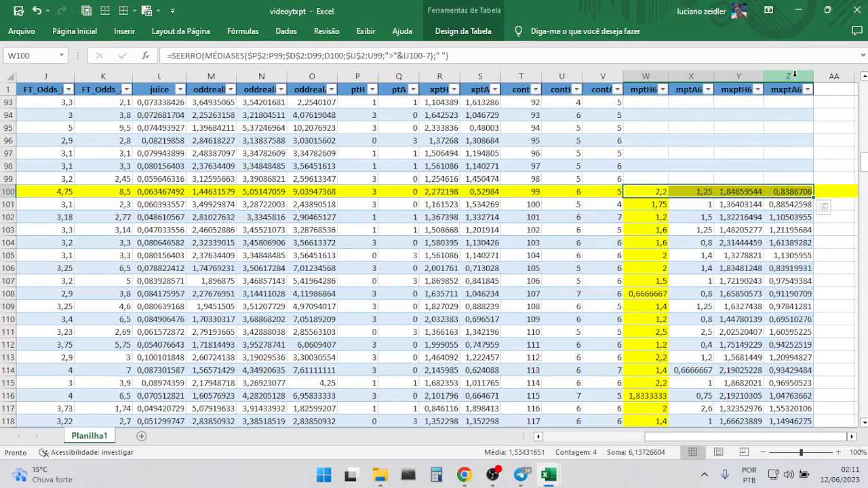
drag(801, 75, 326, 75)
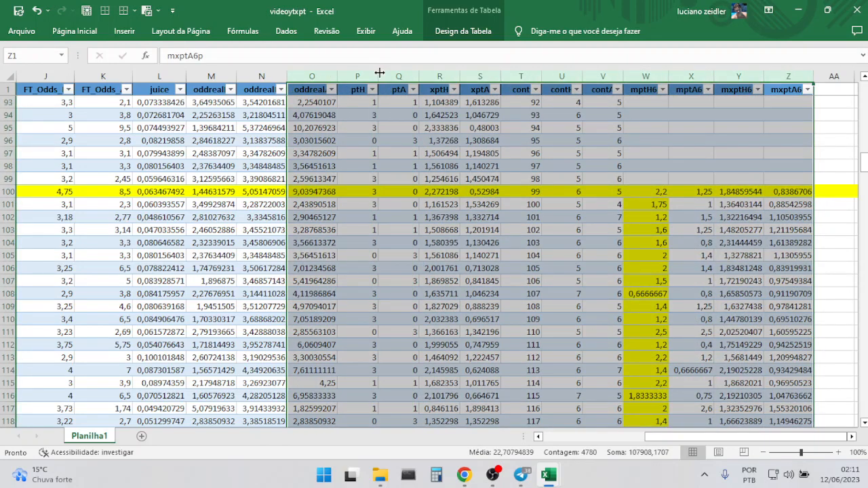
double_click(377, 75)
Add the column headers PLH in cell AA1 and PLA in cell AB1 to extend the table
drag(693, 437, 708, 439)
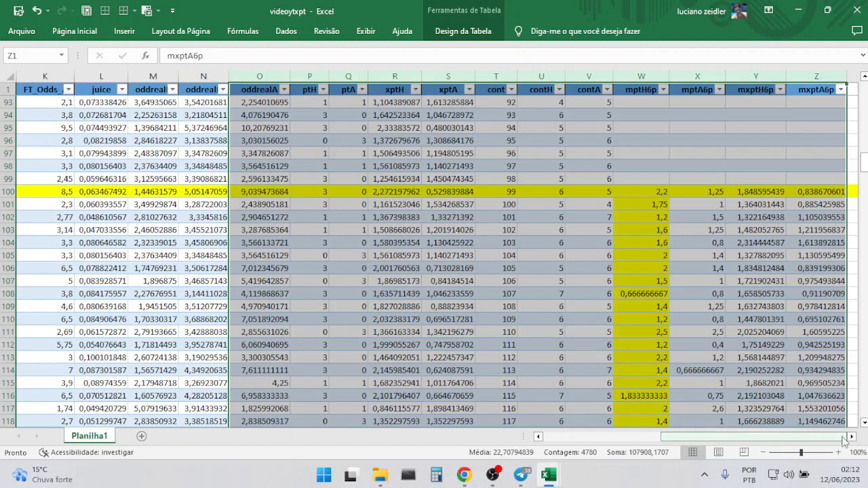
click(852, 437)
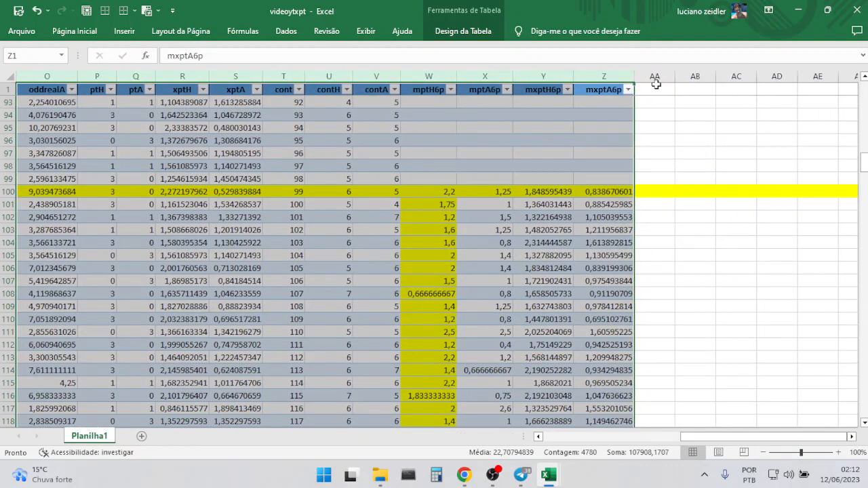
click(655, 76)
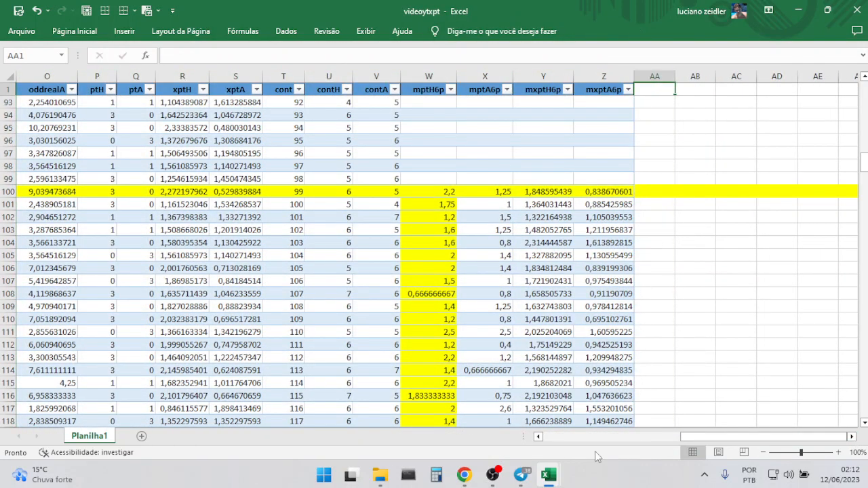
text(PLH)
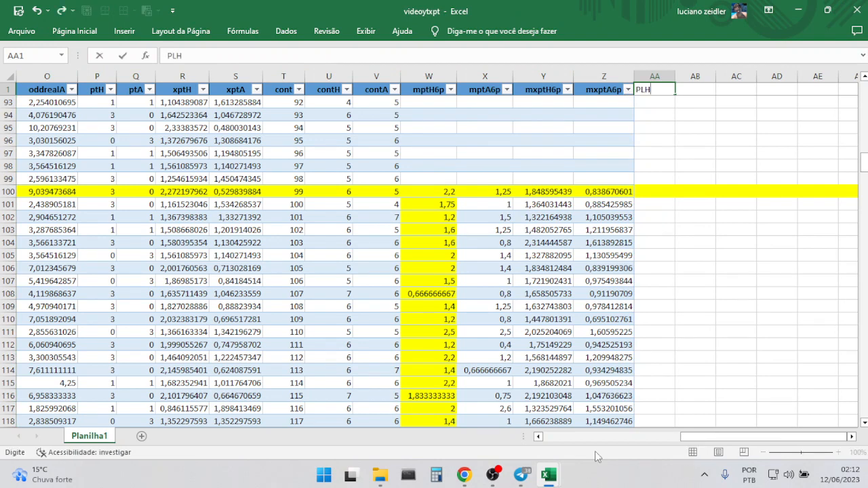
key(Tab)
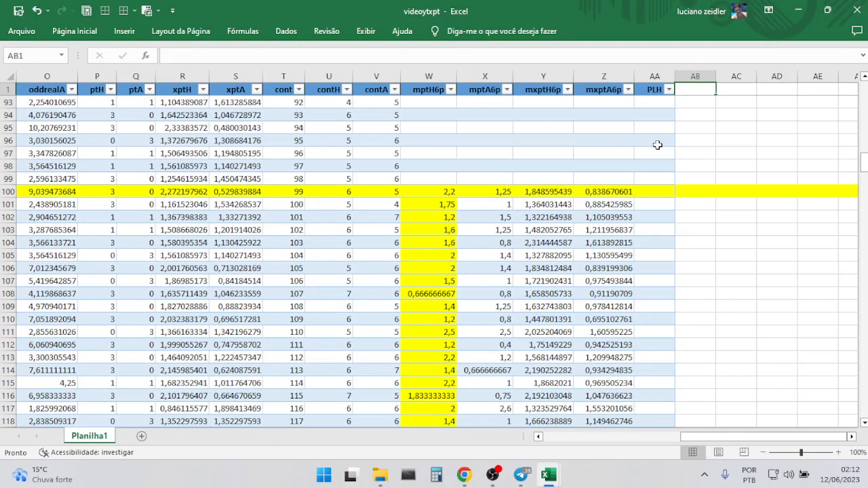
text(PL)
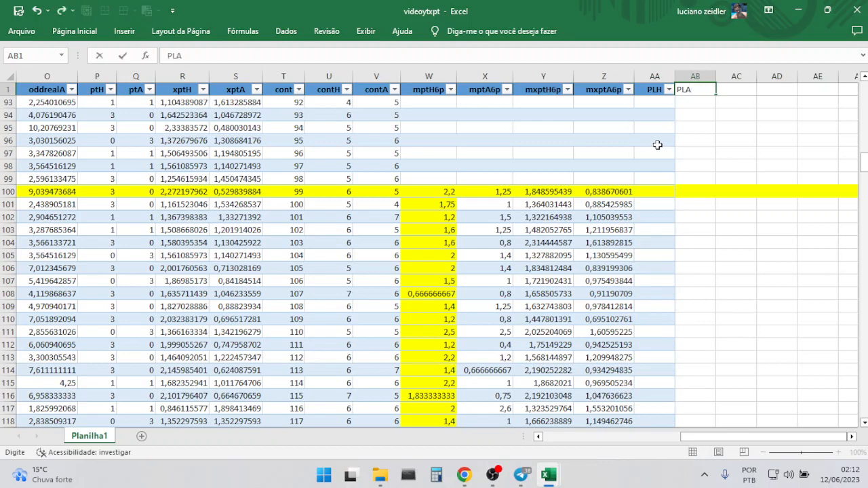
text(A)
key(Return)
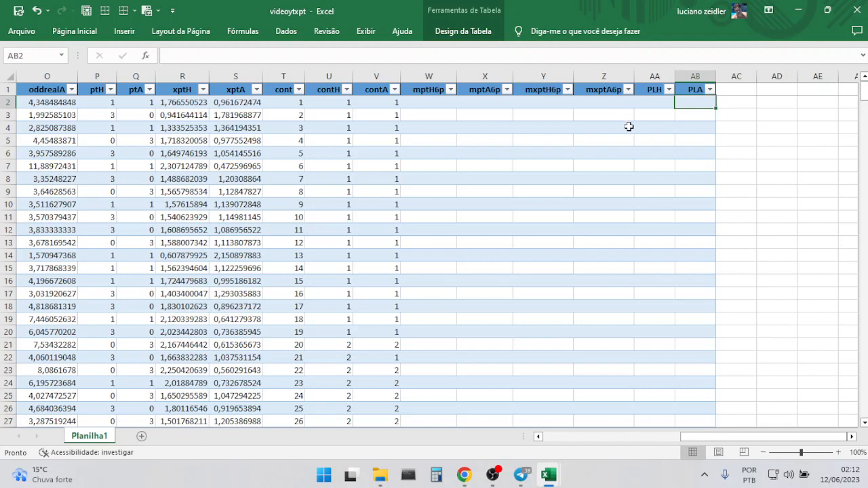
click(655, 102)
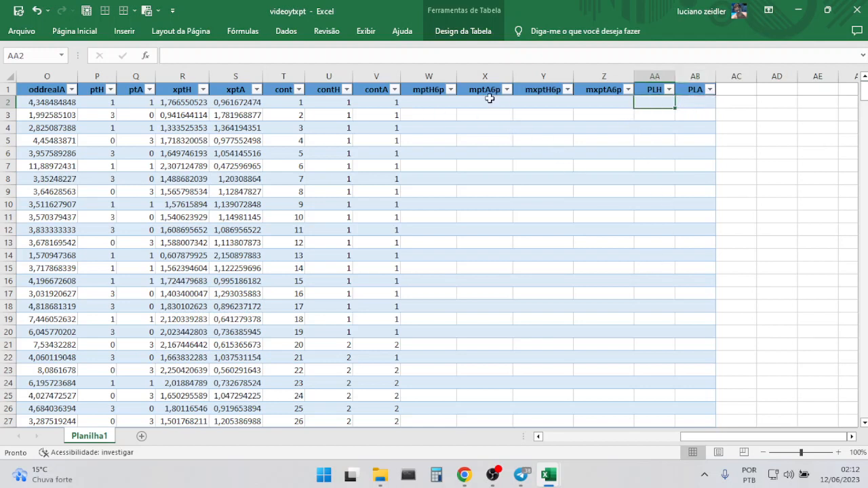
key(F2)
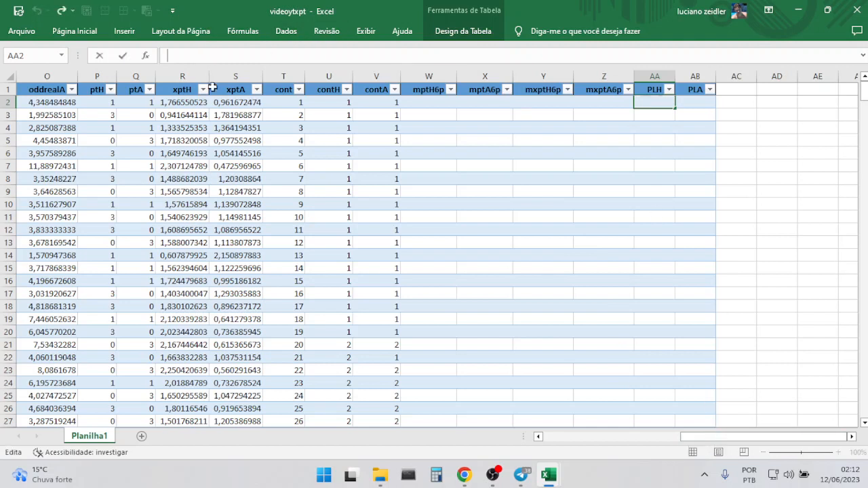
text(=SE)
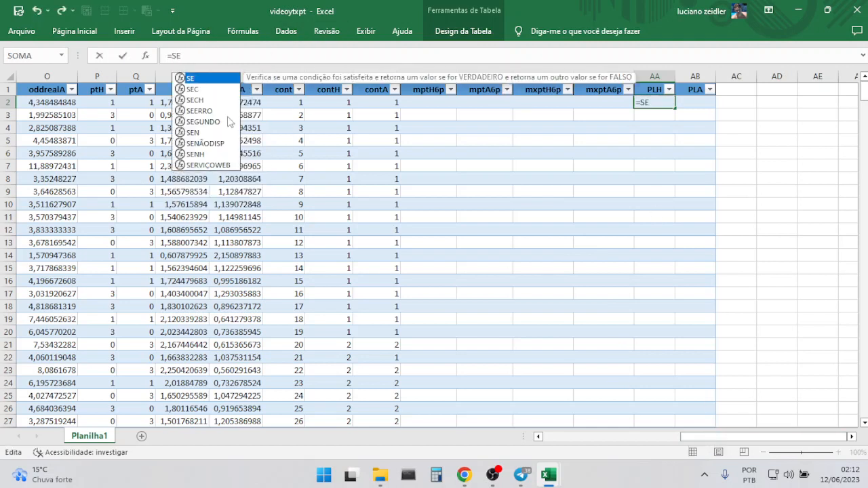
text(()
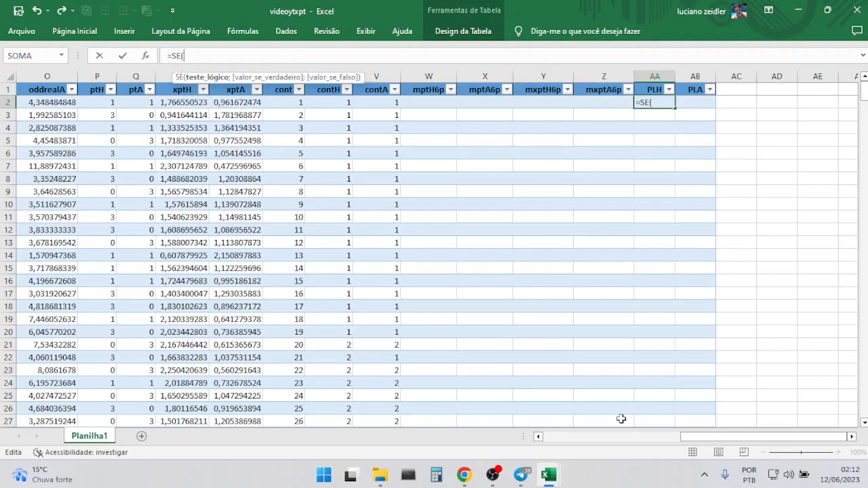
drag(701, 437, 540, 441)
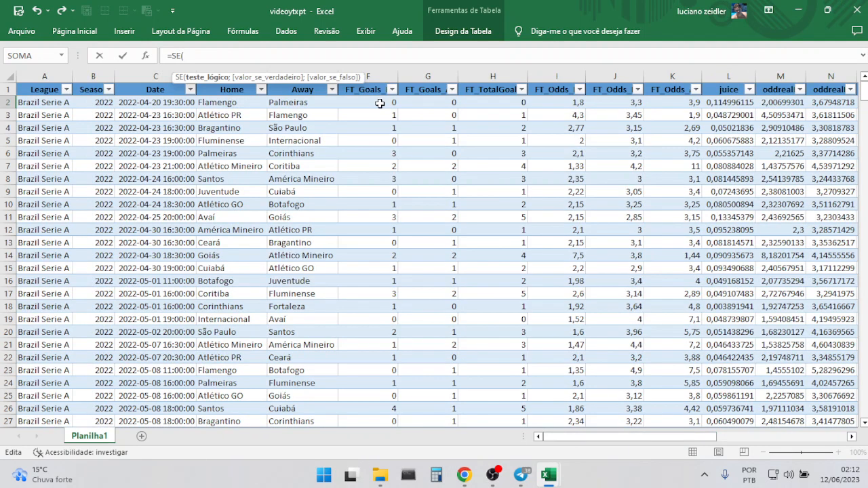
click(380, 103)
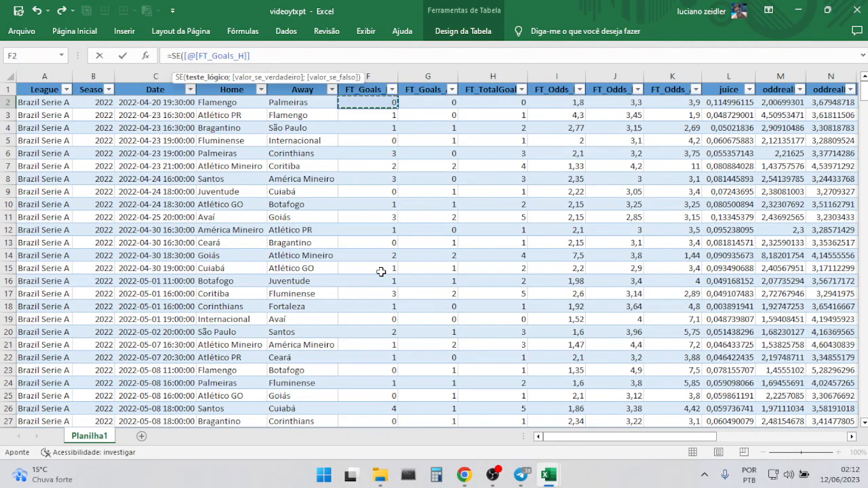
text(>)
click(434, 103)
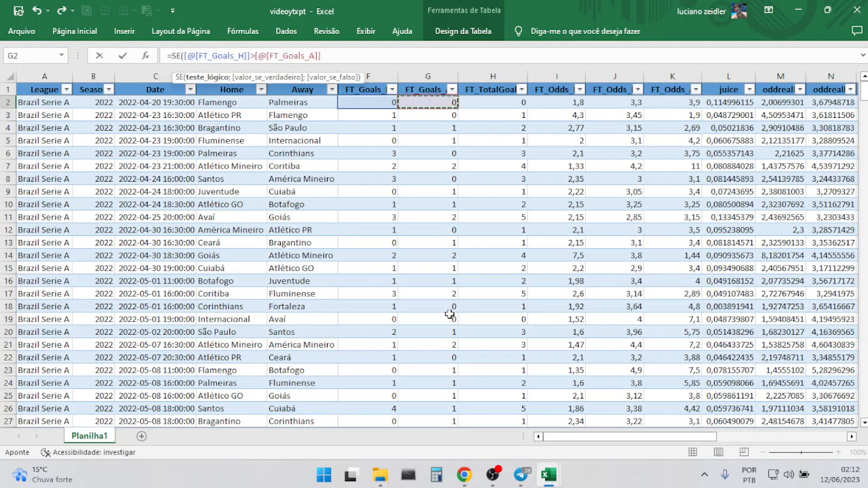
text(;)
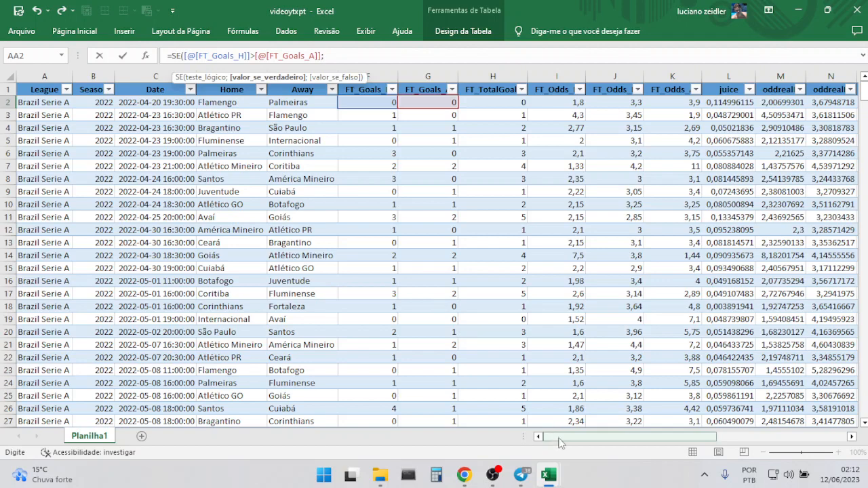
drag(560, 440, 595, 435)
key(Escape)
Auto-fit the widths of columns D to K to their contents
drag(668, 437, 547, 437)
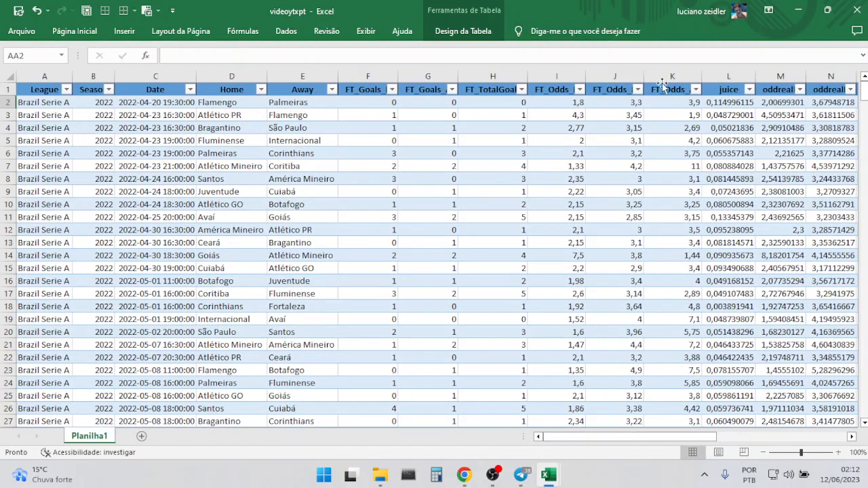
drag(675, 76, 232, 83)
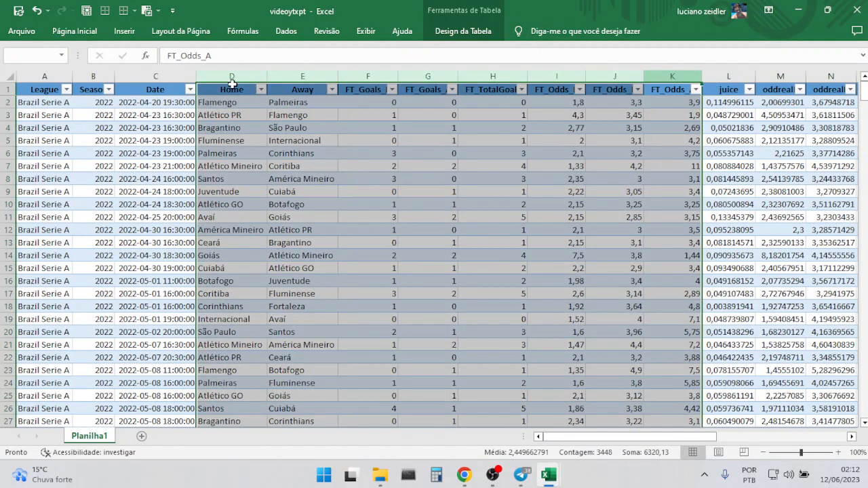
double_click(267, 76)
click(558, 305)
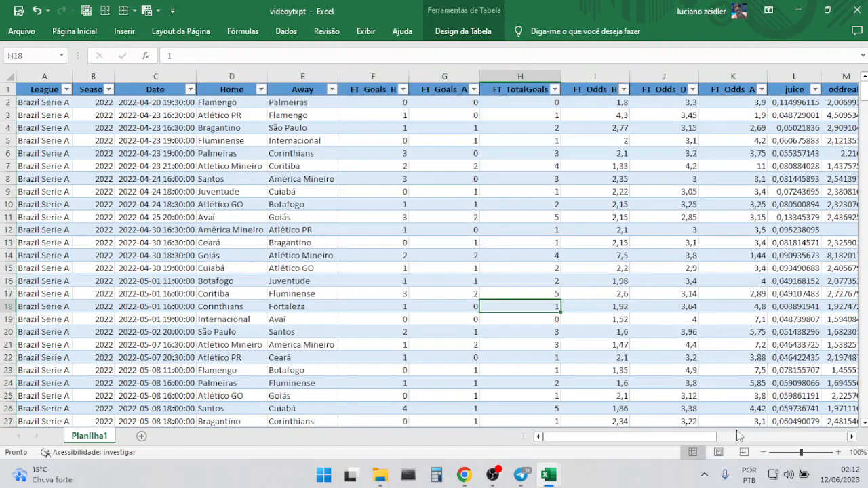
Enter =SE([@[FT_Goals_H]]>[@[FT_Goals_A]];[@[FT_Odds_H]]-1;-1) in the PLH cell AA2 to fill the column
drag(661, 438, 809, 428)
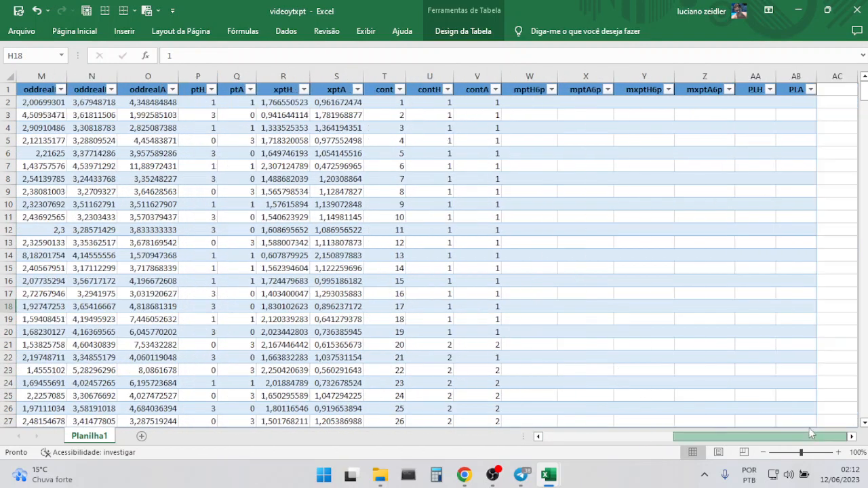
click(754, 102)
click(235, 55)
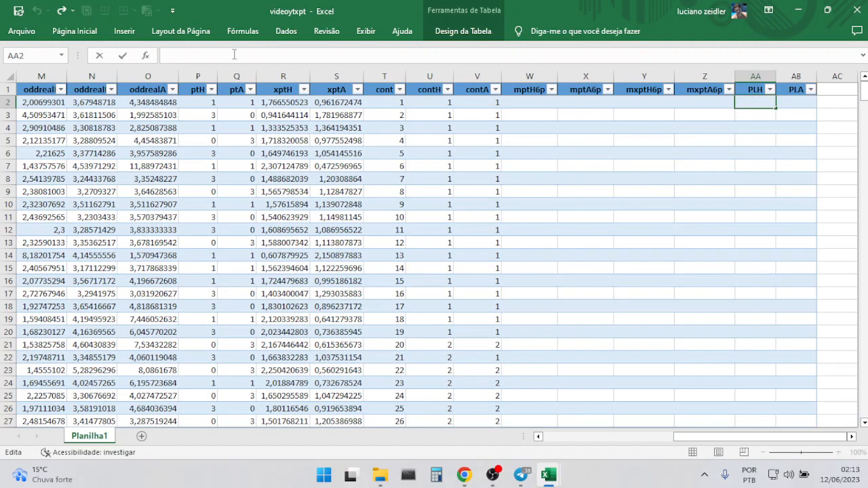
text(=SE)
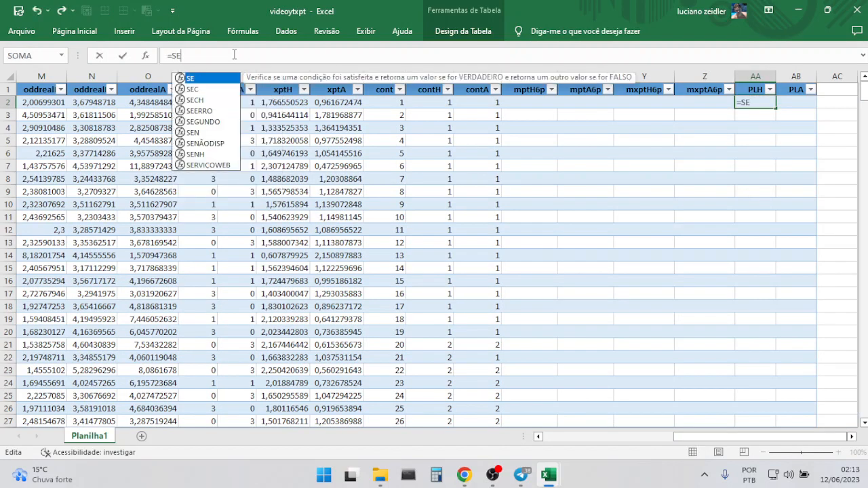
text(()
drag(741, 437, 539, 443)
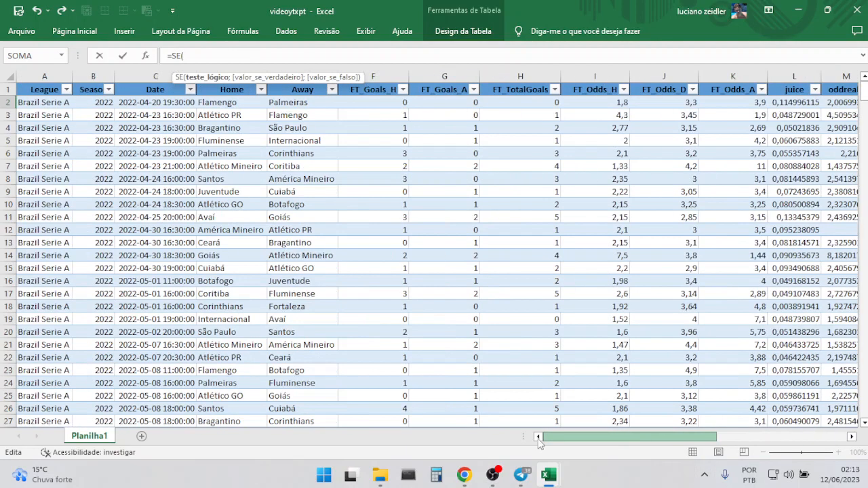
click(386, 105)
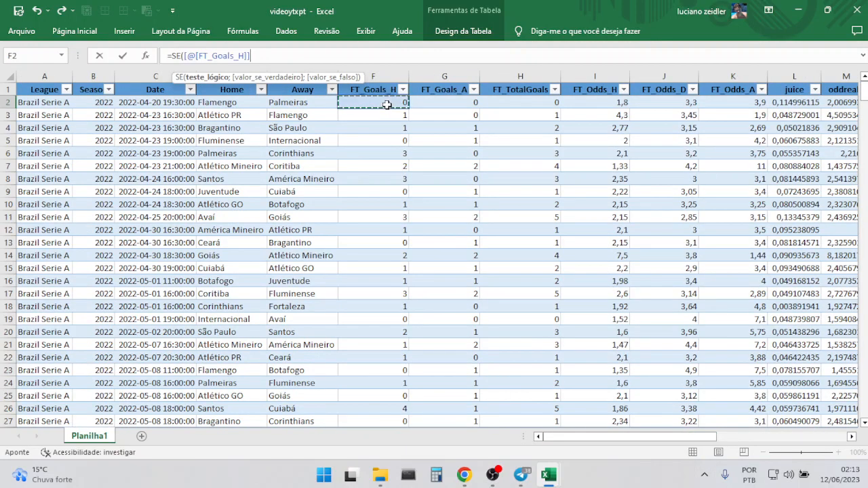
text(>)
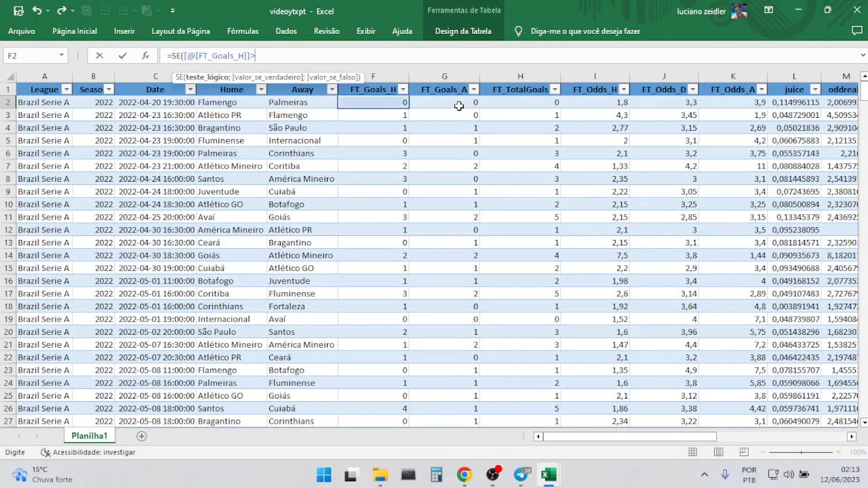
click(456, 102)
text(;)
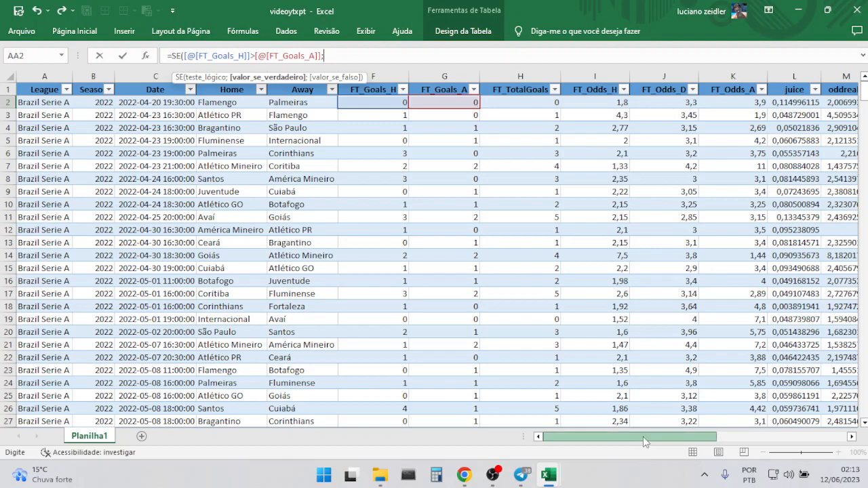
click(591, 104)
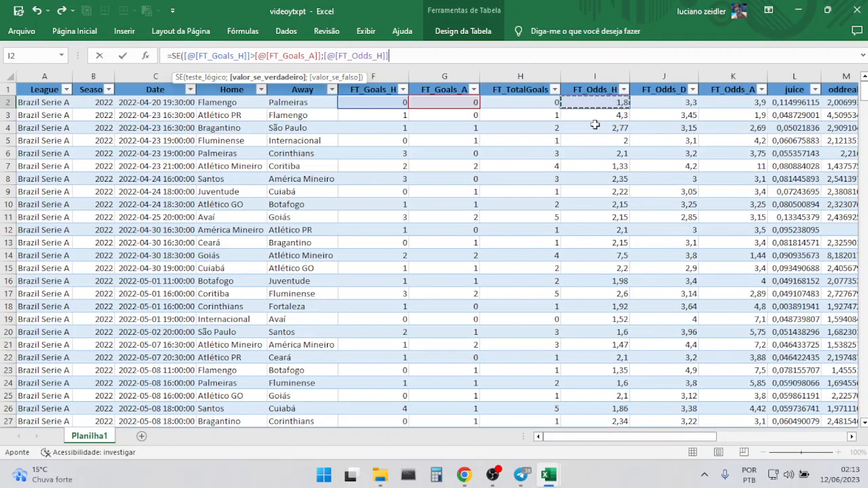
text(-1;)
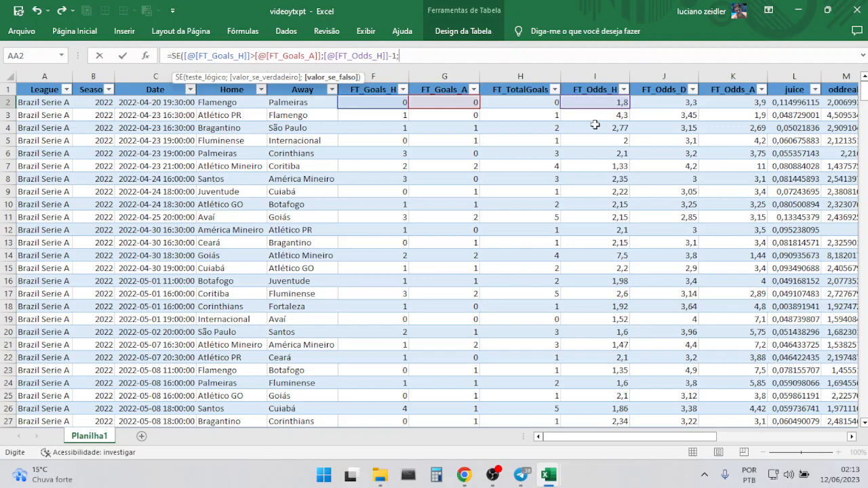
text(-1))
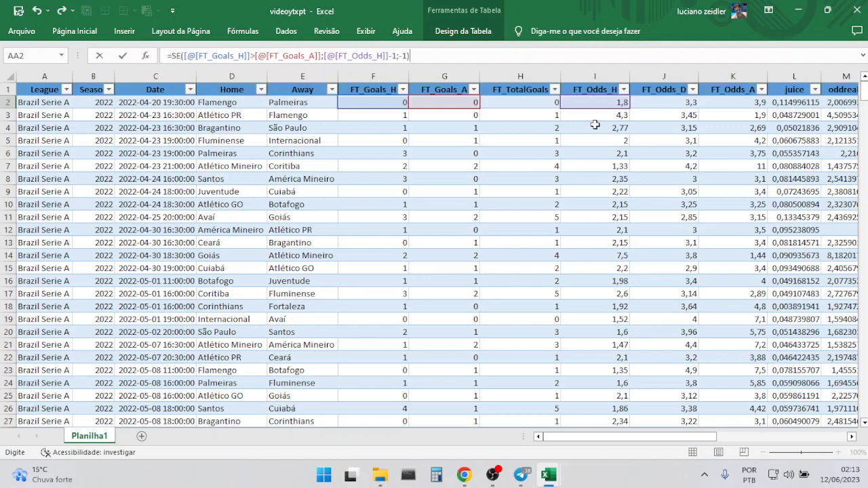
key(Return)
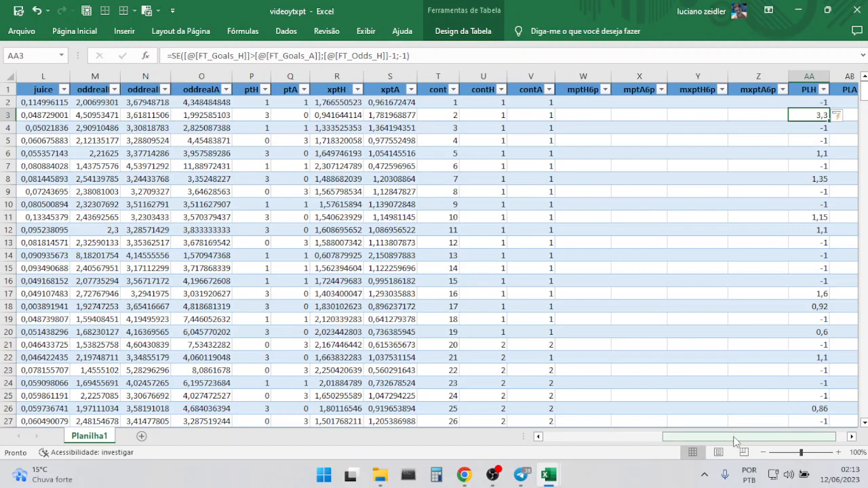
Copy the PLH formula from cell AA2 into the PLA cell AB2
drag(736, 442, 578, 442)
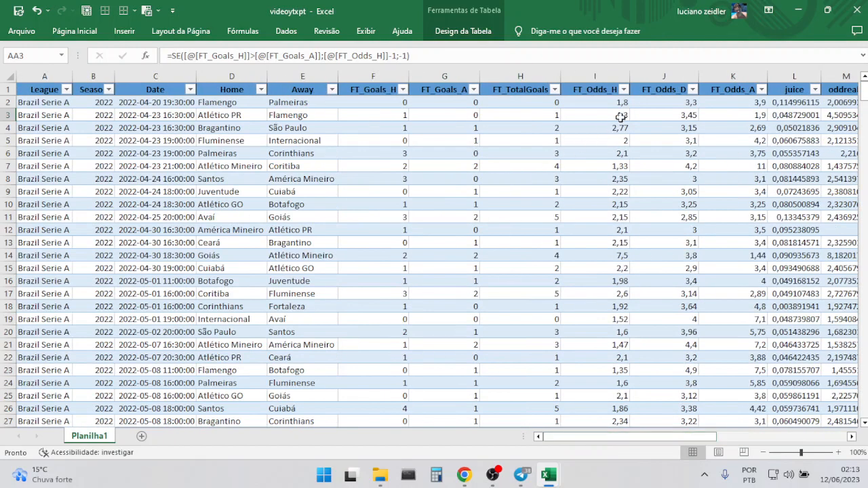
drag(619, 437, 751, 444)
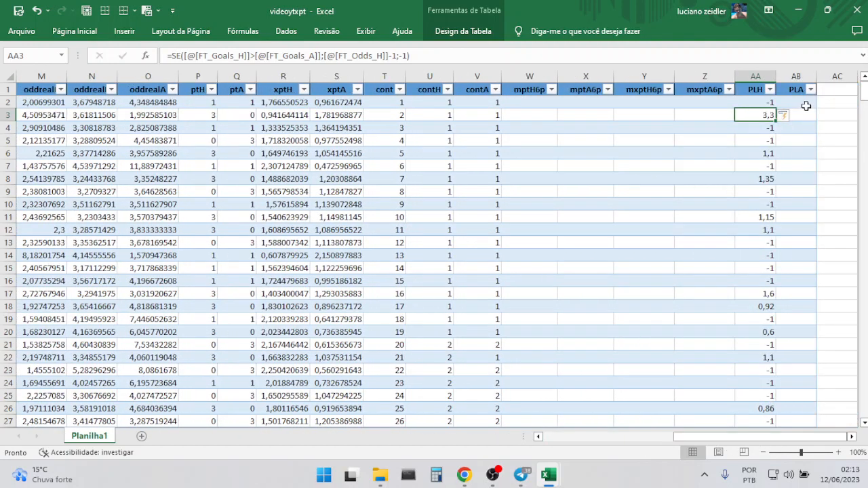
click(763, 102)
drag(407, 56, 164, 57)
key(Escape)
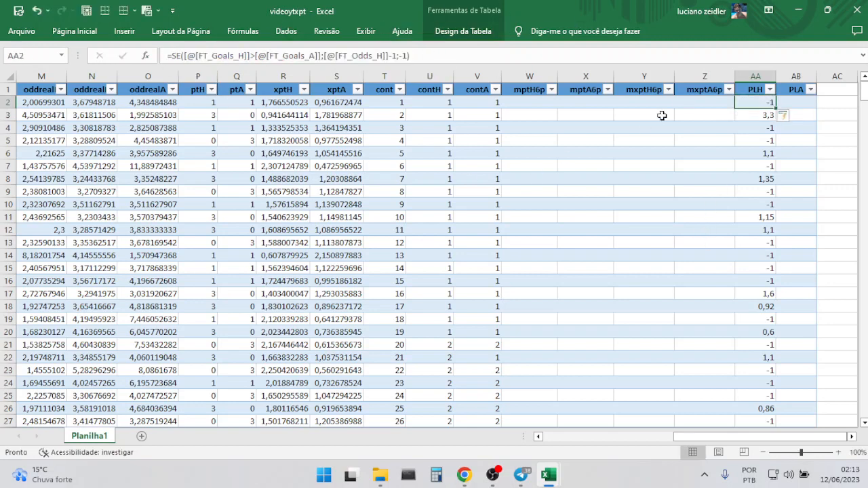
click(797, 101)
key(F2)
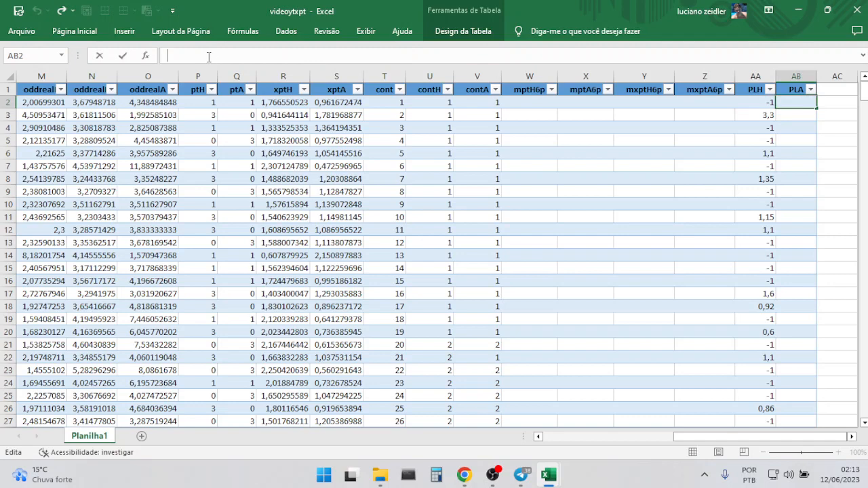
key(ctrl+v)
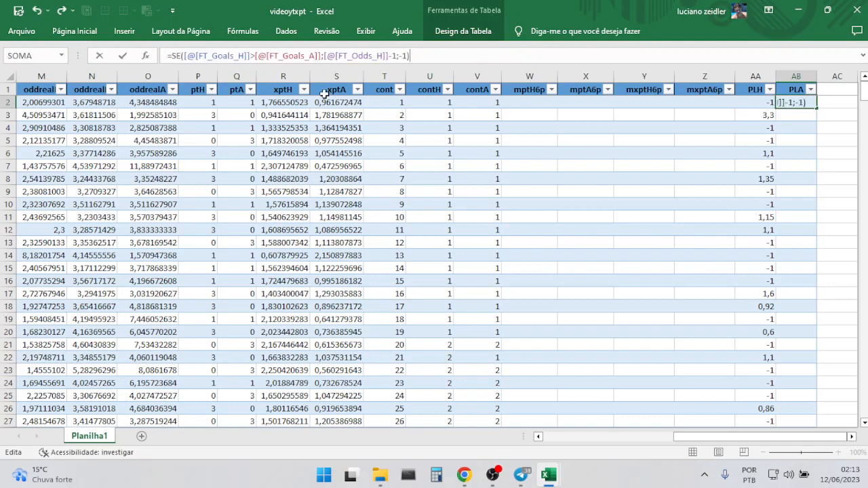
Adapt the formula in AB2 to =SE([@[FT_Goals_H]]<[@[FT_Goals_A]];[@[FT_Odds_A]]-1;-1) and fill the PLA column
click(256, 56)
key(BackSpace)
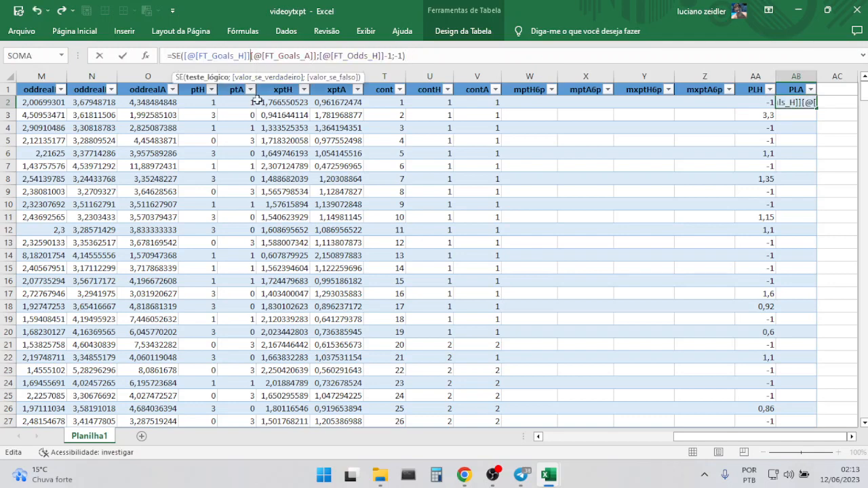
text(<)
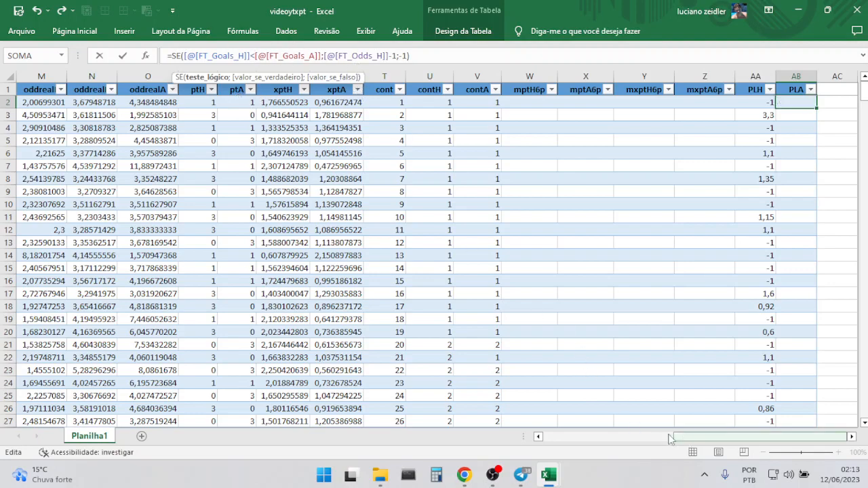
drag(686, 437, 512, 425)
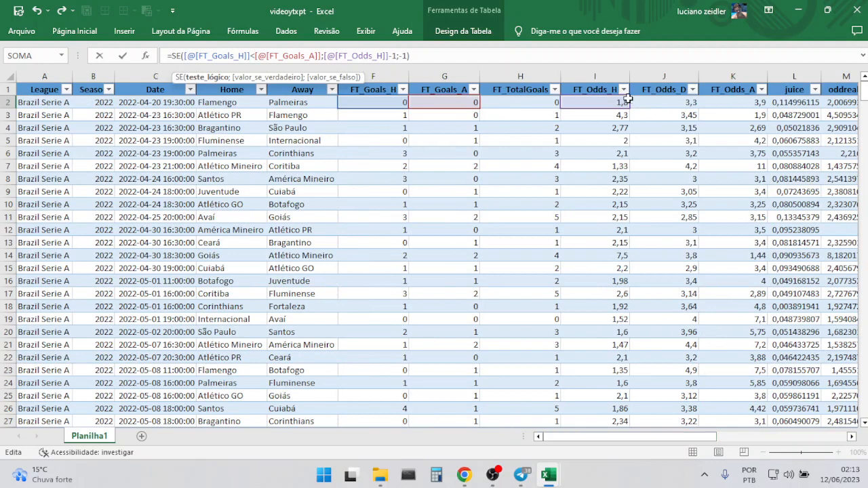
double_click(357, 55)
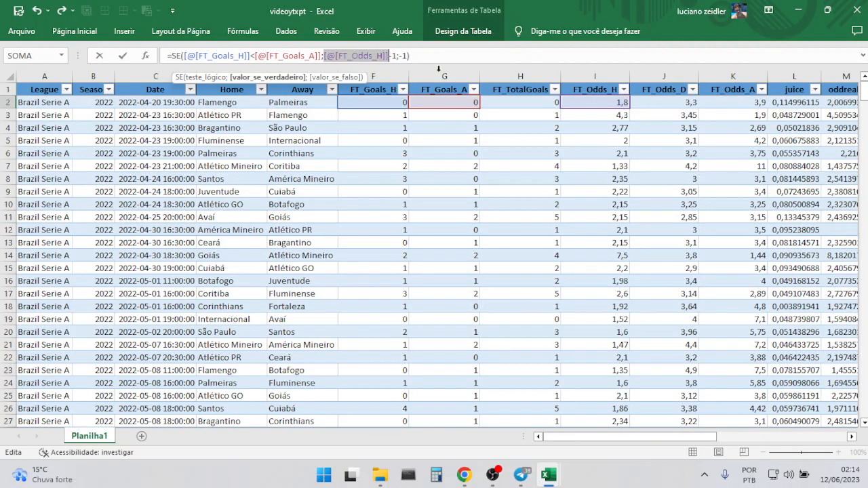
click(745, 102)
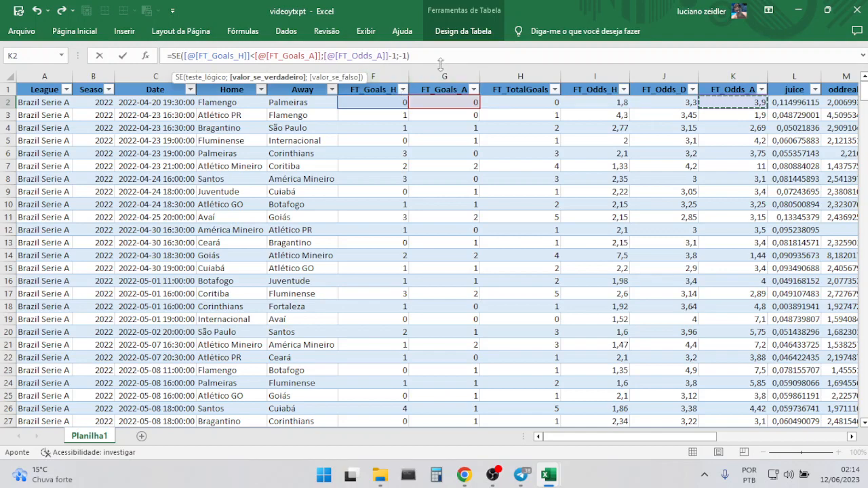
key(Return)
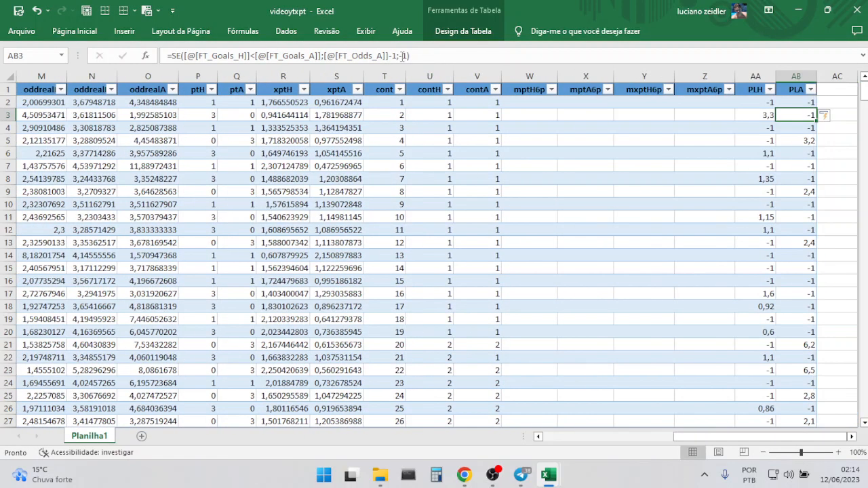
Compare the PLH and PLA results of individual matches, including rows 7 and 10
click(759, 115)
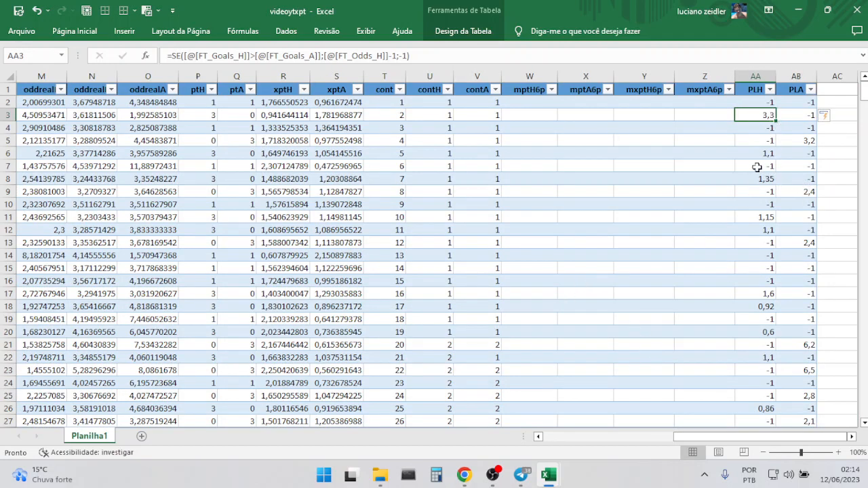
drag(755, 166, 787, 166)
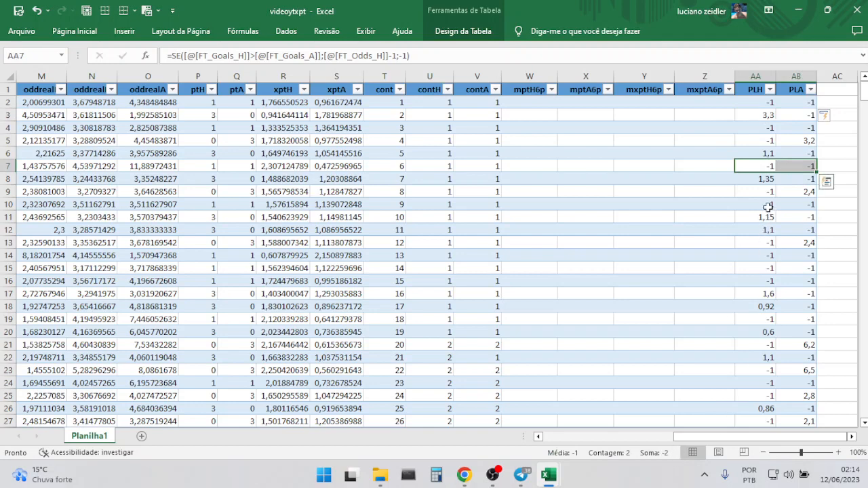
drag(767, 204, 795, 205)
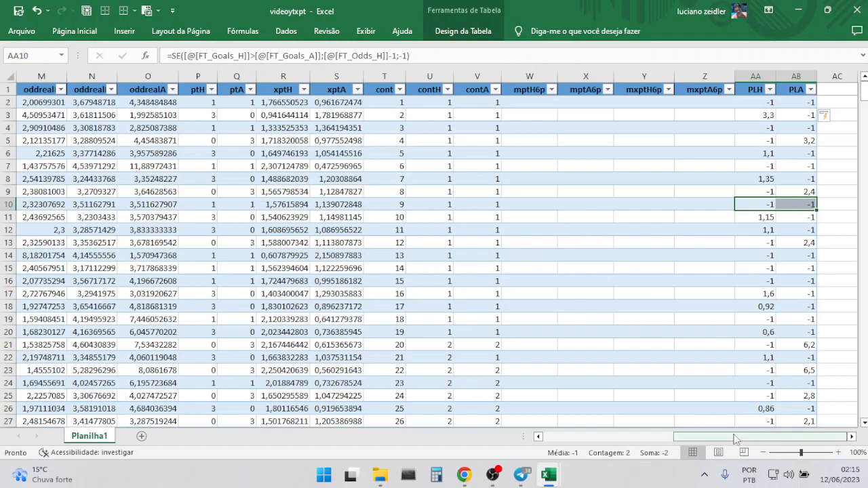
mouse_move(707, 441)
mouse_down()
mouse_move(569, 434)
mouse_move(707, 438)
mouse_up()
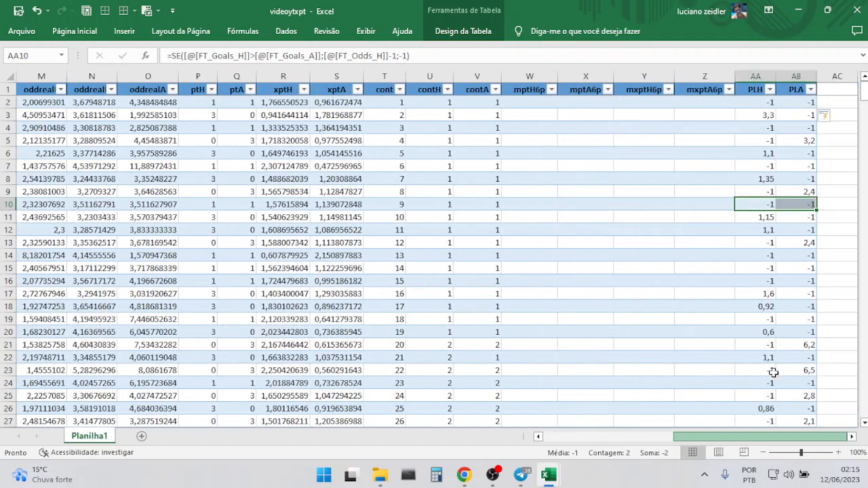
Create a pivot table on a new sheet from the match data in columns A to AB
drag(802, 76, 3, 76)
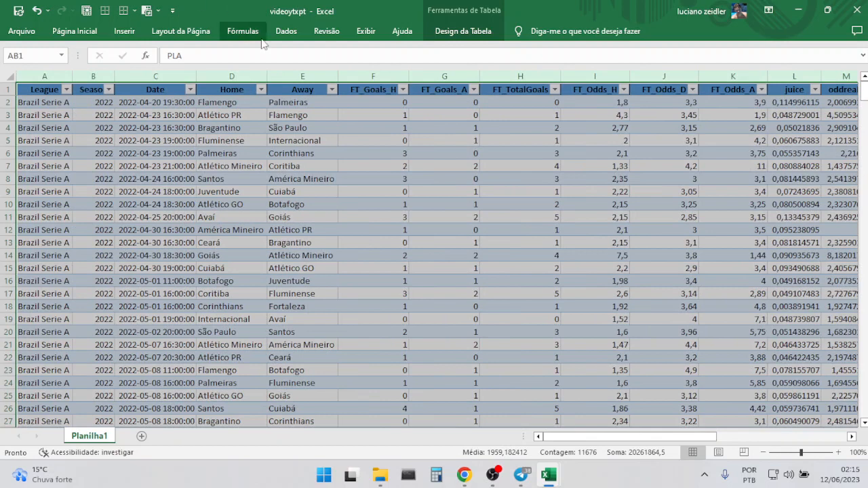
click(123, 33)
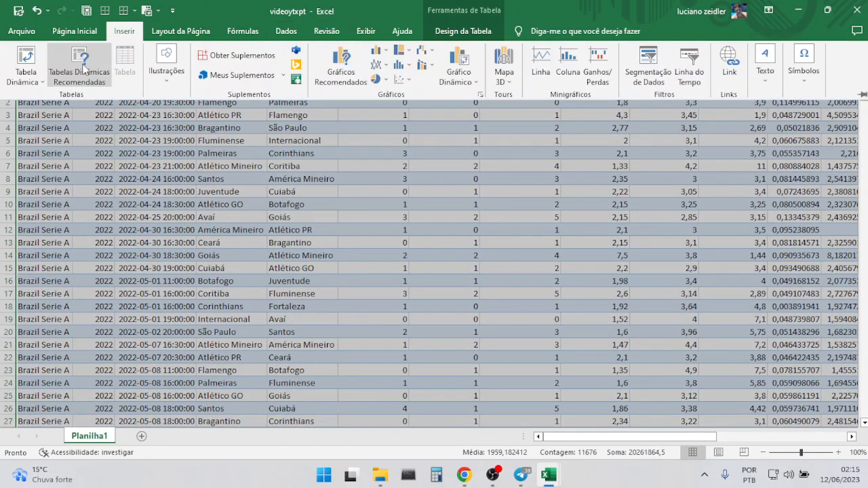
click(32, 64)
click(468, 347)
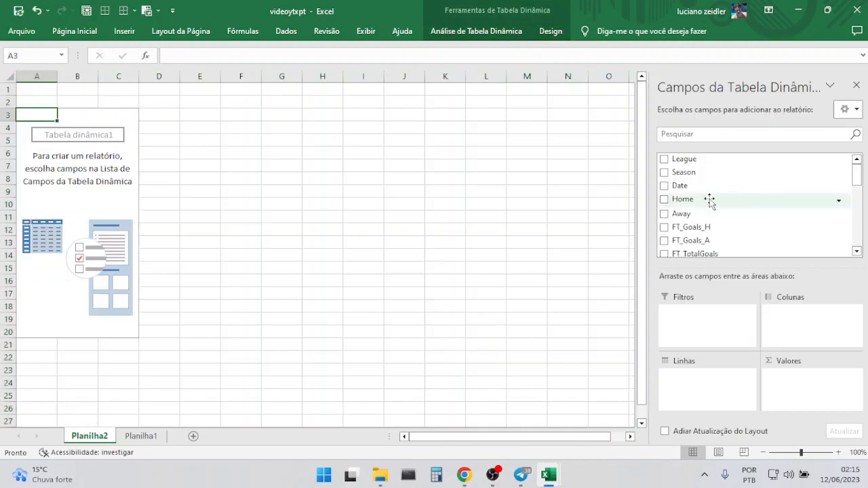
Add cont to the pivot table's rows, and mptH6p and mxptH6p to its values
drag(859, 180, 859, 242)
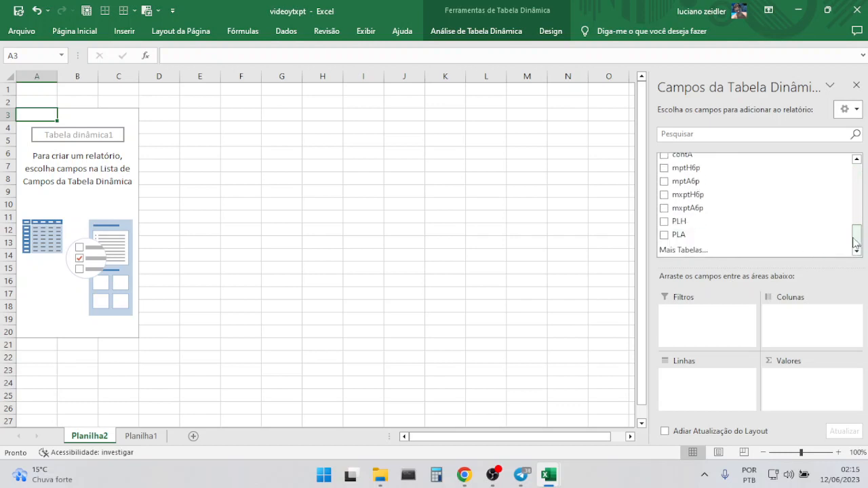
drag(859, 237, 859, 231)
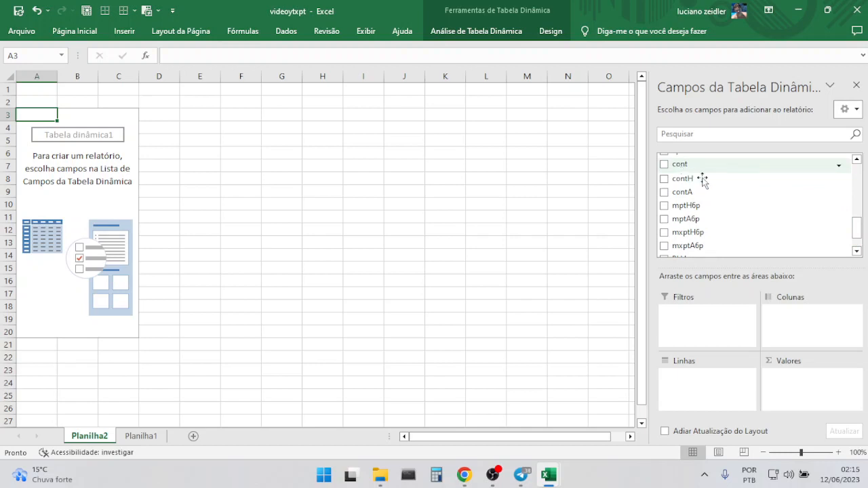
drag(680, 167, 678, 398)
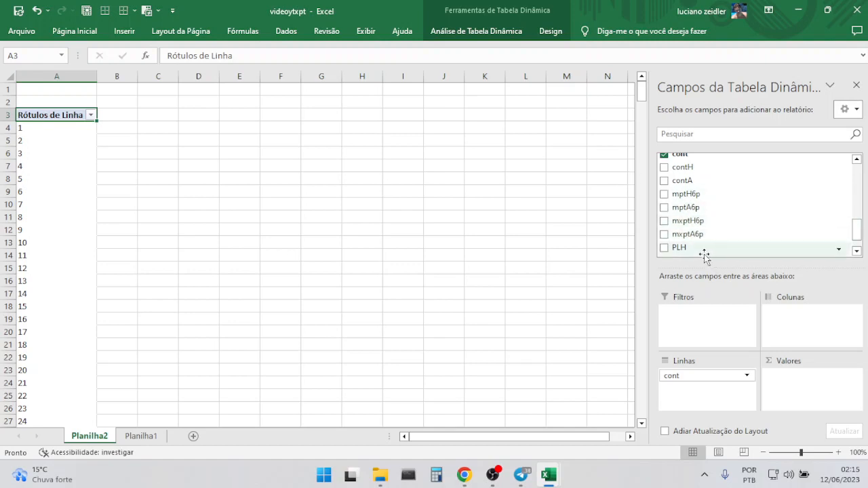
drag(694, 194, 802, 378)
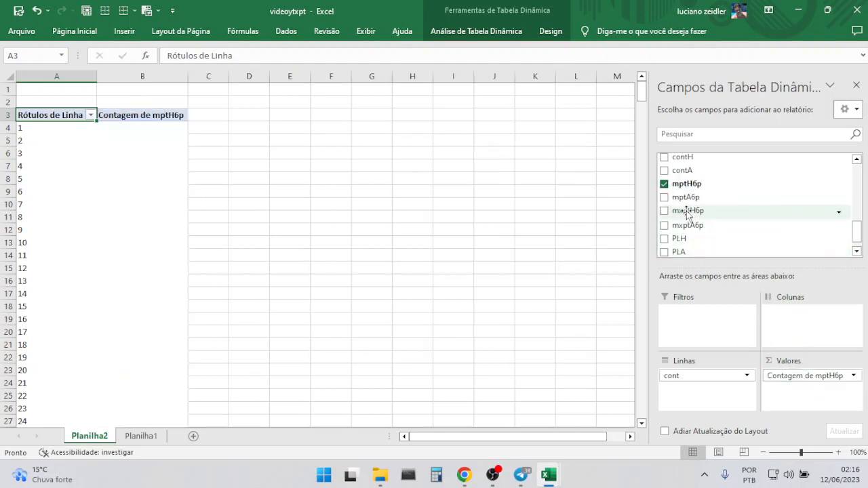
drag(687, 212, 795, 387)
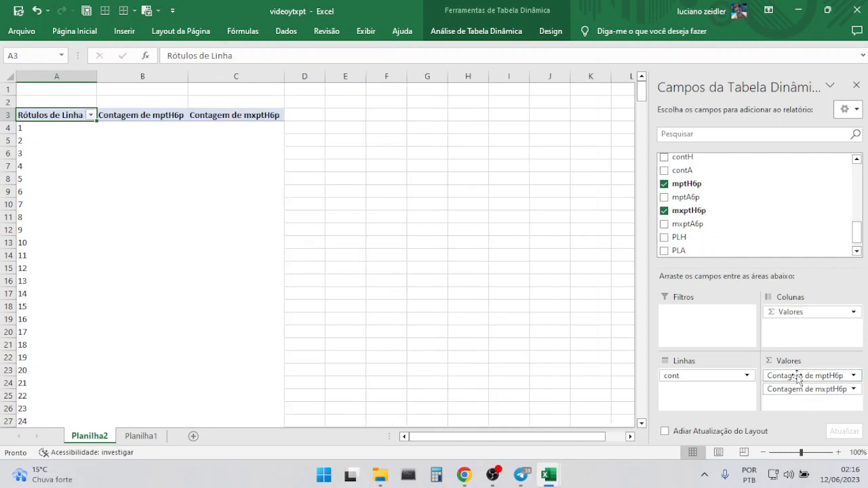
Summarize both pivot value fields, mptH6p and mxptH6p, by Soma (sum)
click(799, 377)
click(741, 359)
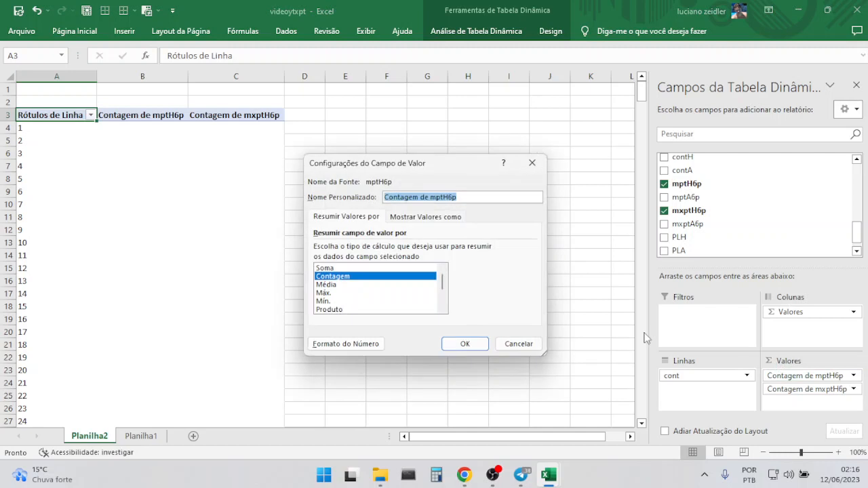
click(325, 268)
click(465, 344)
click(799, 391)
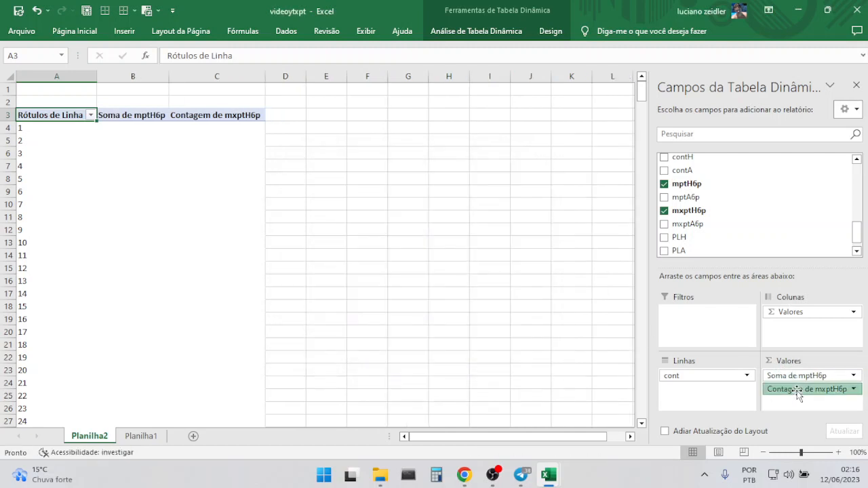
click(741, 373)
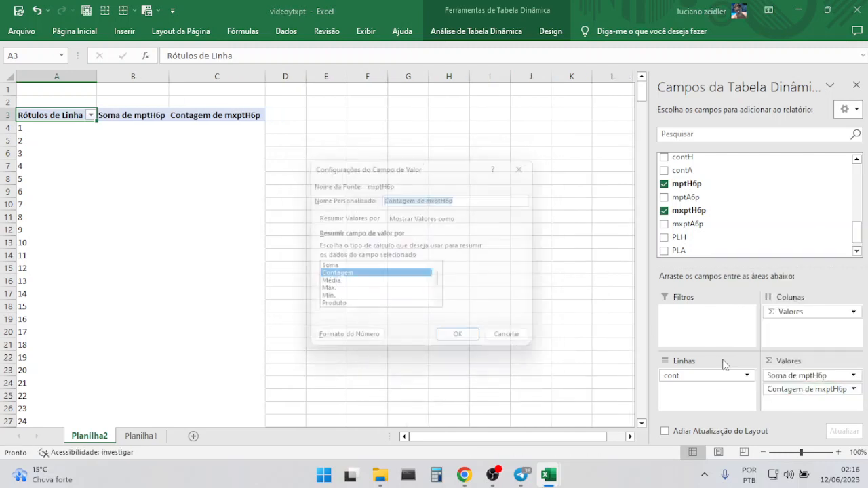
click(324, 269)
click(464, 344)
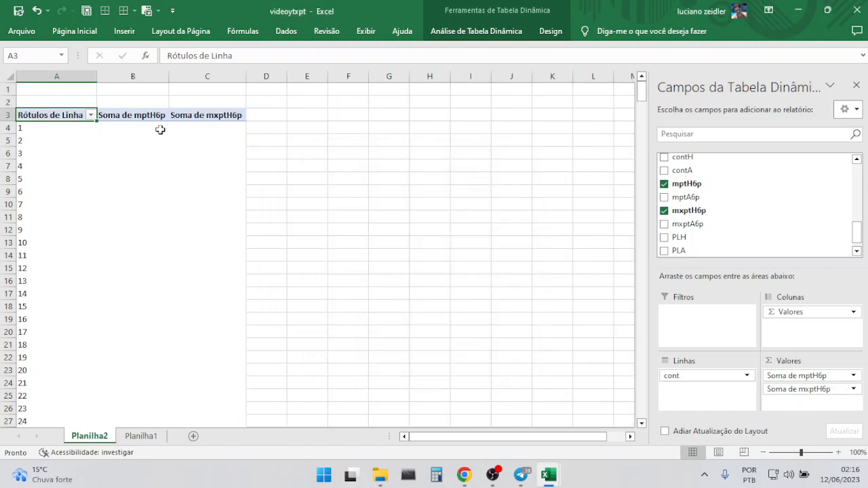
Insert a line chart from the pivot values in B102:C433, leaving out the (vazio) and Total Geral rows
scroll(643, 95, down, 1)
drag(643, 95, 608, 167)
drag(147, 204, 196, 204)
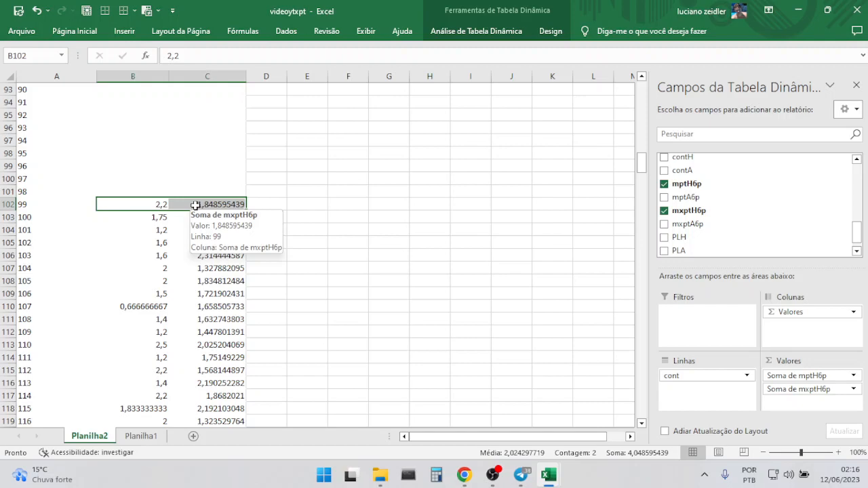
key(ctrl+shift+Down)
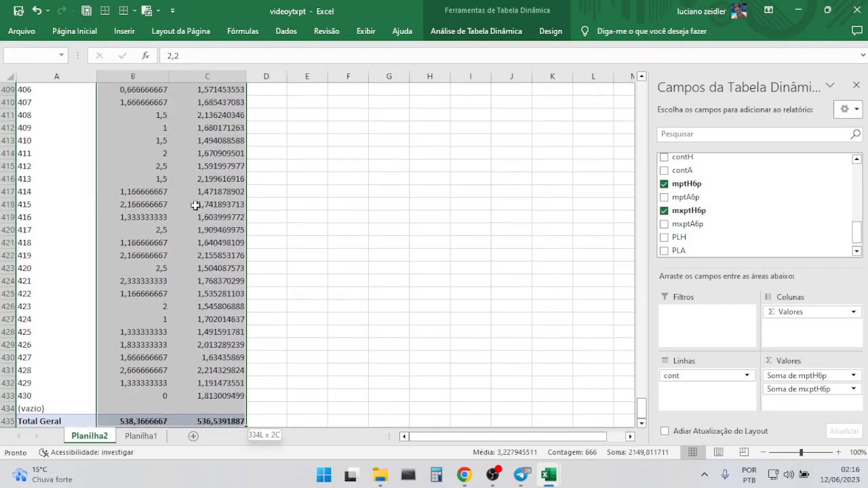
key(shift+Up)
key(shift+Up)
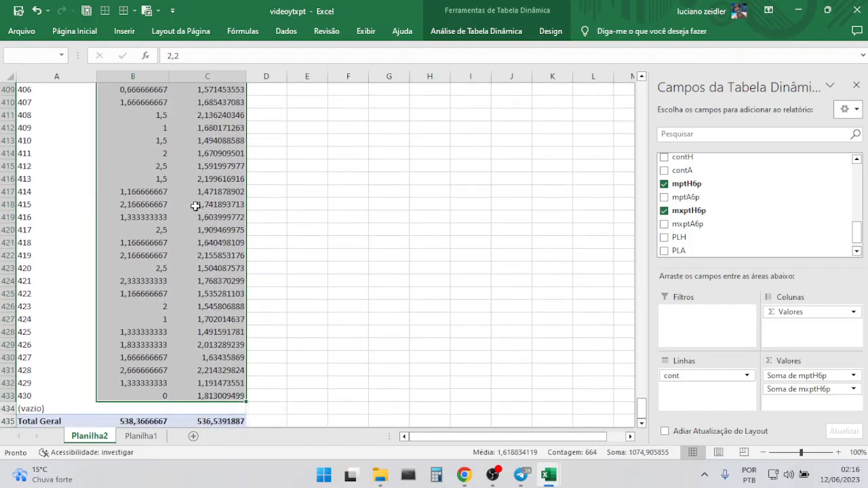
click(124, 31)
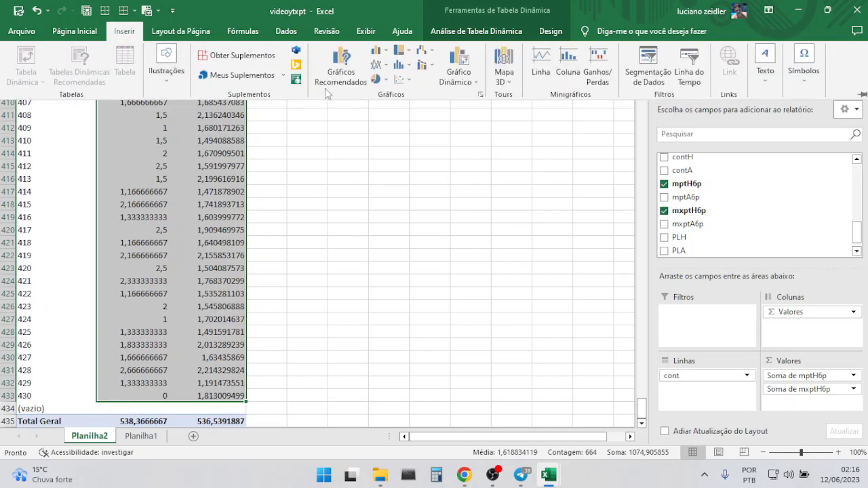
click(378, 64)
click(387, 109)
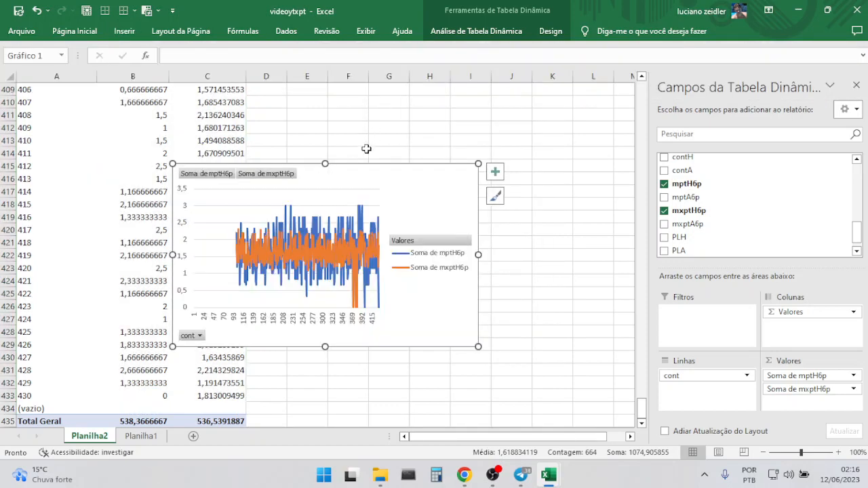
Delete the pivot chart's legend and hide all of its field buttons
click(429, 256)
key(Delete)
right_click(256, 175)
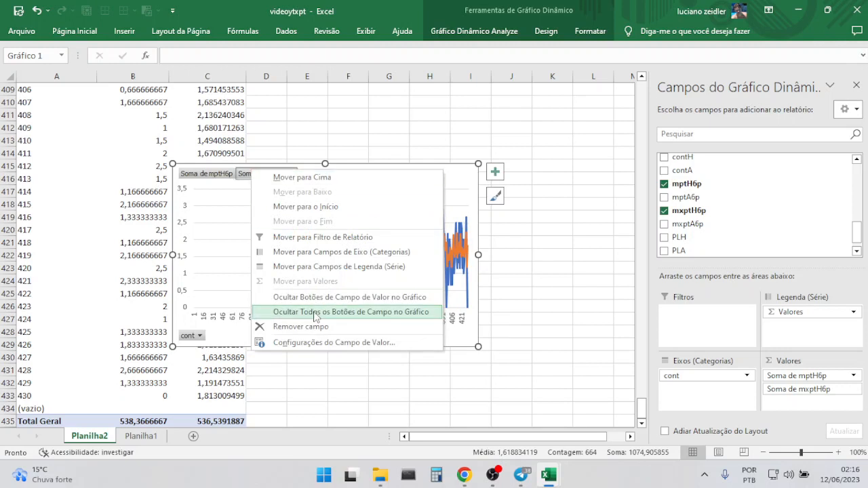
click(315, 314)
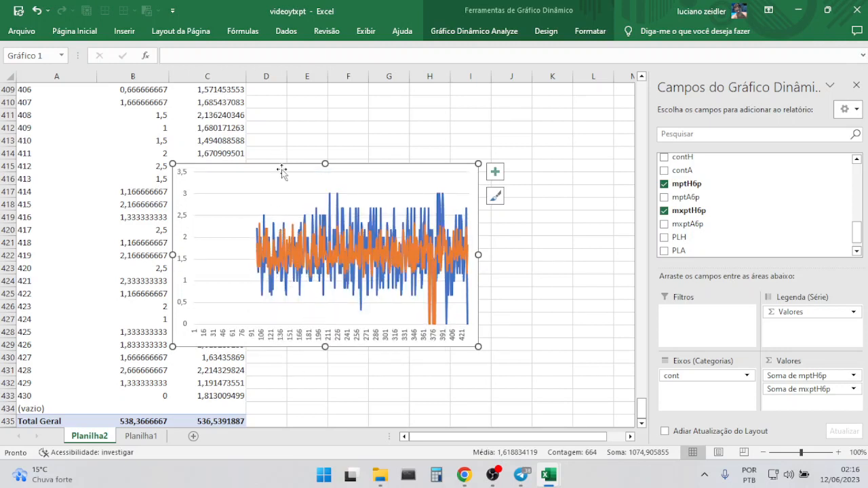
key(ctrl+q)
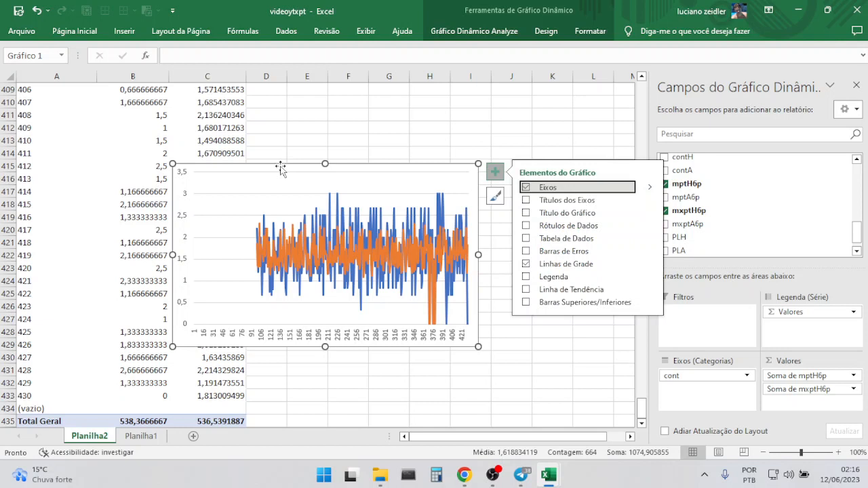
Move the pivot chart from the end of the table to cell D2 and close the pivot field list
key(ctrl)
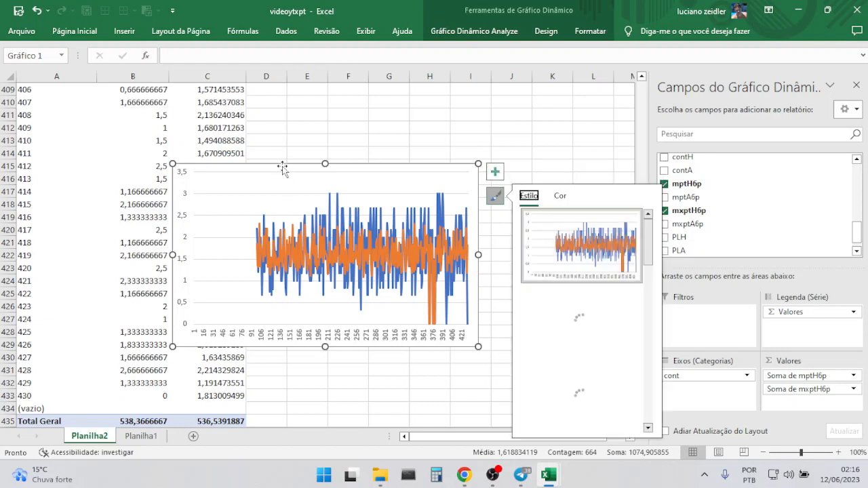
key(Delete)
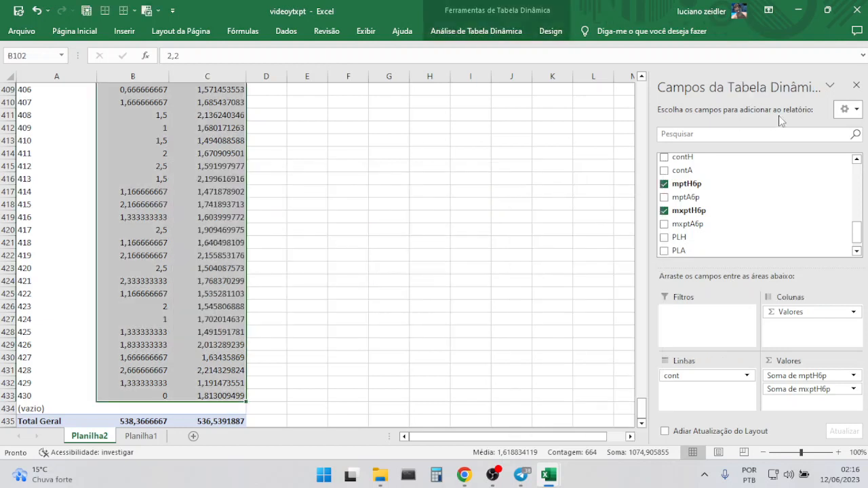
click(856, 84)
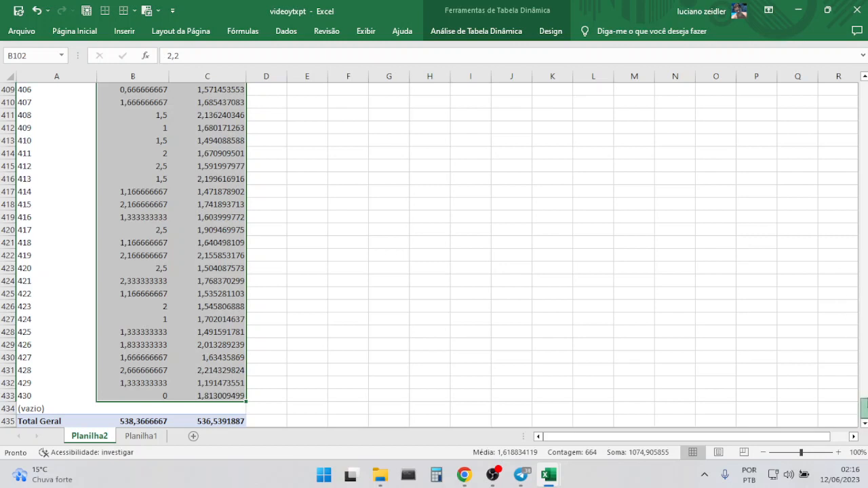
drag(864, 406, 864, 92)
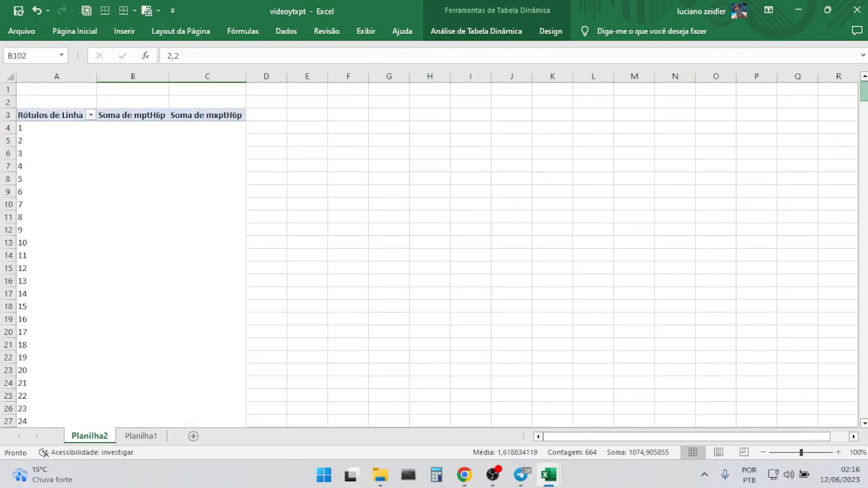
click(266, 104)
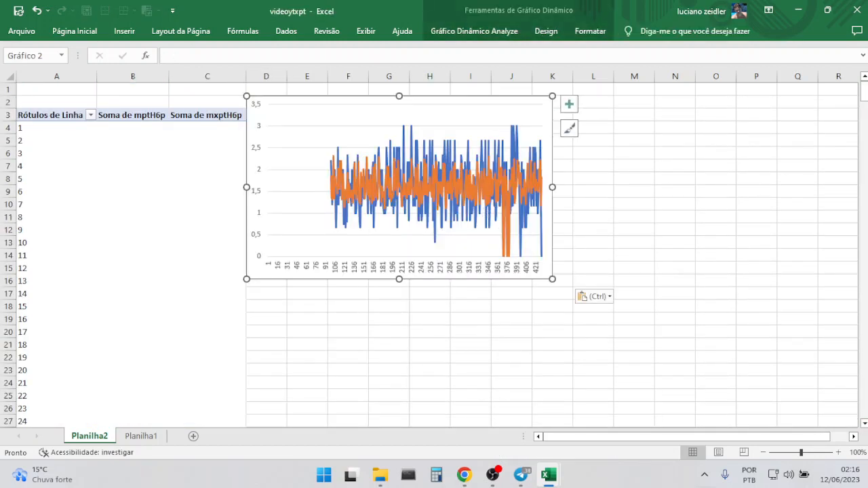
Zoom the sheet to 90%, hide the formula bar, and enlarge the chart to span about columns D to T down to row 21
click(761, 452)
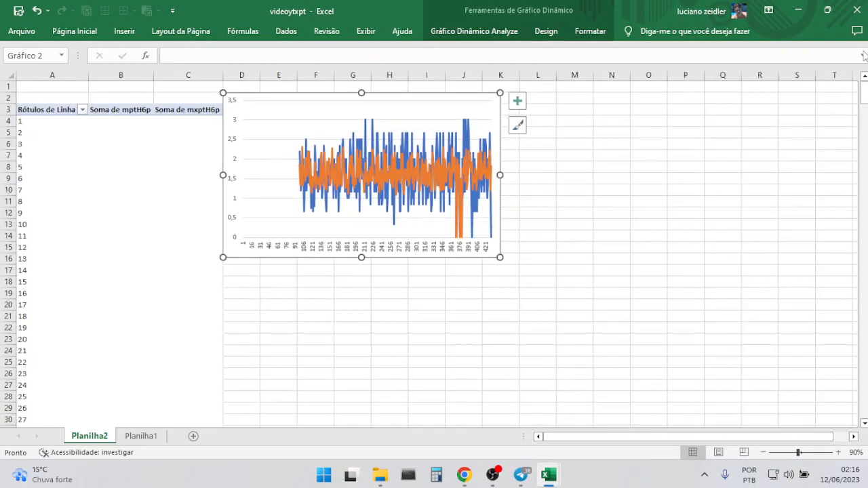
click(366, 31)
click(288, 55)
drag(499, 145, 847, 139)
drag(536, 228, 532, 294)
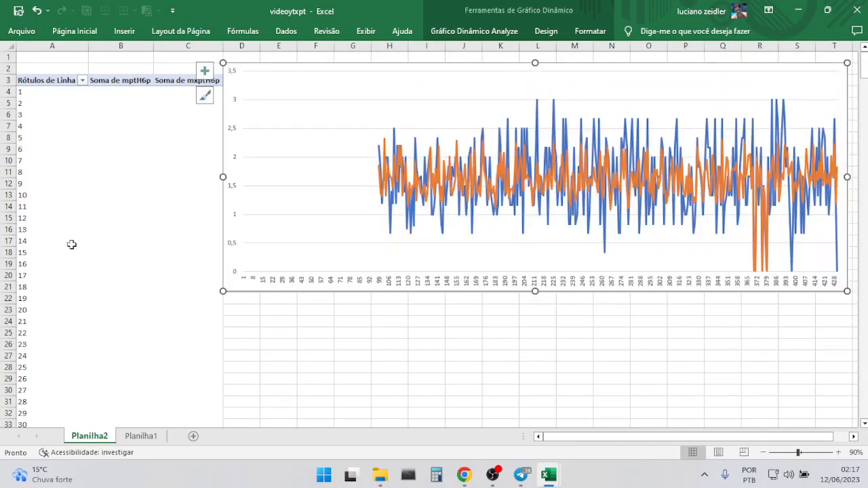
Insert a slicer for the Home field and place it just below the pivot chart
click(27, 245)
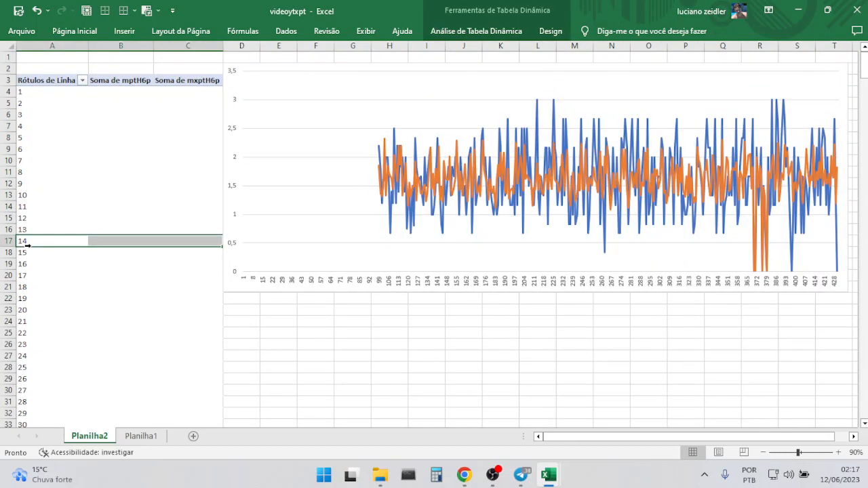
click(519, 31)
click(392, 53)
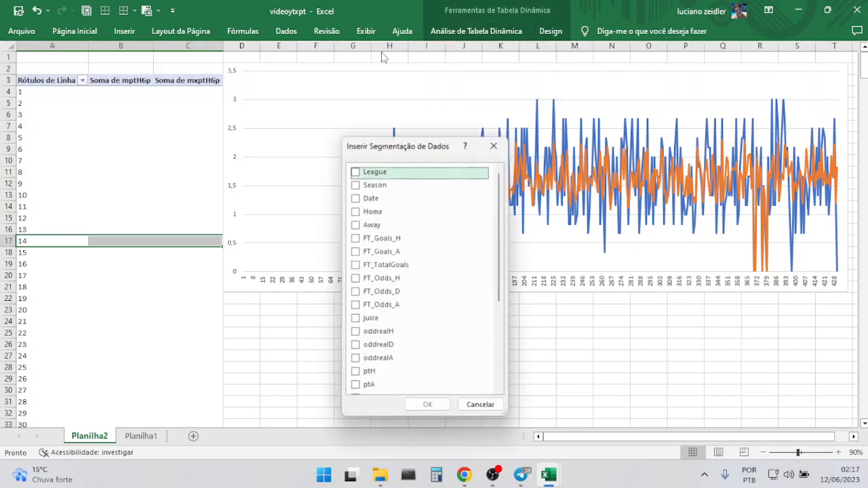
click(355, 172)
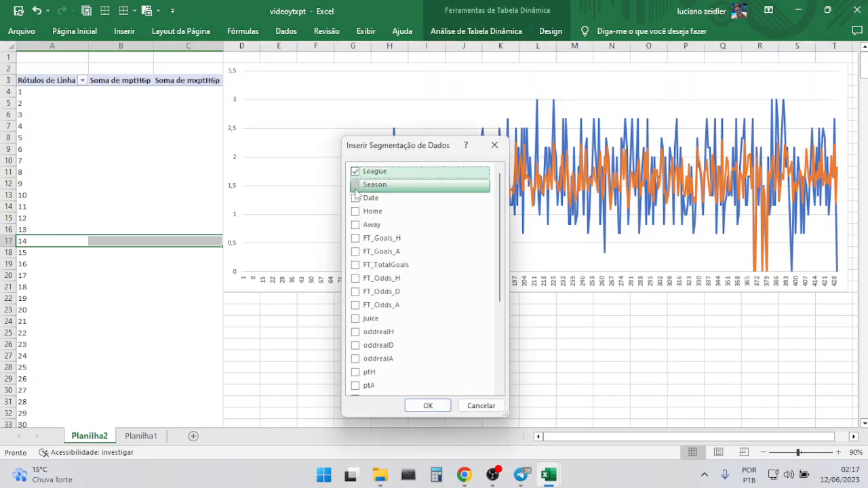
click(356, 211)
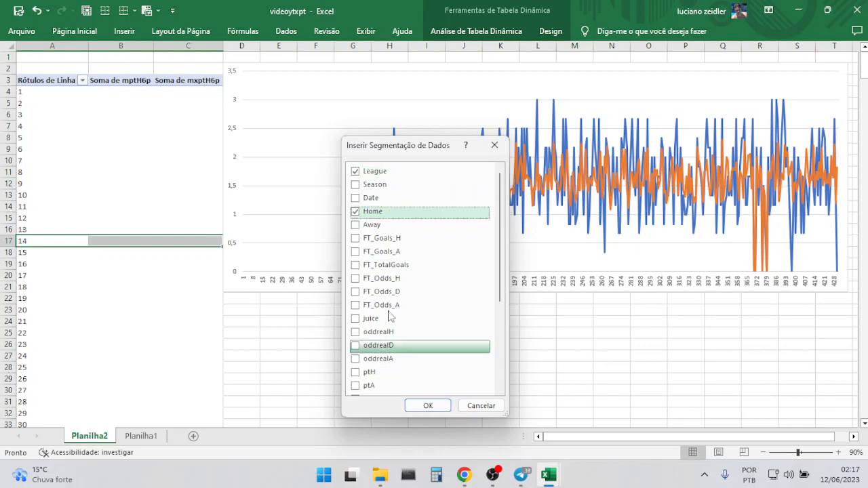
click(355, 172)
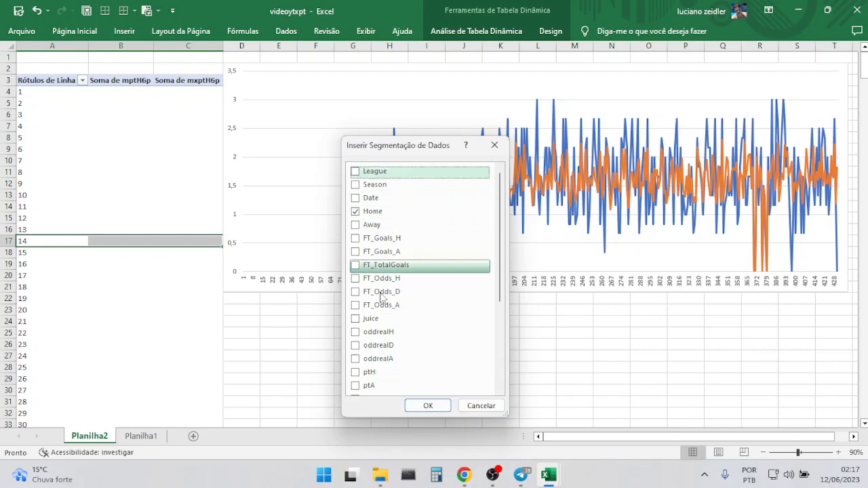
click(421, 406)
drag(420, 173, 284, 299)
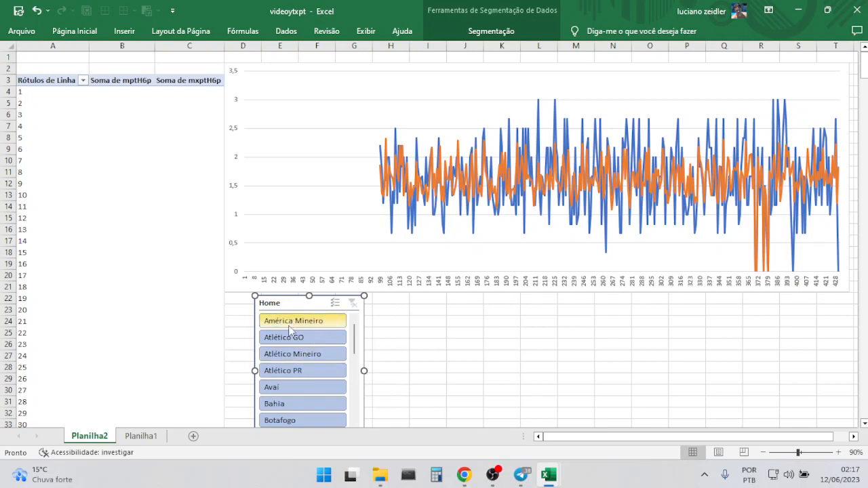
Filter the pivot table and chart to Atlético Mineiro with the Home slicer
click(286, 364)
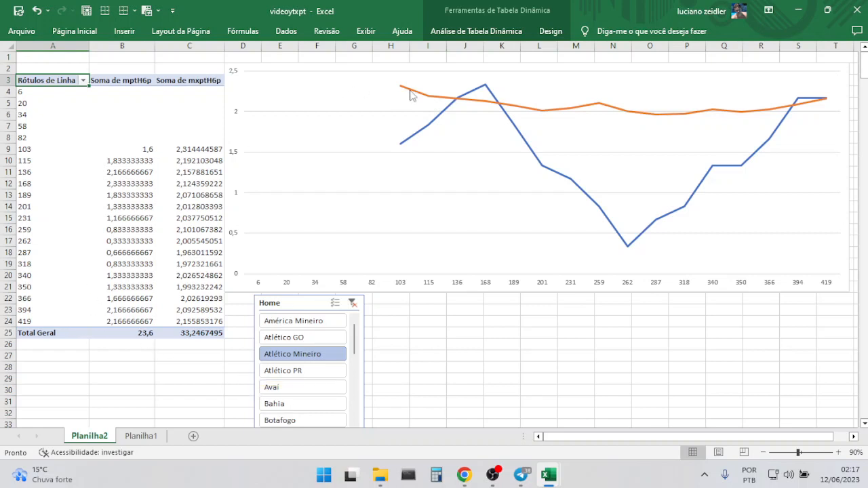
mouse_move(413, 94)
mouse_move(406, 145)
Examine Atlético Mineiro's mptH6p values in B9:B24 and compare the mptH6p and mxptH6p lines along the chart
drag(131, 151, 124, 321)
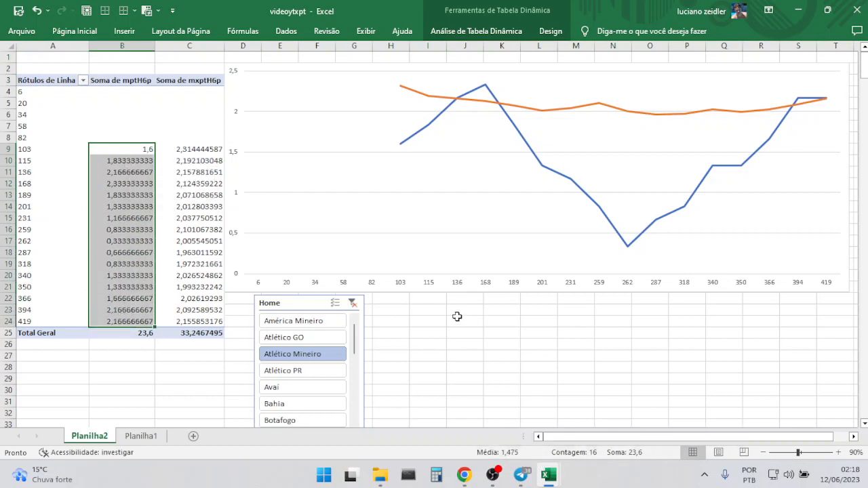
click(501, 379)
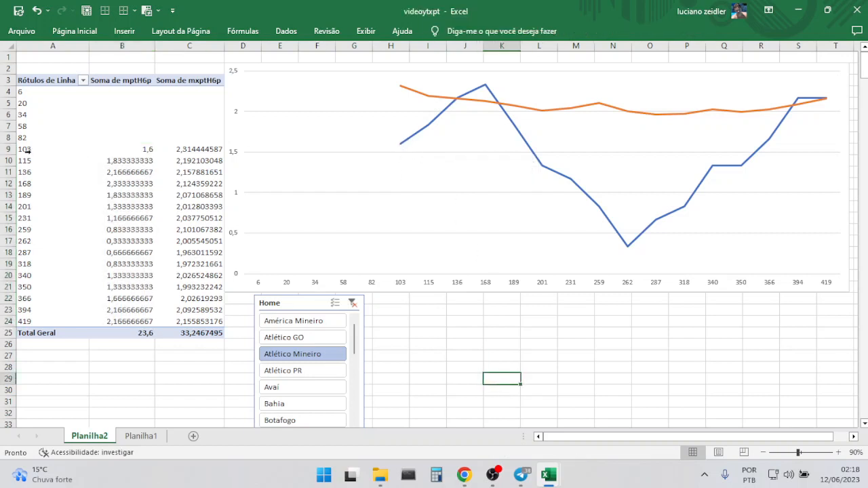
mouse_move(403, 146)
mouse_move(625, 243)
mouse_move(825, 100)
mouse_move(569, 114)
mouse_move(487, 89)
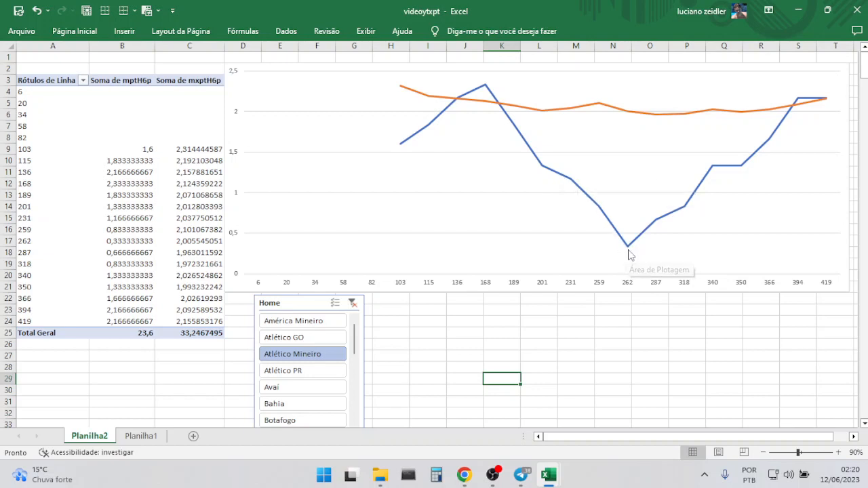
mouse_move(630, 252)
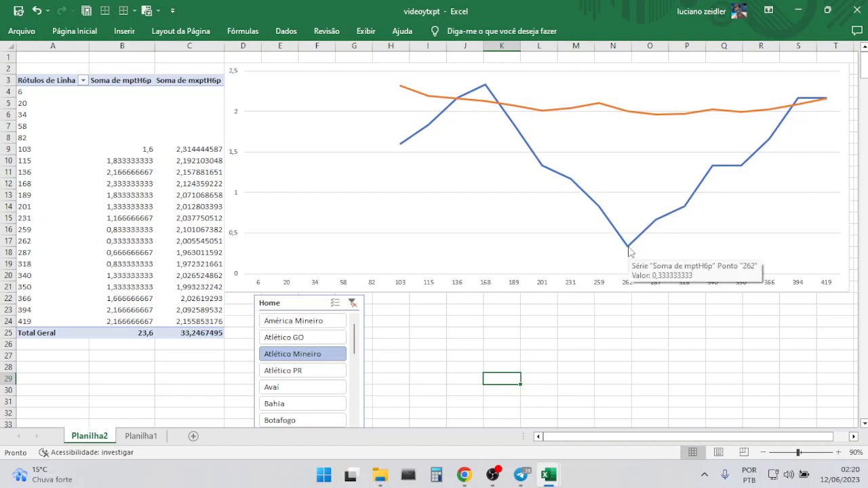
mouse_move(745, 174)
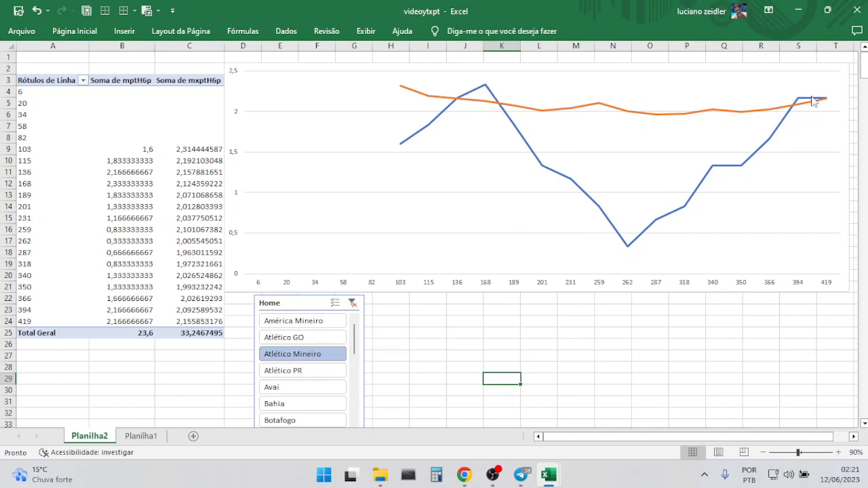
Create another pivot table on a new worksheet from the Planilha1 data in columns A to AB
click(154, 436)
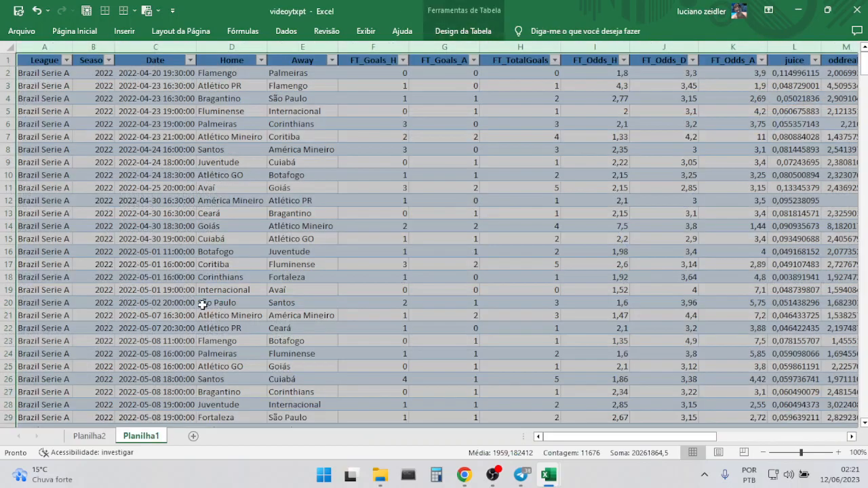
click(122, 32)
click(27, 60)
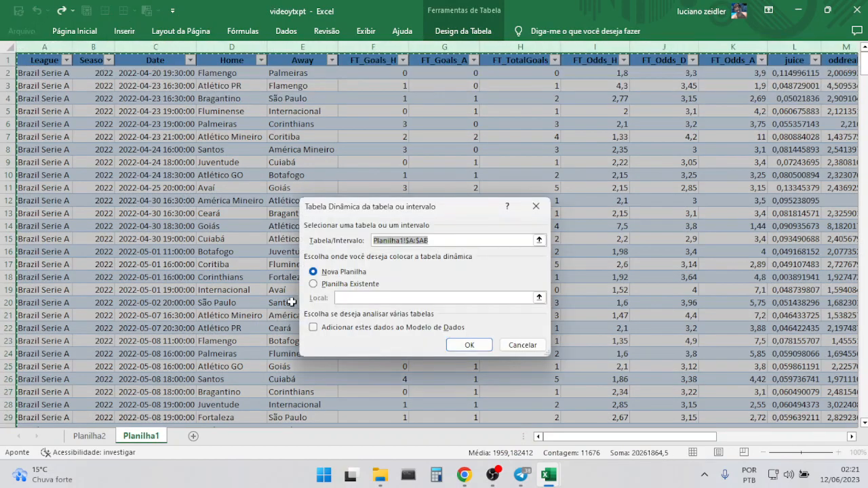
click(449, 345)
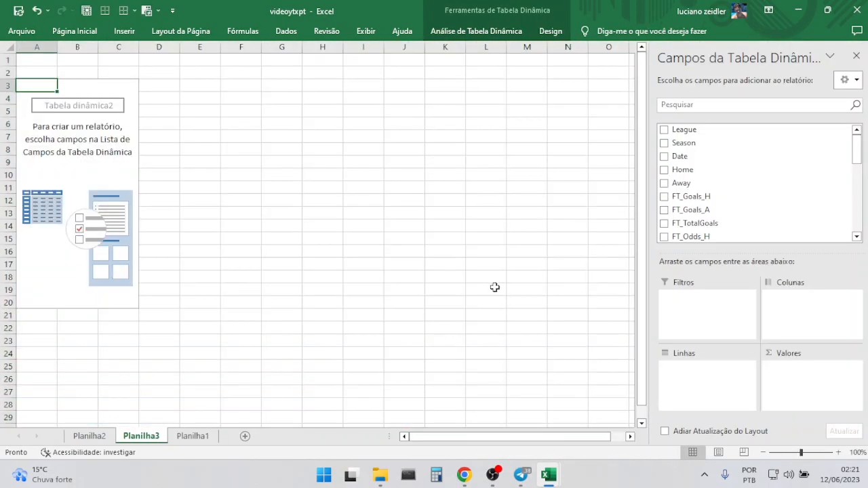
Add cont to the new pivot table's rows and PLH to its values, and close the field list
scroll(816, 172, down, 10)
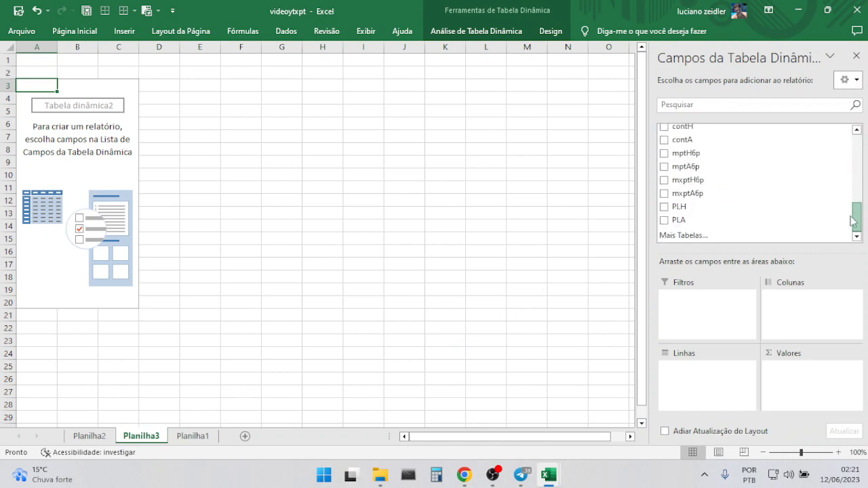
scroll(834, 203, up, 2)
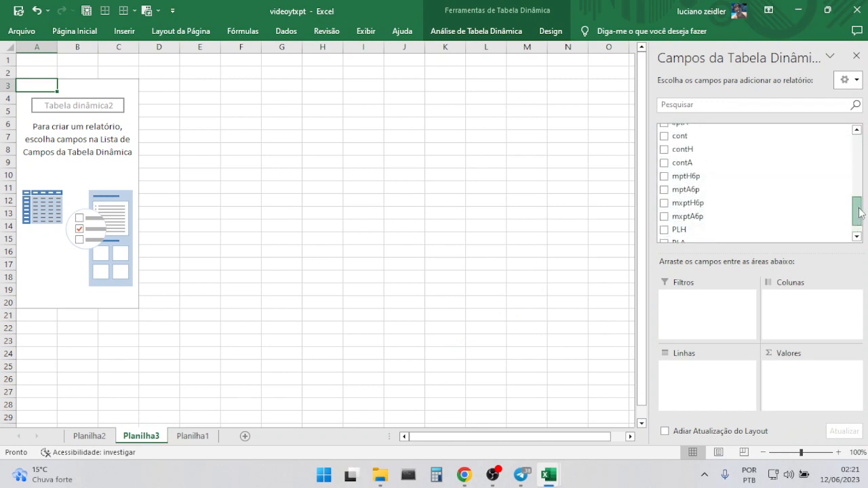
drag(705, 141, 702, 384)
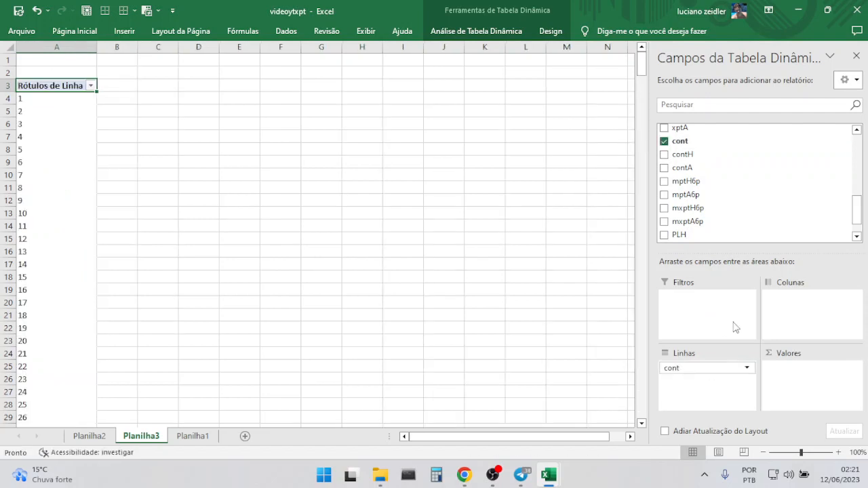
scroll(855, 212, down, 2)
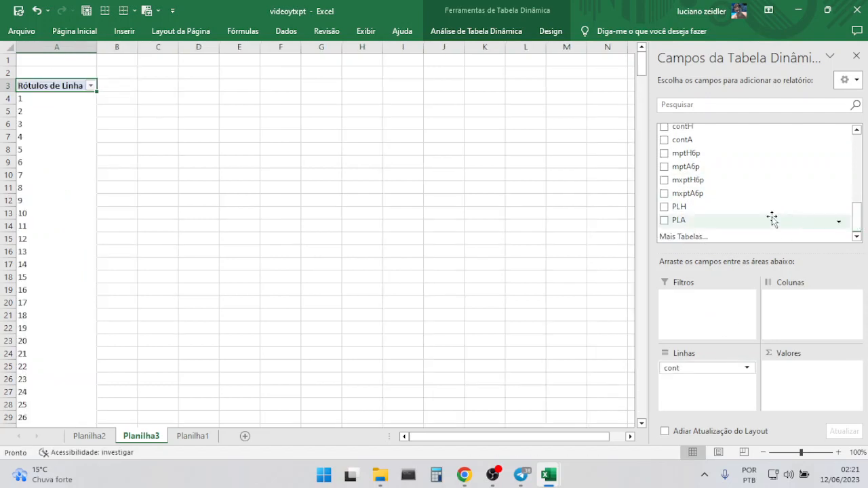
drag(684, 206, 787, 370)
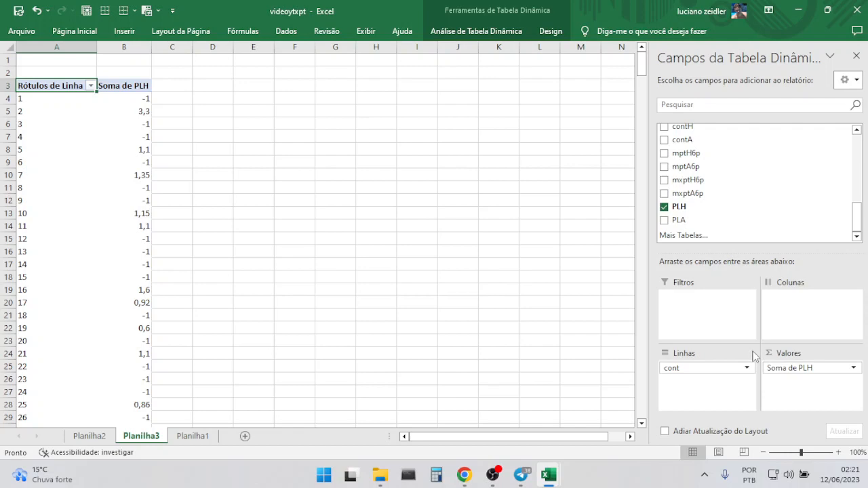
click(856, 55)
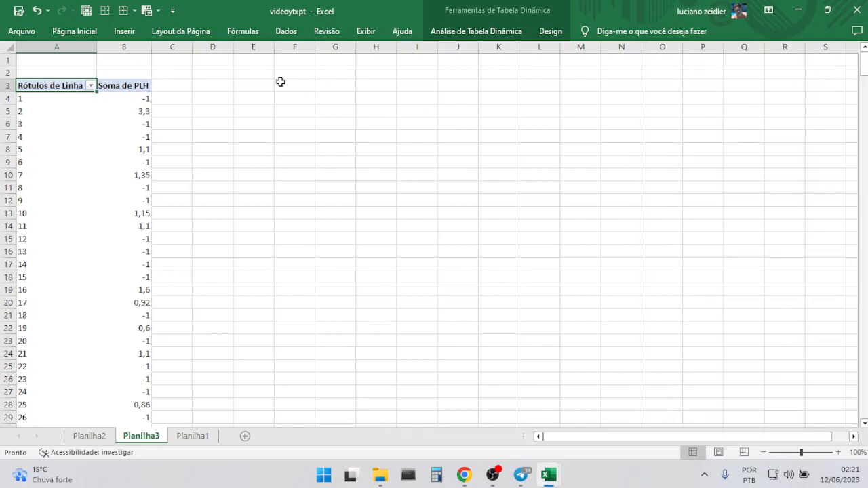
Insert a 2D line chart from the PLH sums in B4:B433, leaving out the (vazio) and Total Geral rows
click(145, 98)
key(ctrl+shift+Down)
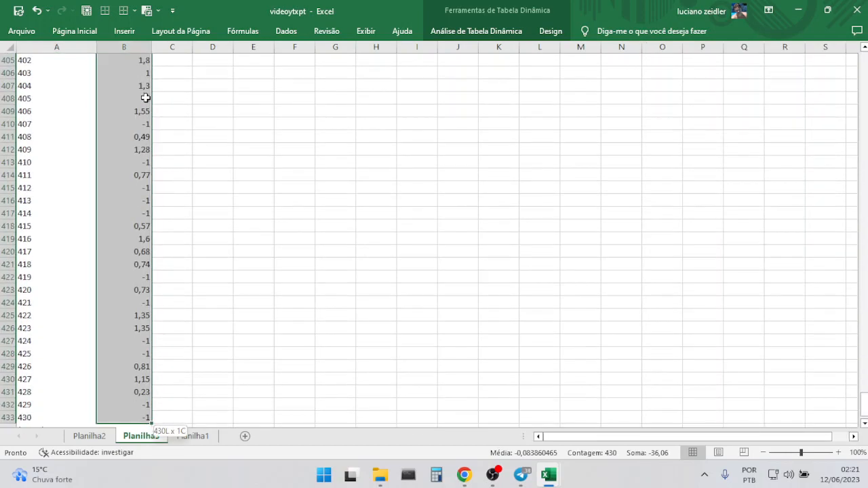
scroll(145, 98, down, 1)
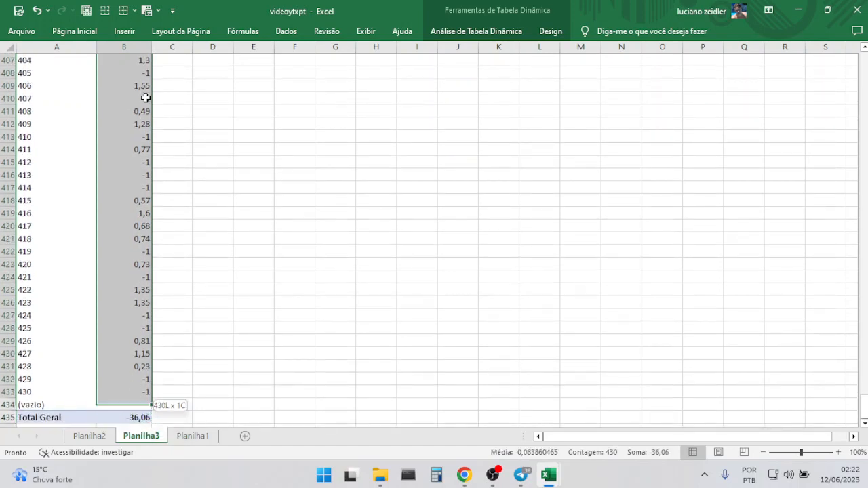
click(124, 31)
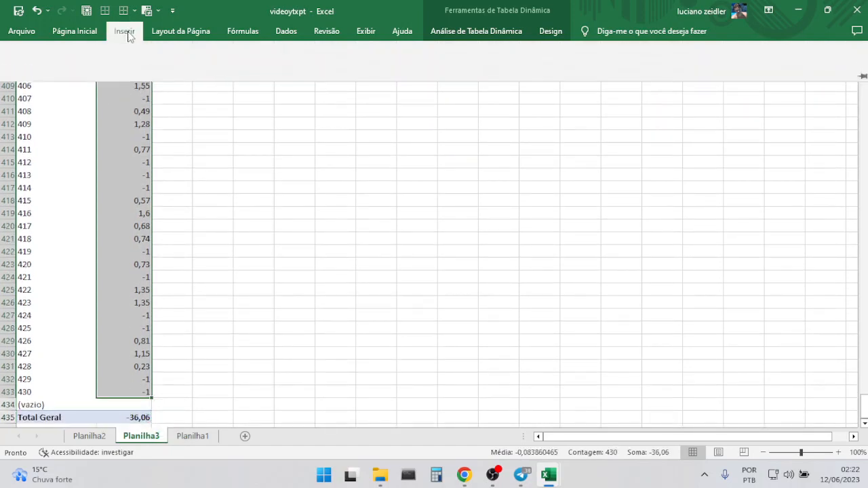
click(377, 65)
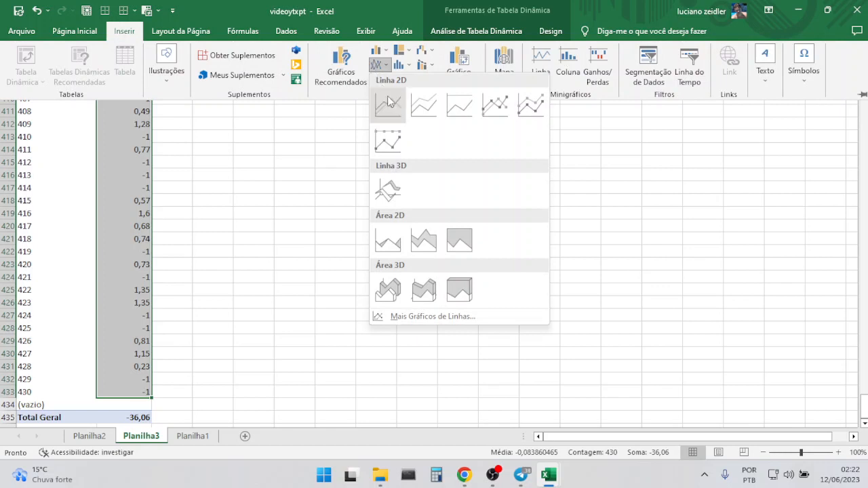
click(388, 106)
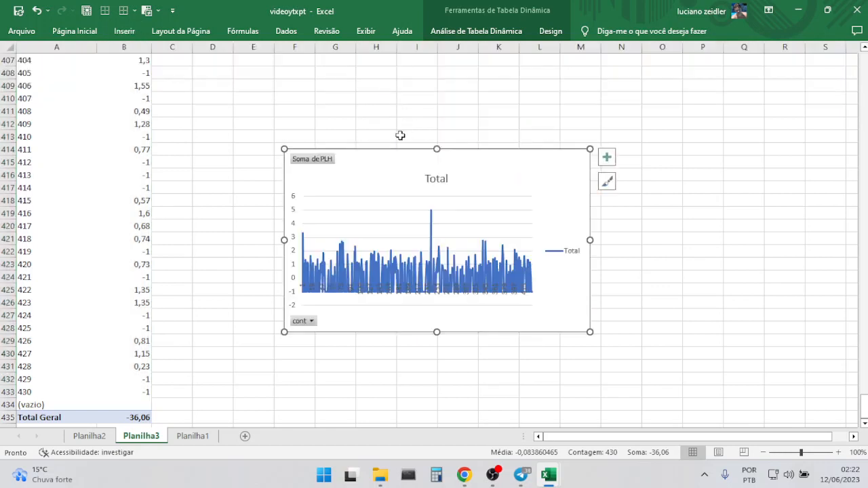
Delete the legend of the PLH chart and hide all of its field buttons
click(568, 255)
key(Delete)
right_click(321, 160)
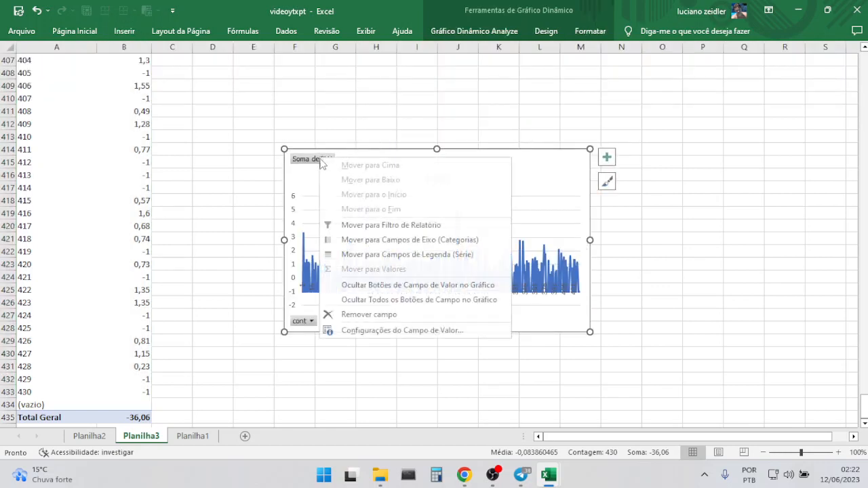
click(379, 301)
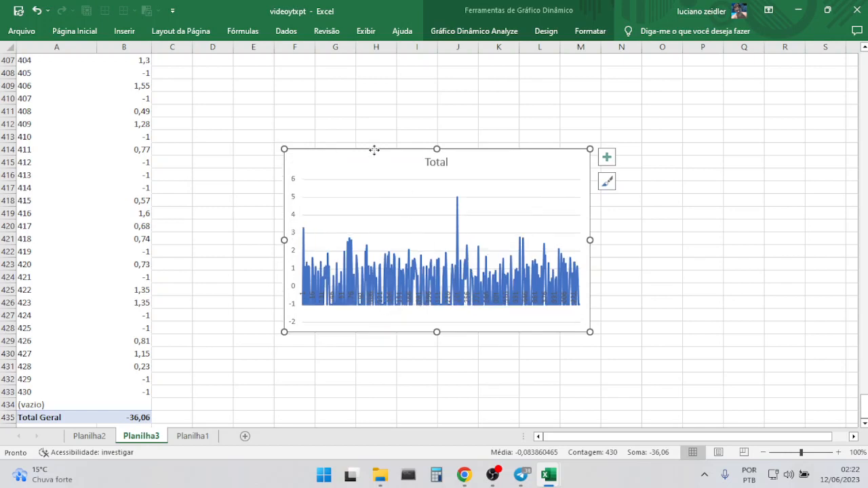
Move the PLH chart to the top of Planilha3 beside the pivot table and enlarge it to span about columns C to S, rows 2 to 19
key(Delete)
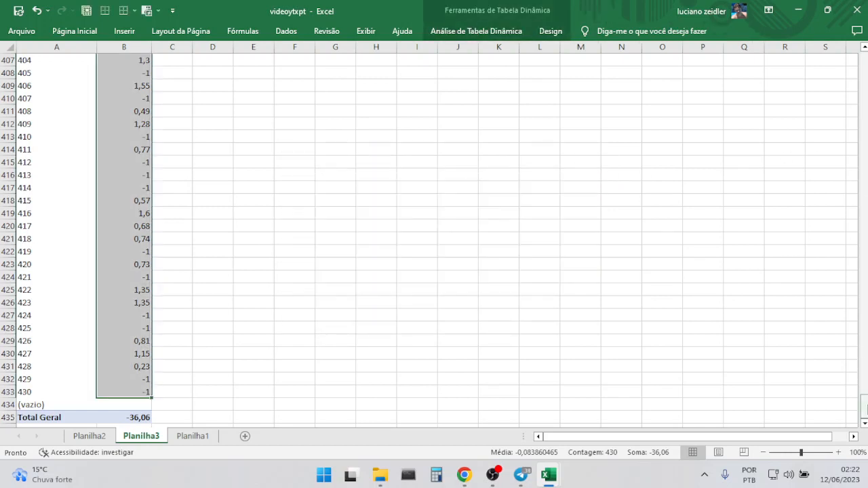
drag(865, 406, 864, 68)
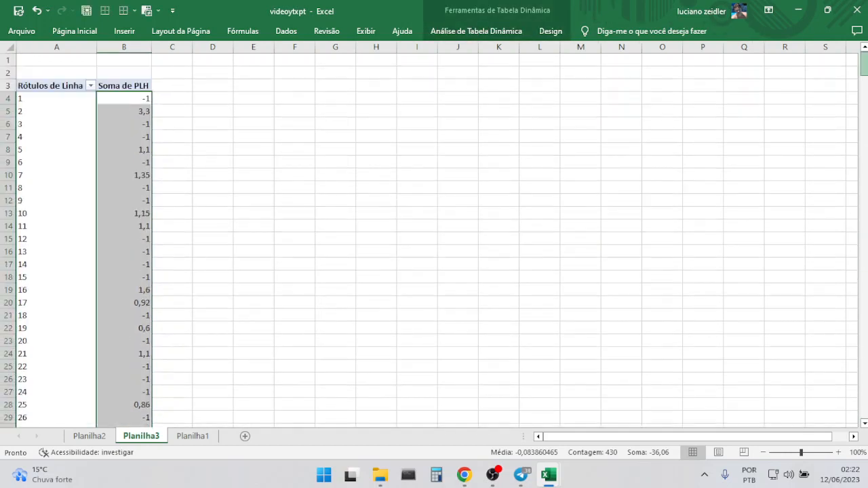
click(188, 72)
key(ctrl+v)
drag(461, 158, 835, 157)
drag(493, 248, 491, 299)
Insert a Home slicer for the PLH pivot table, placed below the chart, and filter it to América Mineiro
click(35, 226)
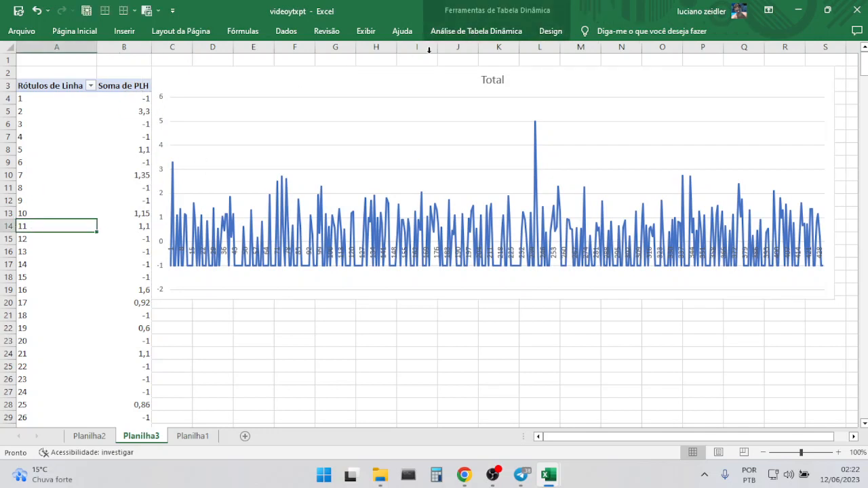
click(475, 31)
click(360, 51)
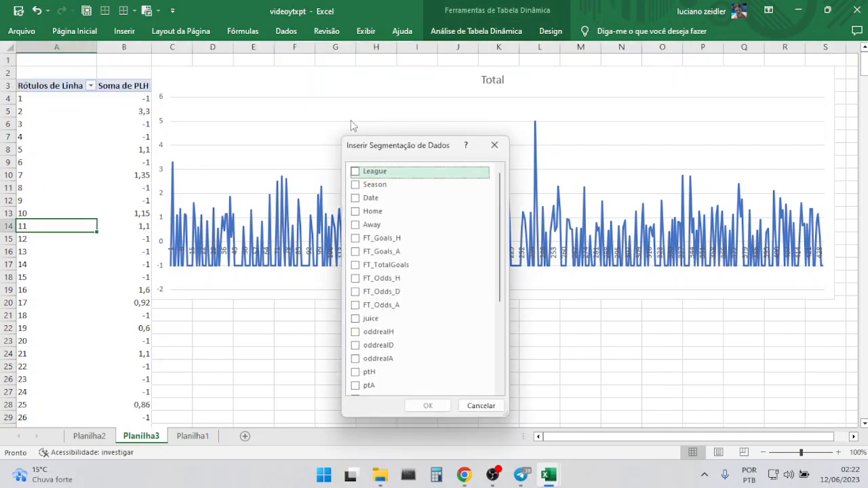
click(371, 211)
click(428, 405)
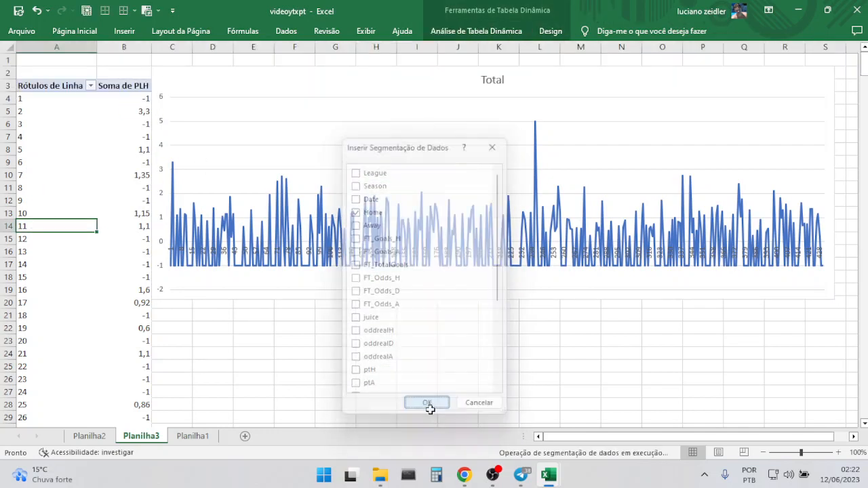
drag(425, 168, 202, 312)
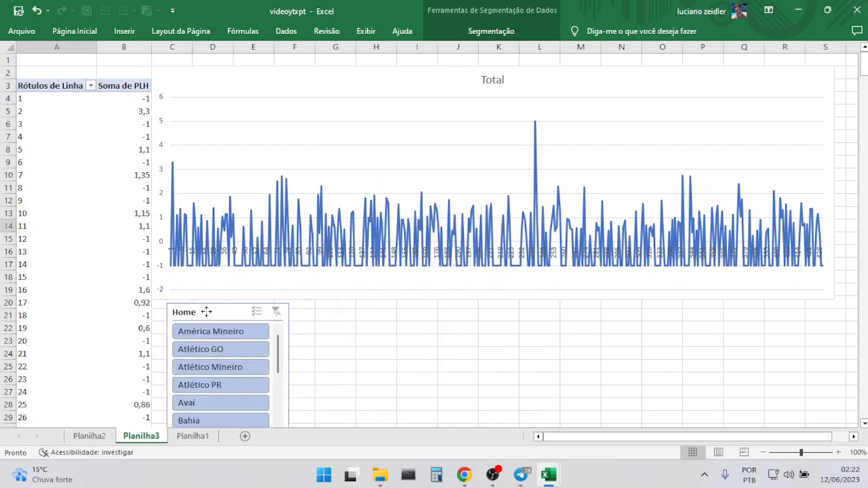
click(217, 335)
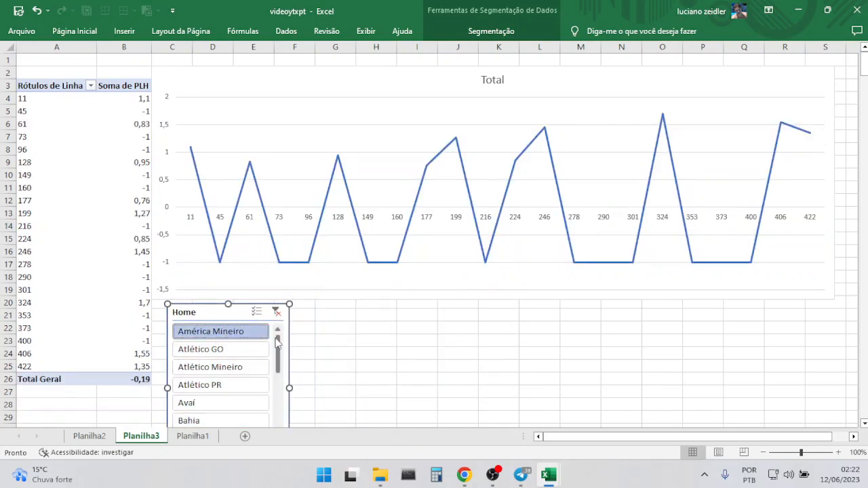
Show the PLH sums as a running total (Soma Acumulada em) with cont as the base field
right_click(135, 122)
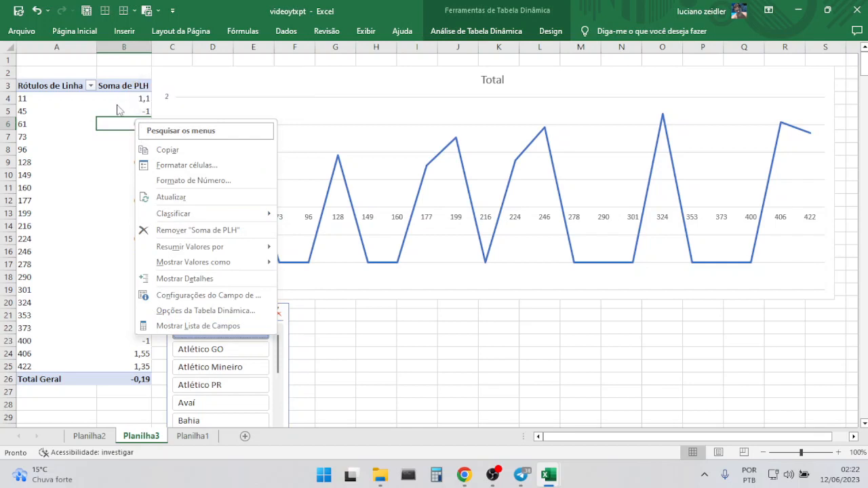
key(Escape)
right_click(132, 103)
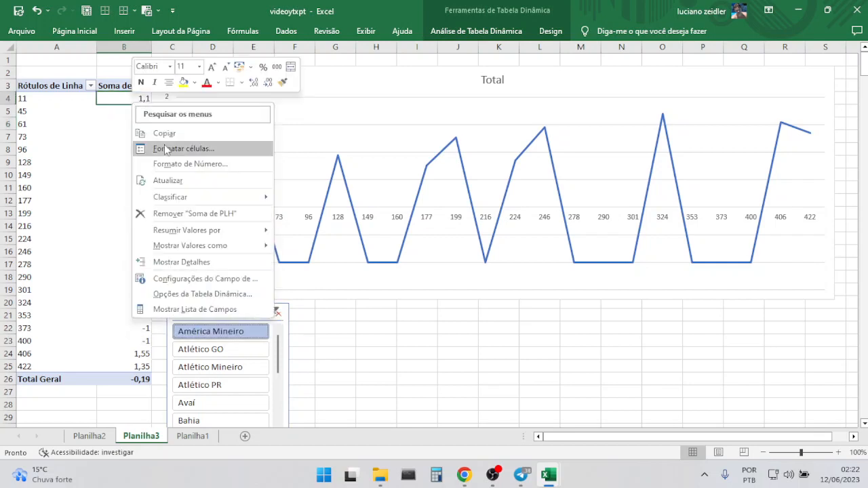
mouse_move(193, 245)
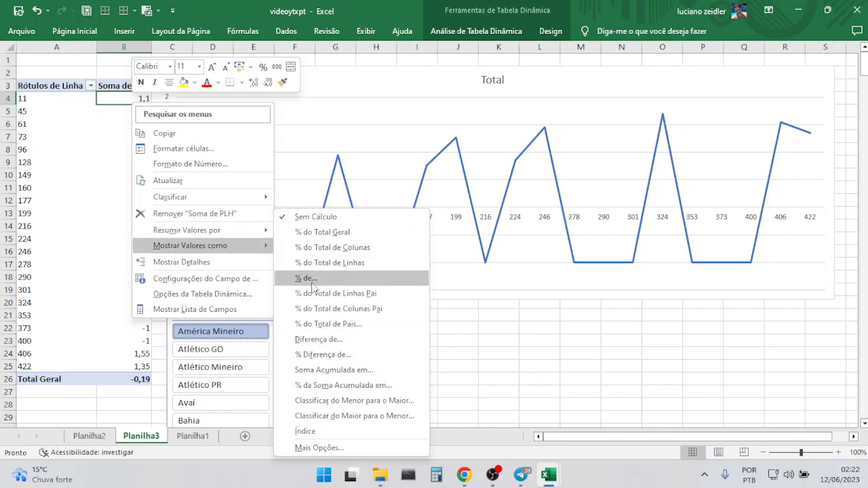
click(324, 373)
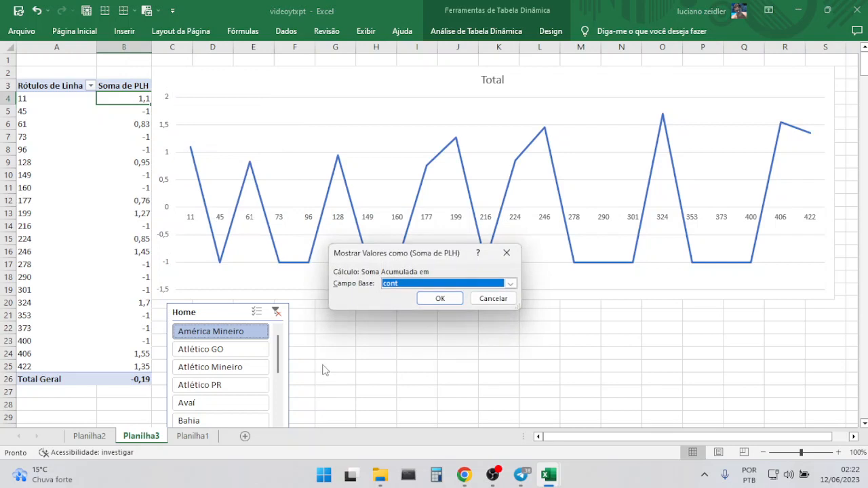
click(438, 299)
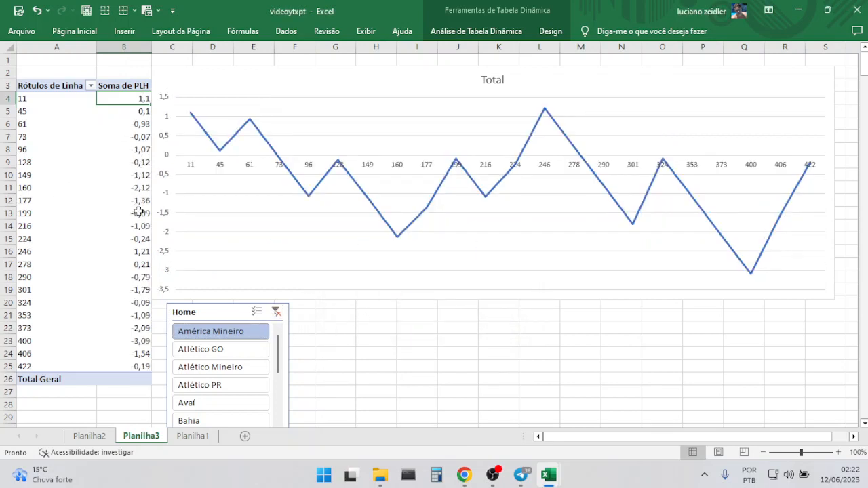
Filter the cumulative PLH chart to Atlético Mineiro and compare it with the points averages chart on Planilha2
click(376, 391)
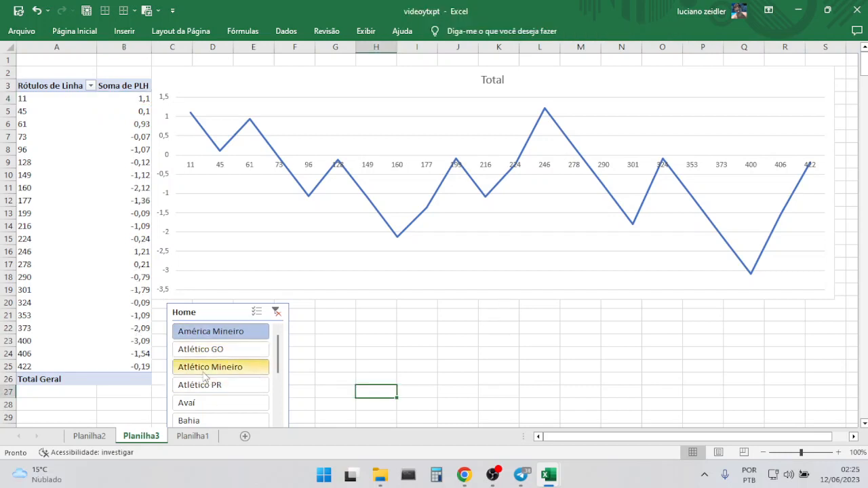
click(205, 370)
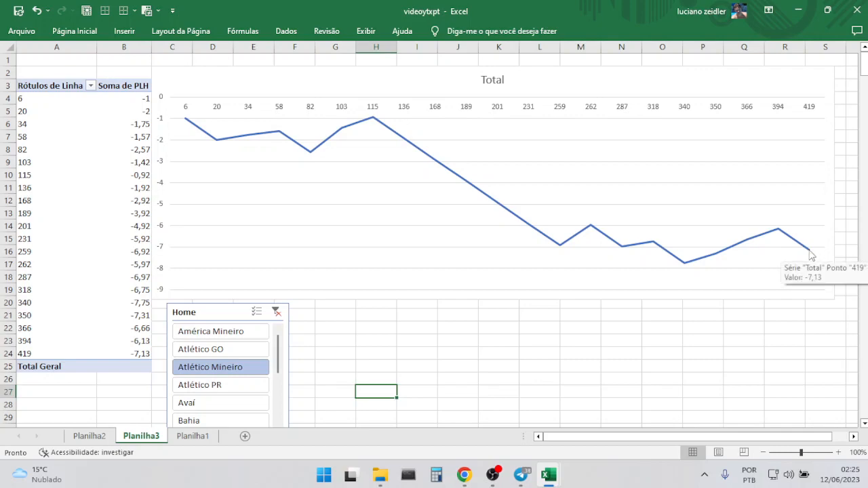
click(93, 436)
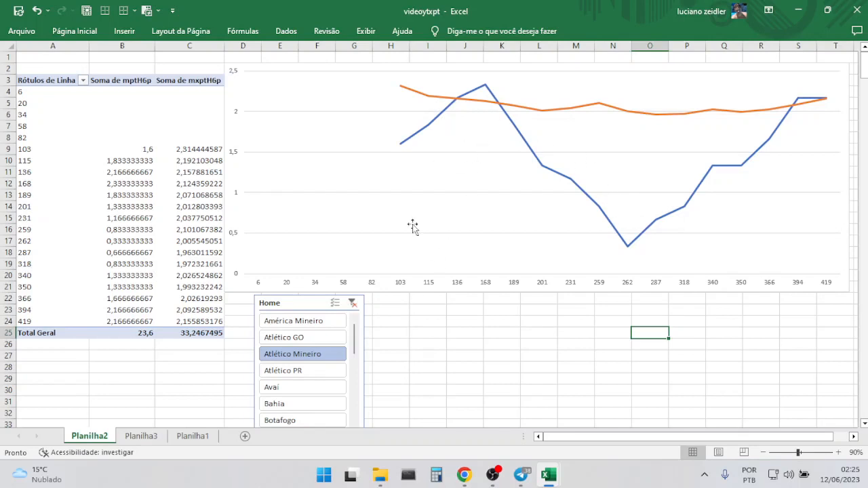
Filter the Home slicers on Planilha2 and Planilha3 to Fluminense to compare its points averages with its cumulative PLH profit
drag(353, 347, 354, 391)
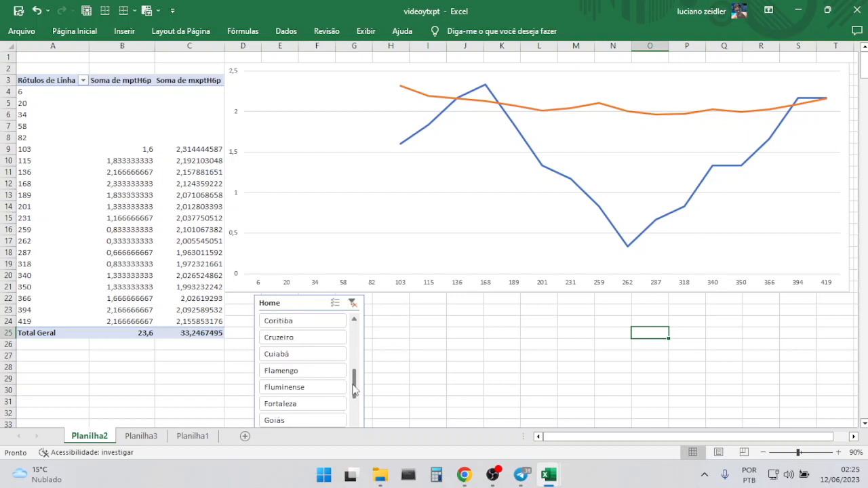
click(288, 391)
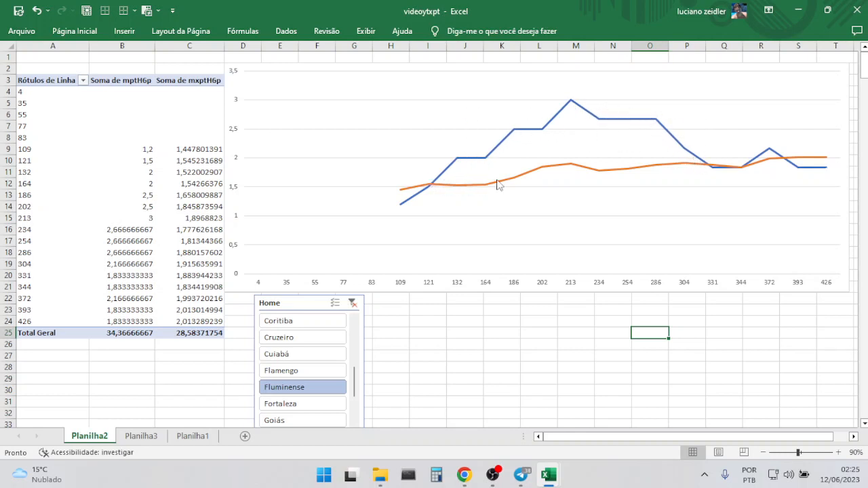
mouse_move(701, 172)
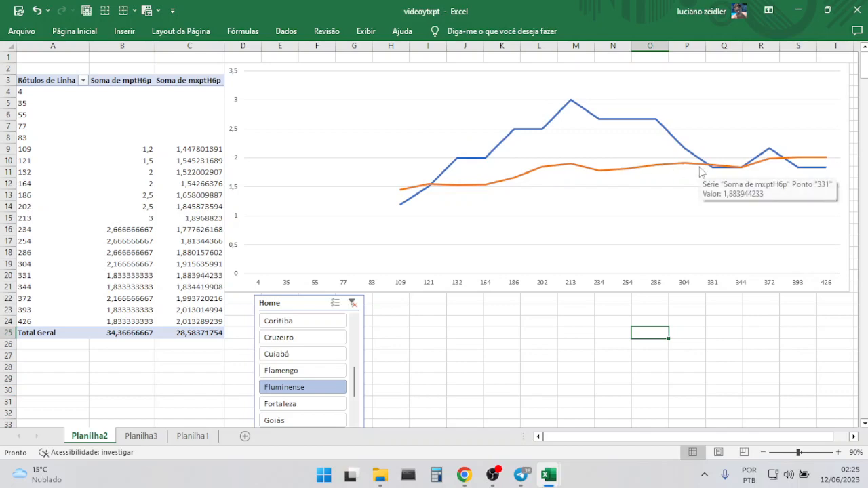
click(140, 436)
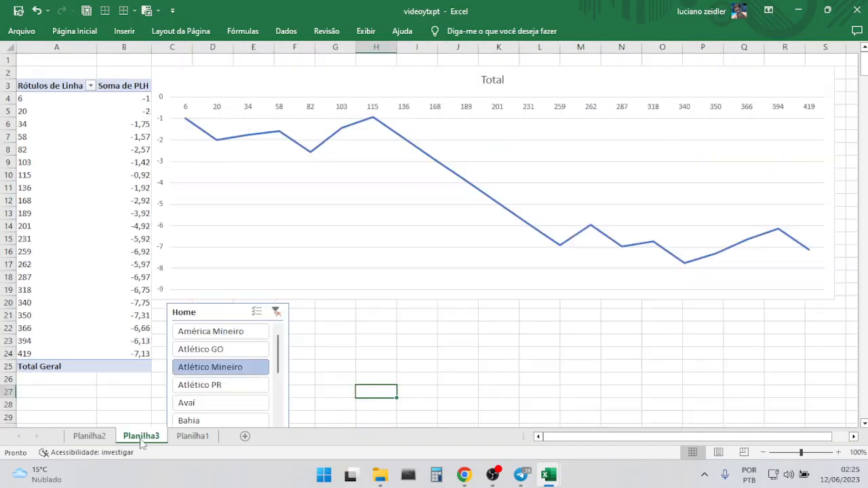
drag(279, 358, 279, 406)
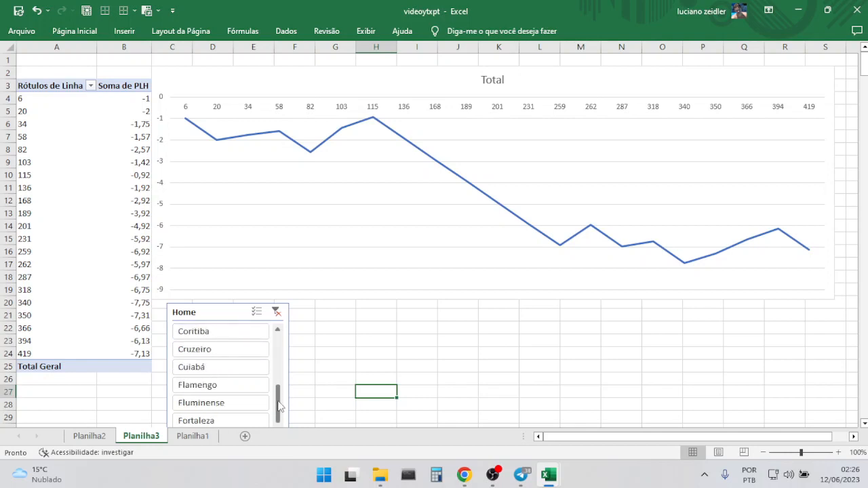
click(223, 407)
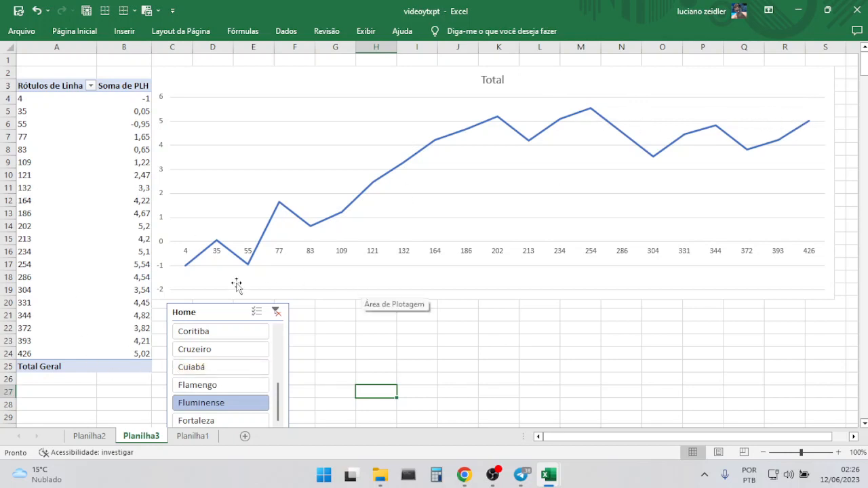
Filter the mptH6p and mxptH6p chart on Planilha2 to Internacional, Juventude and finally Palmeiras to examine each team's curves
click(95, 437)
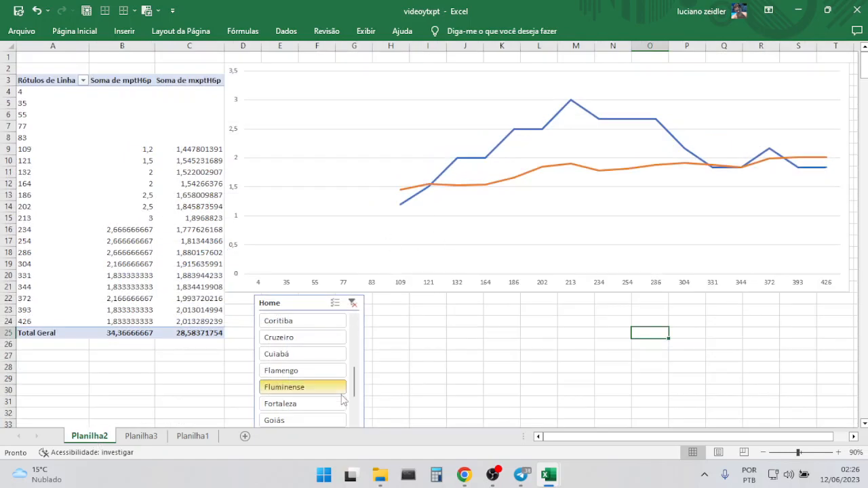
scroll(319, 400, down, 3)
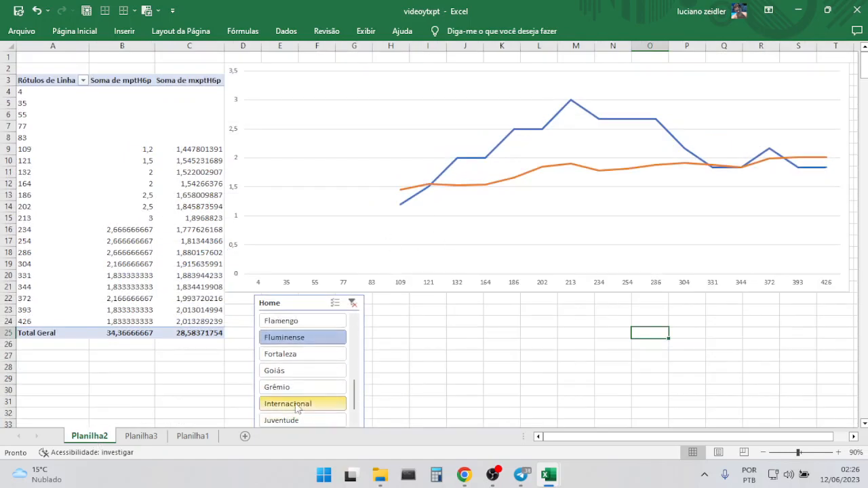
click(286, 387)
click(284, 407)
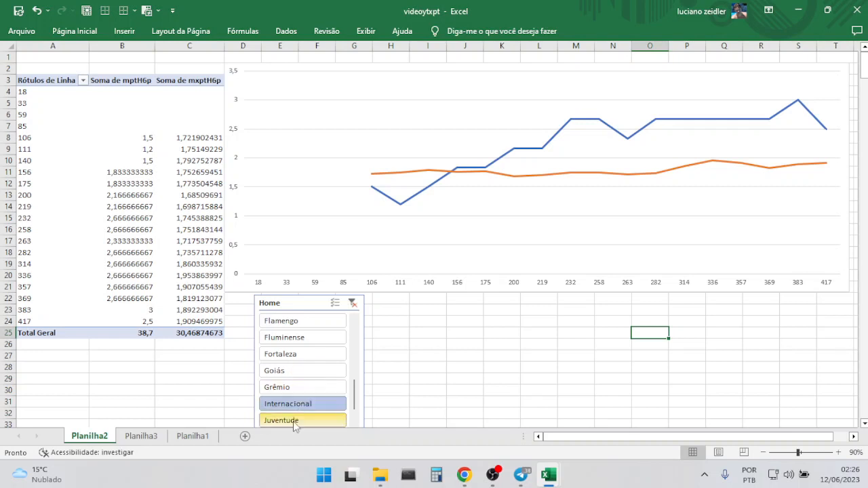
click(293, 421)
drag(354, 389, 355, 412)
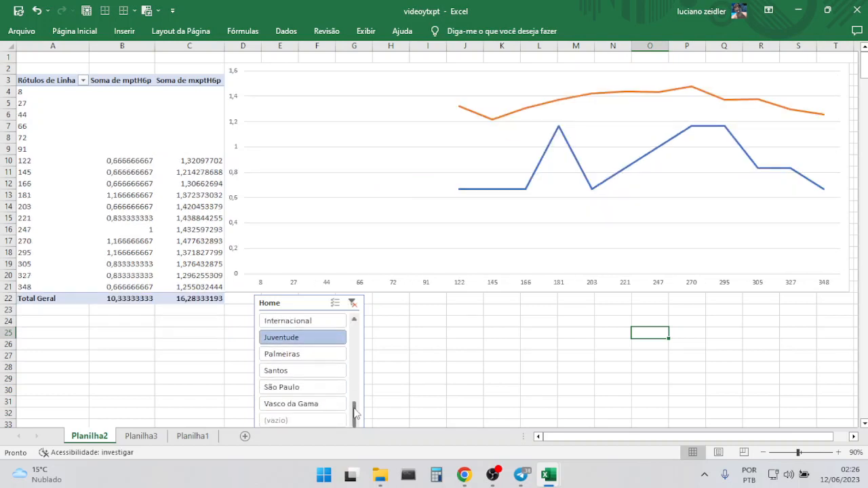
click(285, 354)
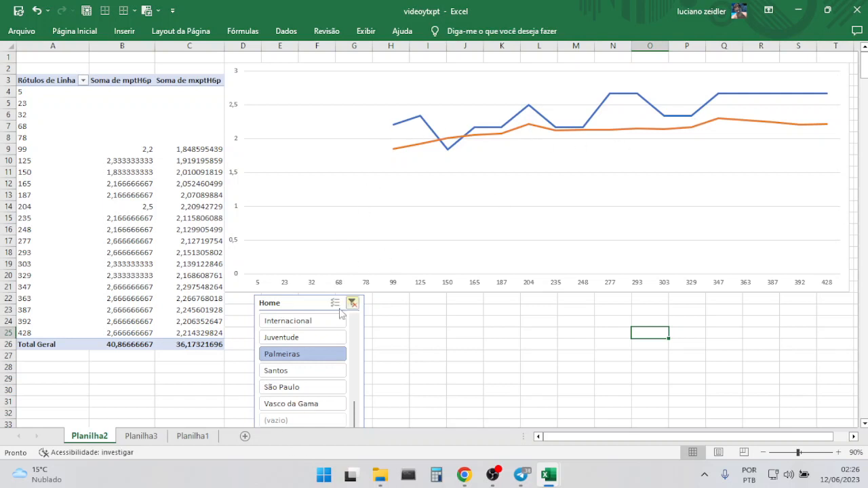
Filter the cumulative PLH chart on Planilha3 to Palmeiras and return to the points averages chart on Planilha2
click(141, 437)
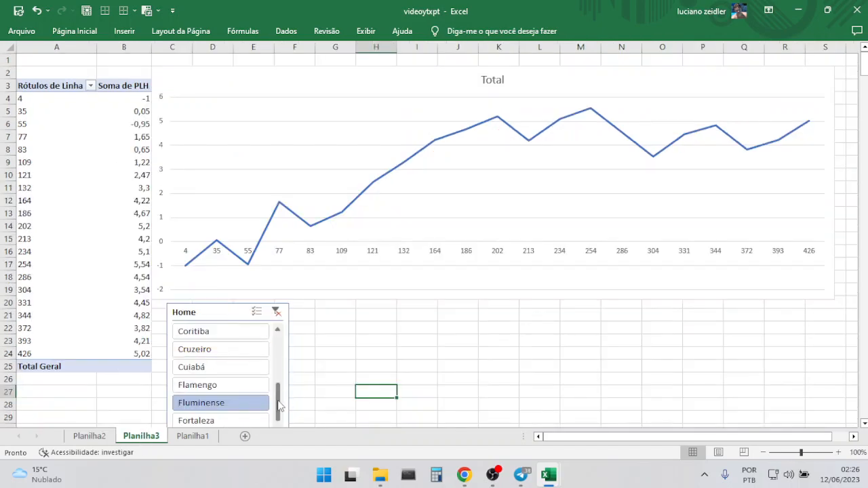
drag(280, 407, 280, 443)
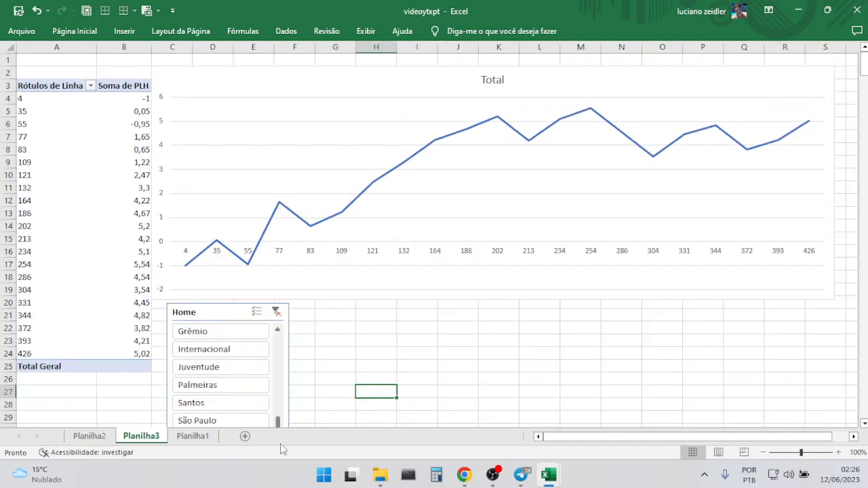
click(215, 385)
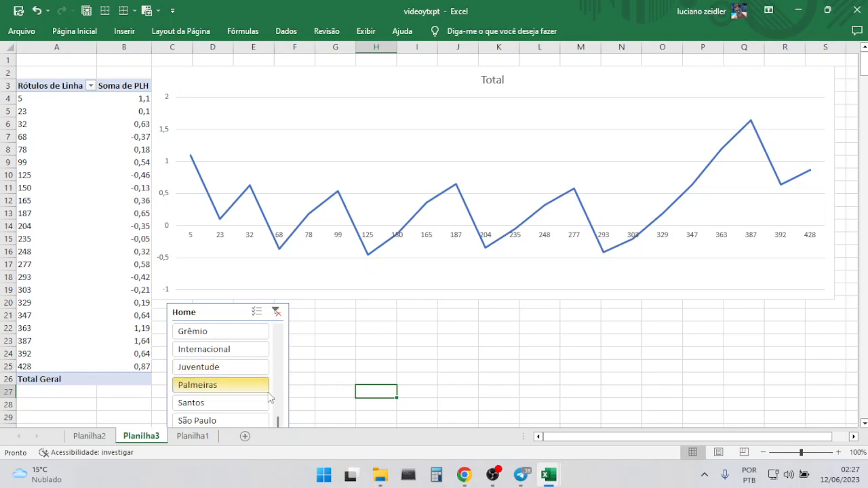
click(93, 437)
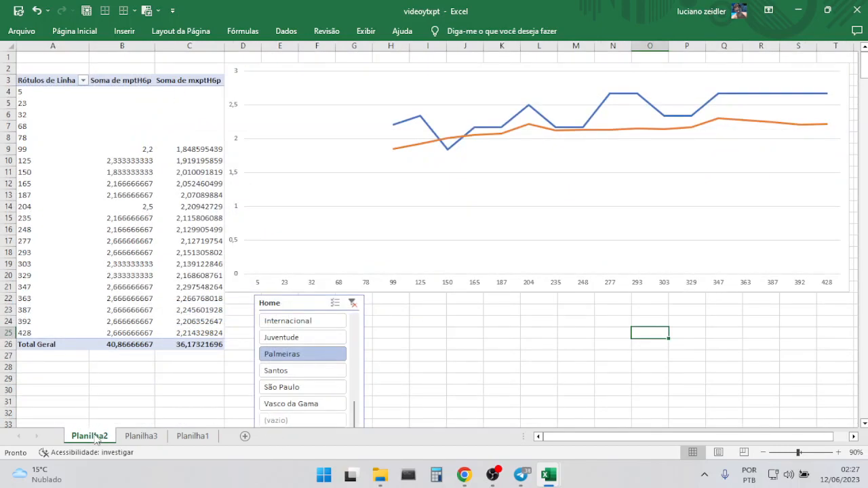